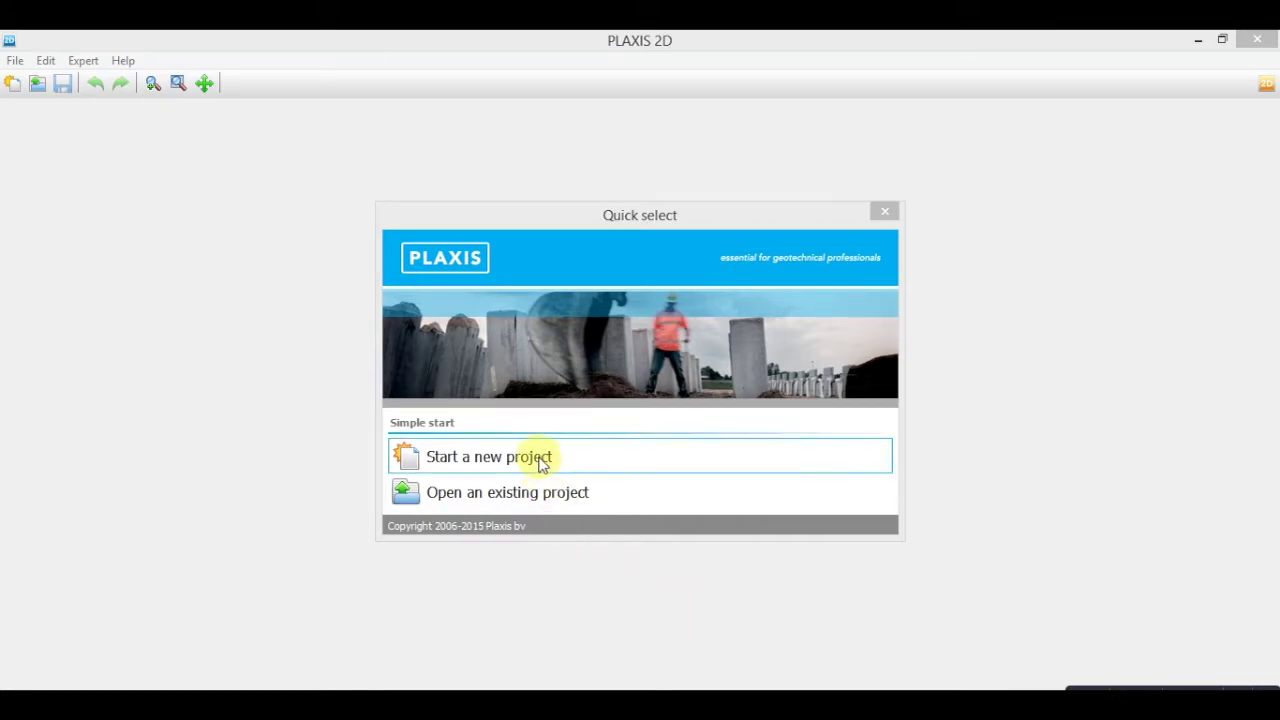
- Start a new project and select 15-Noded elements for the plane strain model
left_click(540, 460)
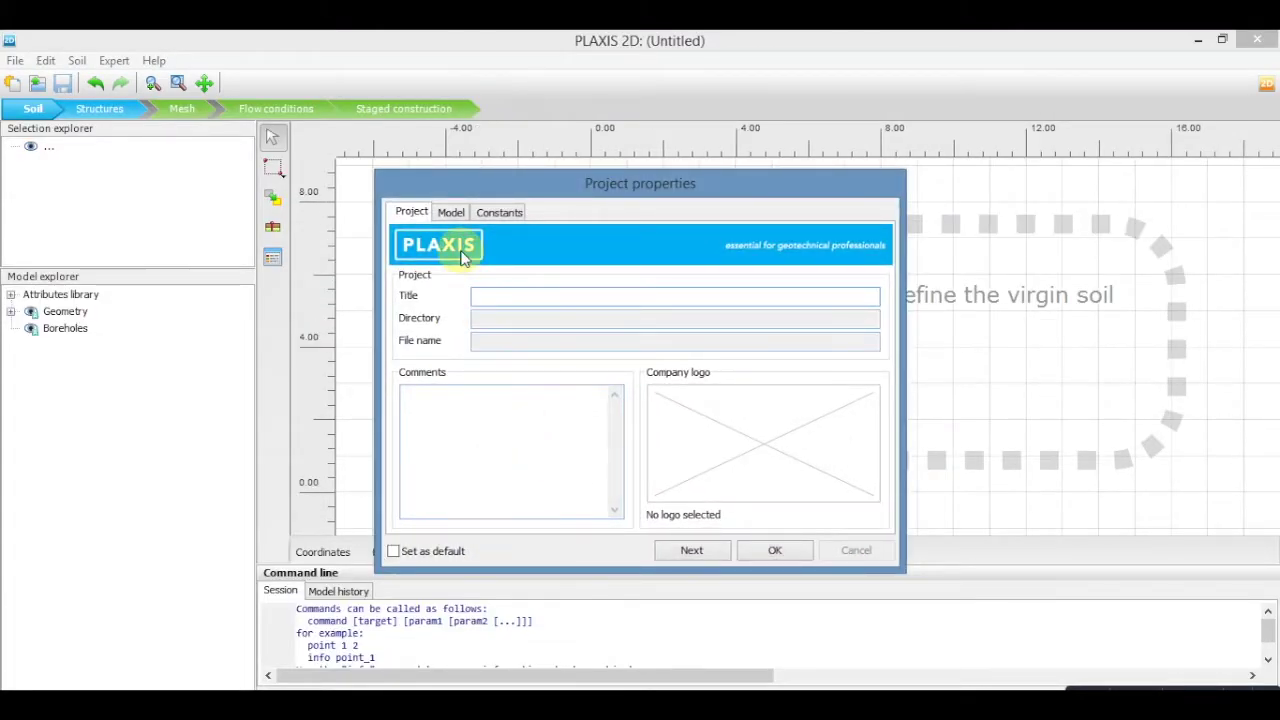
left_click(450, 214)
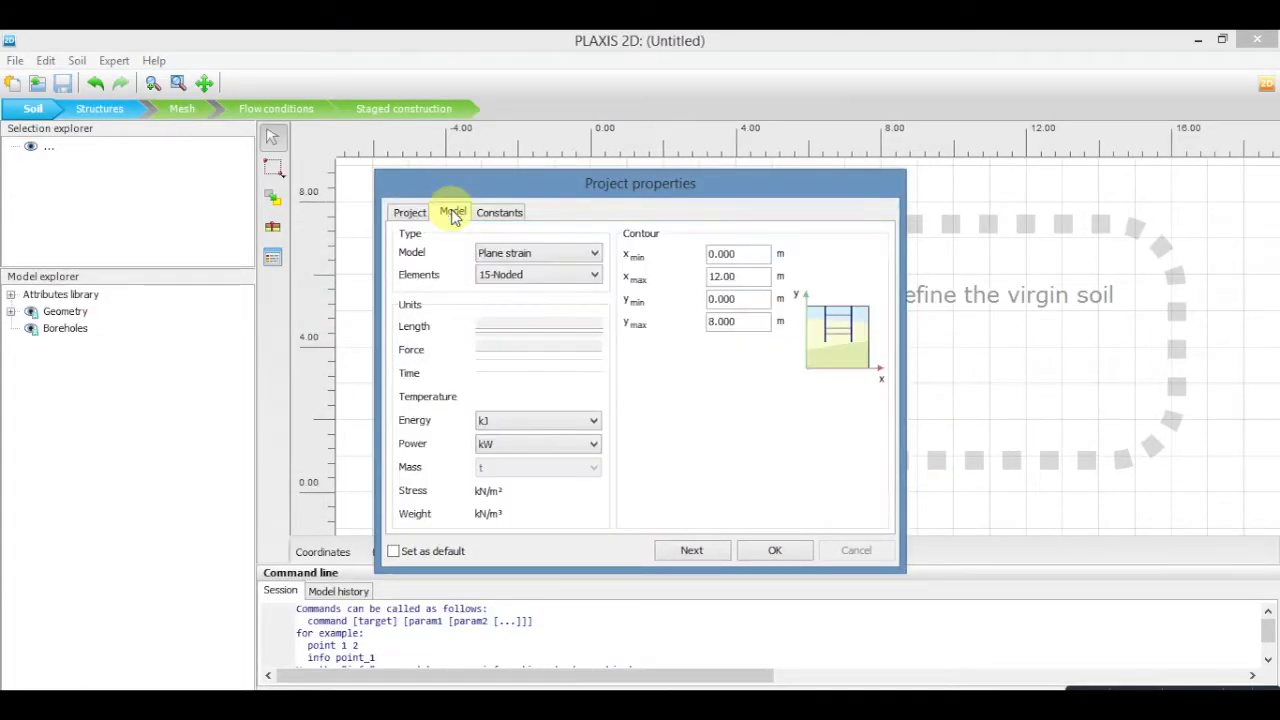
left_click(516, 274)
left_click(516, 304)
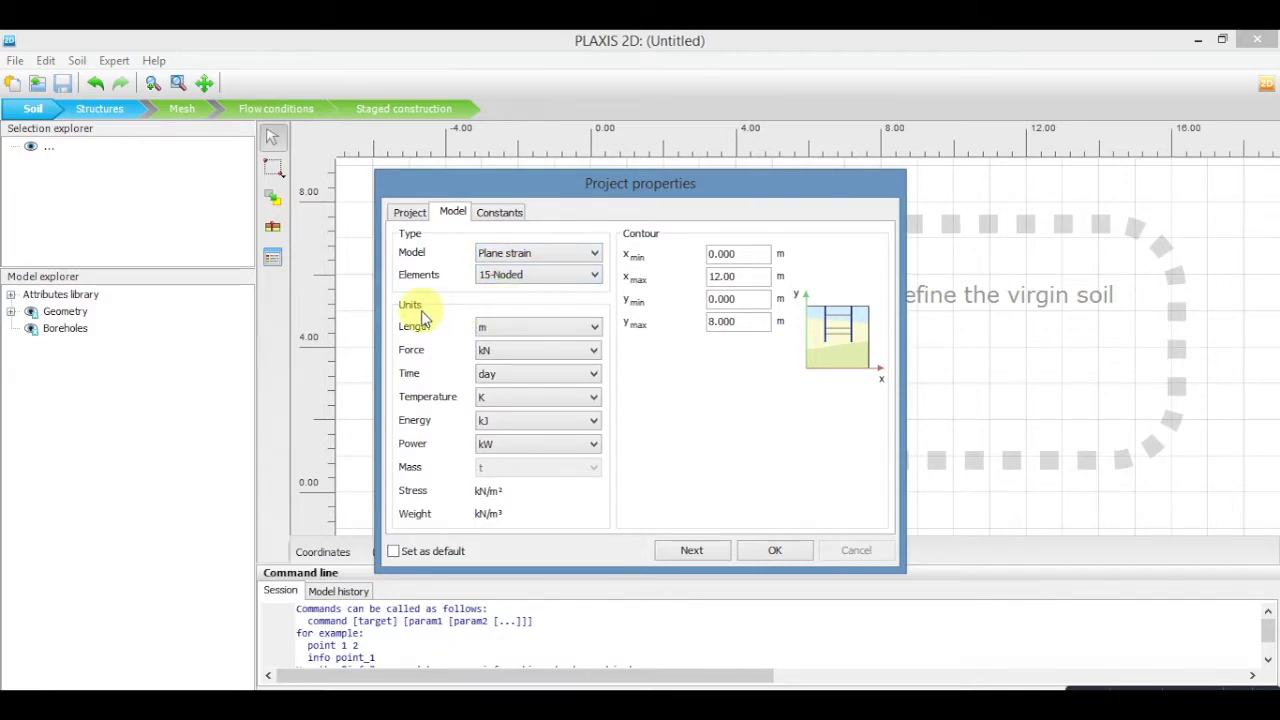
- Set the project's length unit to ft and force unit to lbf, and accept the project properties
left_click(514, 329)
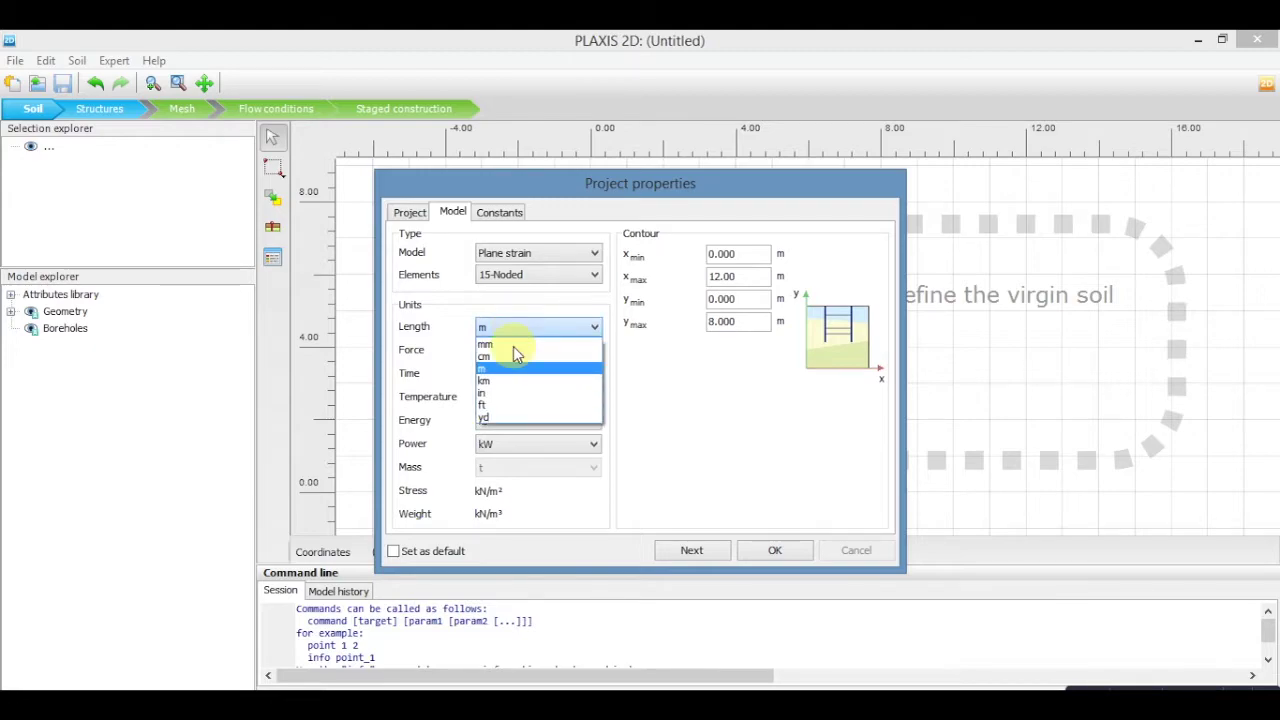
left_click(514, 405)
left_click(508, 351)
left_click(512, 406)
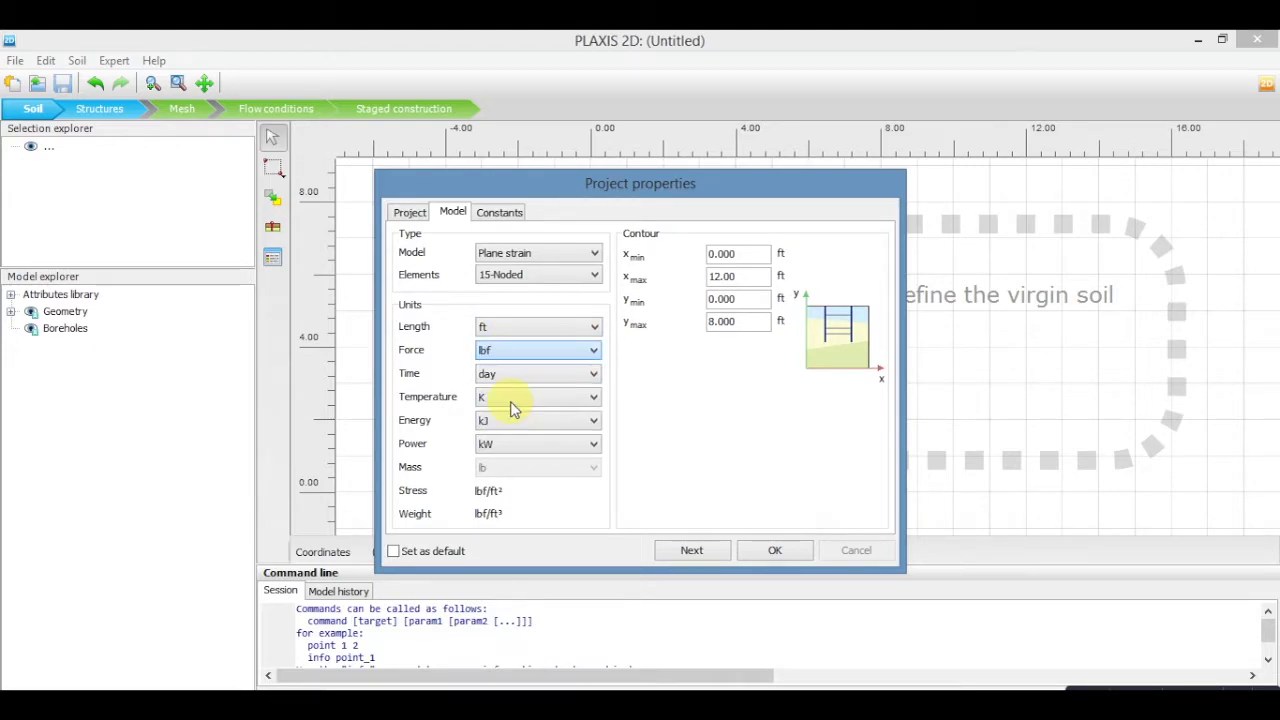
left_click(775, 553)
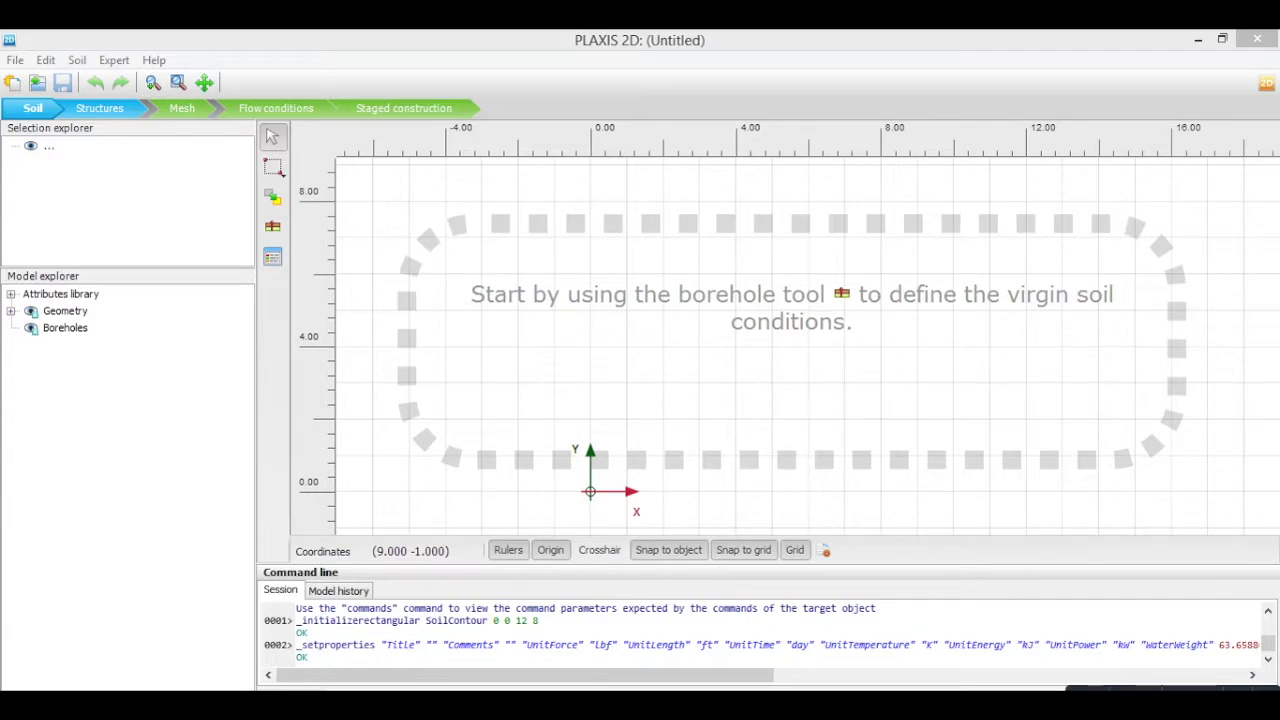
- Save the project as "Diaphragm wall" in the Diaphragm wall folder on the Desktop
left_click(14, 60)
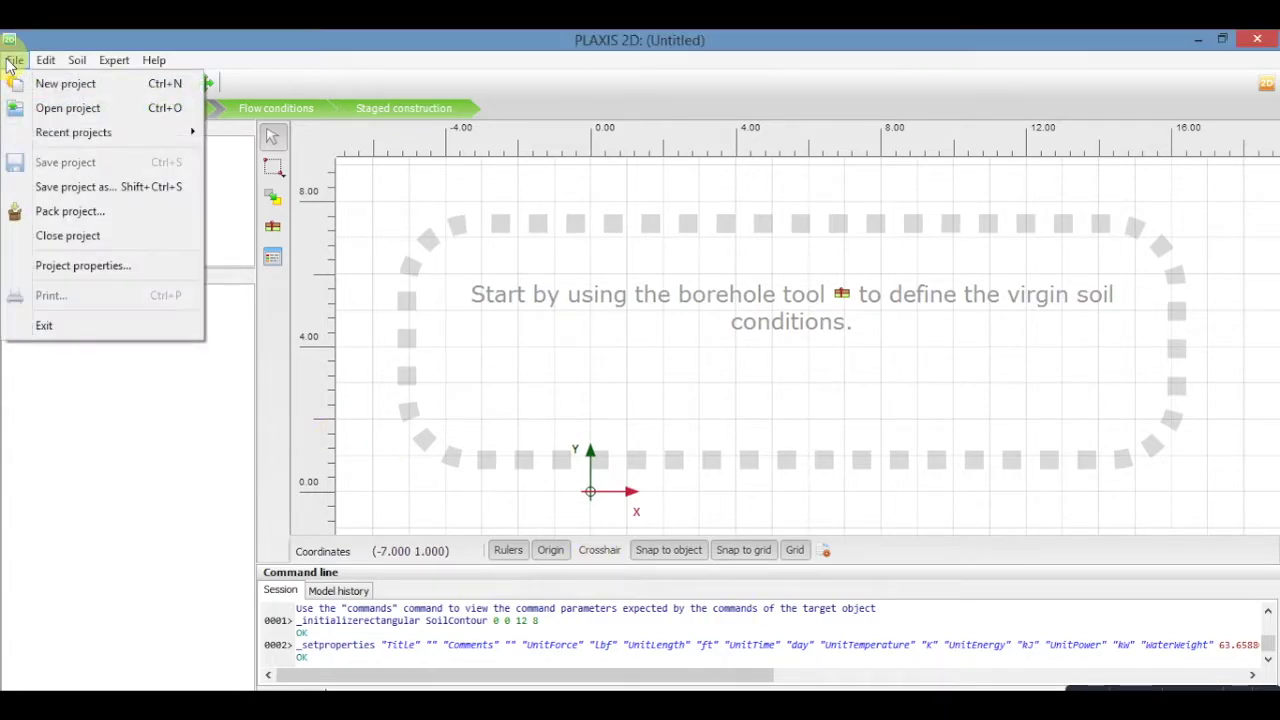
left_click(50, 189)
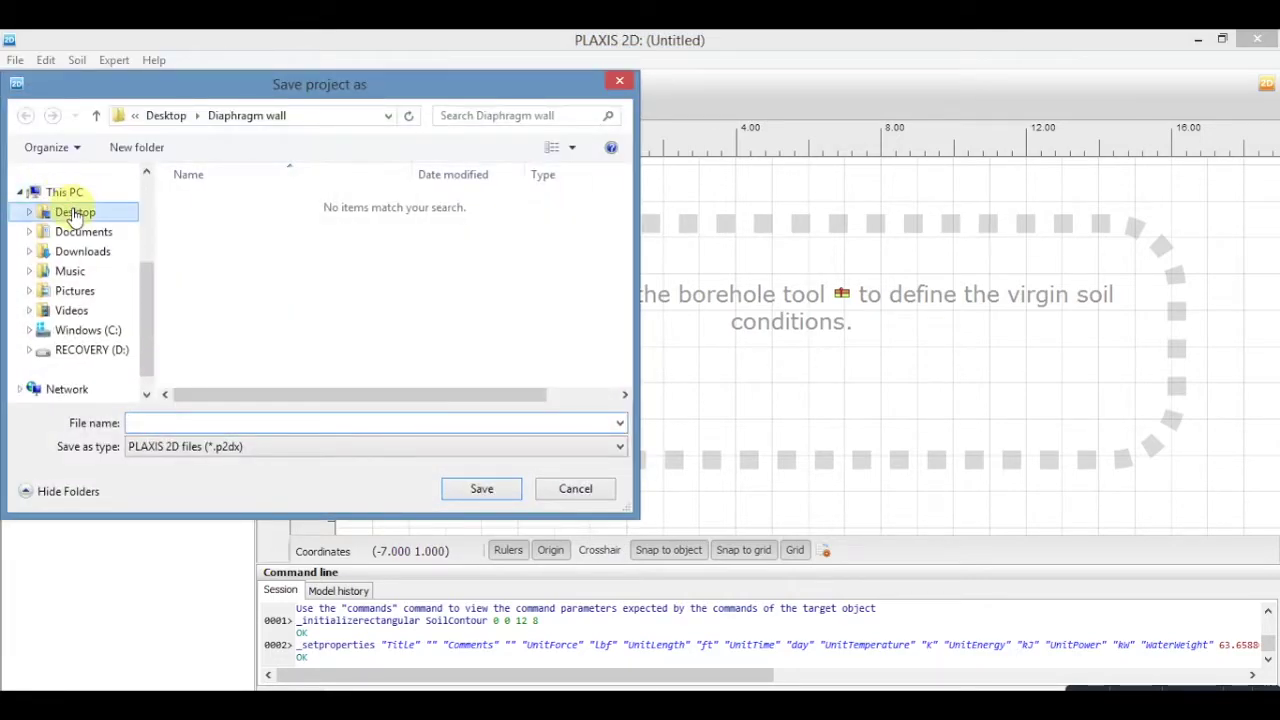
left_click(75, 213)
double_click(222, 235)
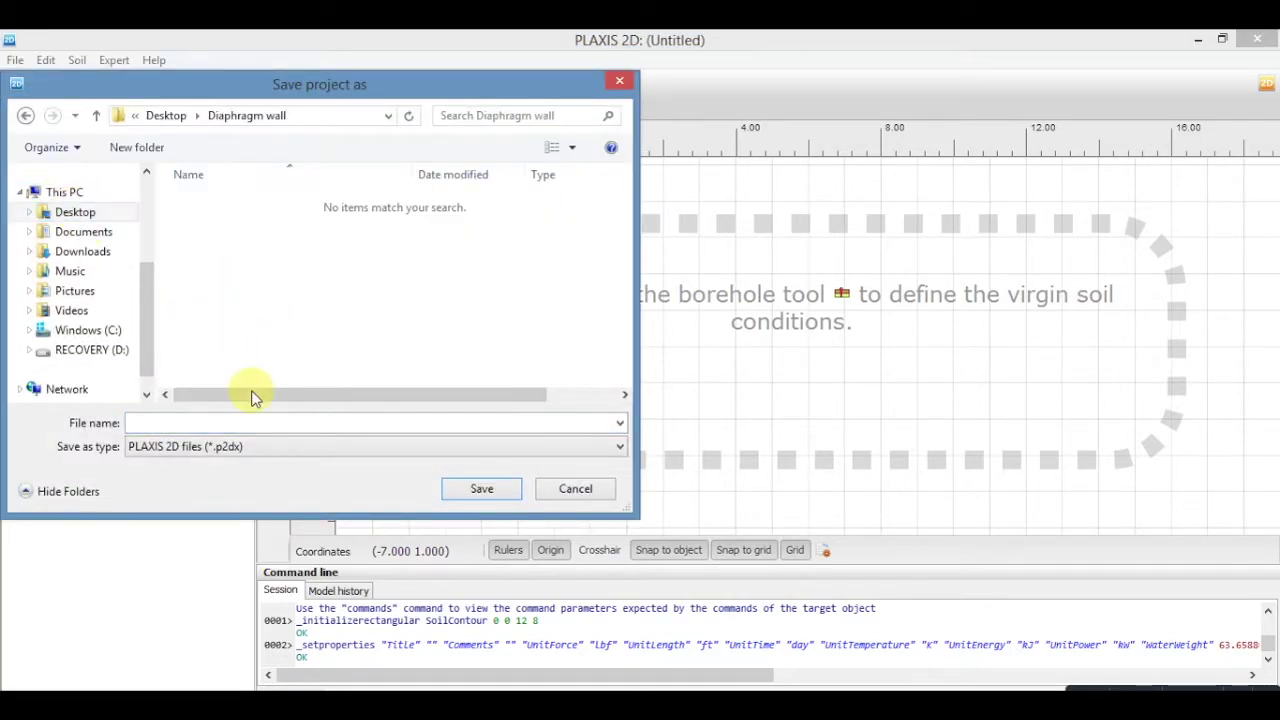
left_click(266, 416)
type("Diaphragm wall")
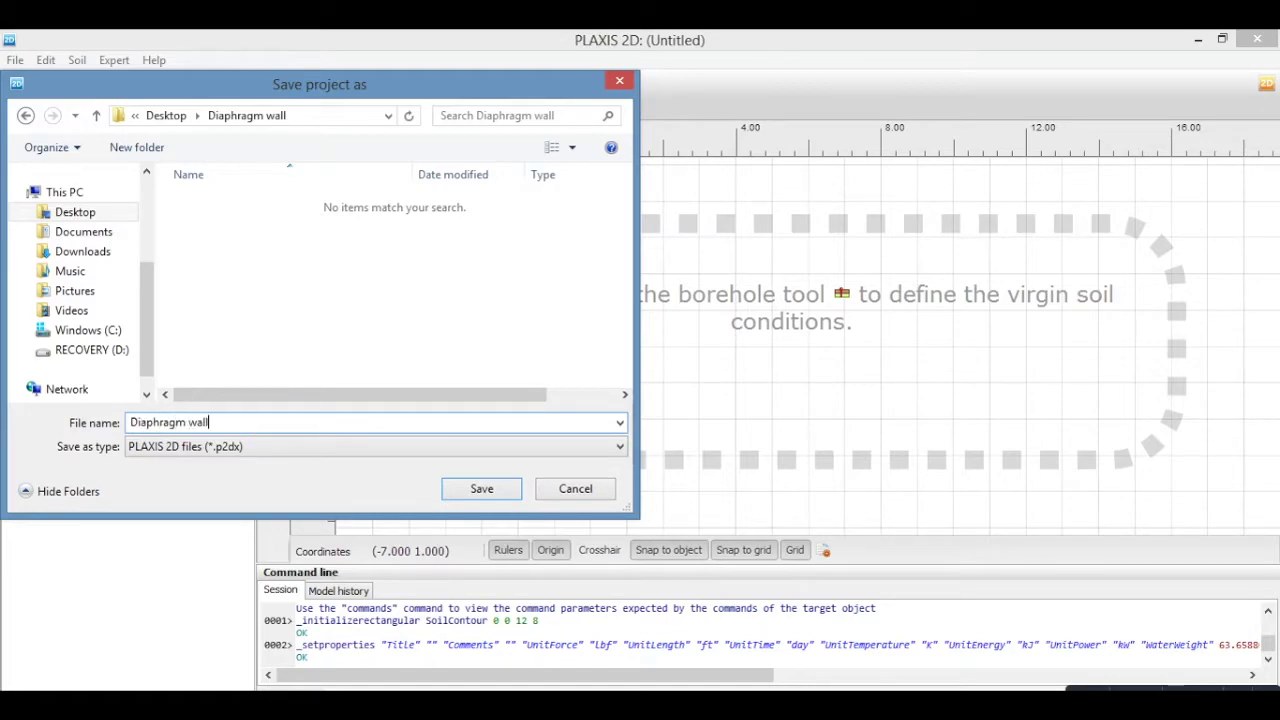
left_click(506, 490)
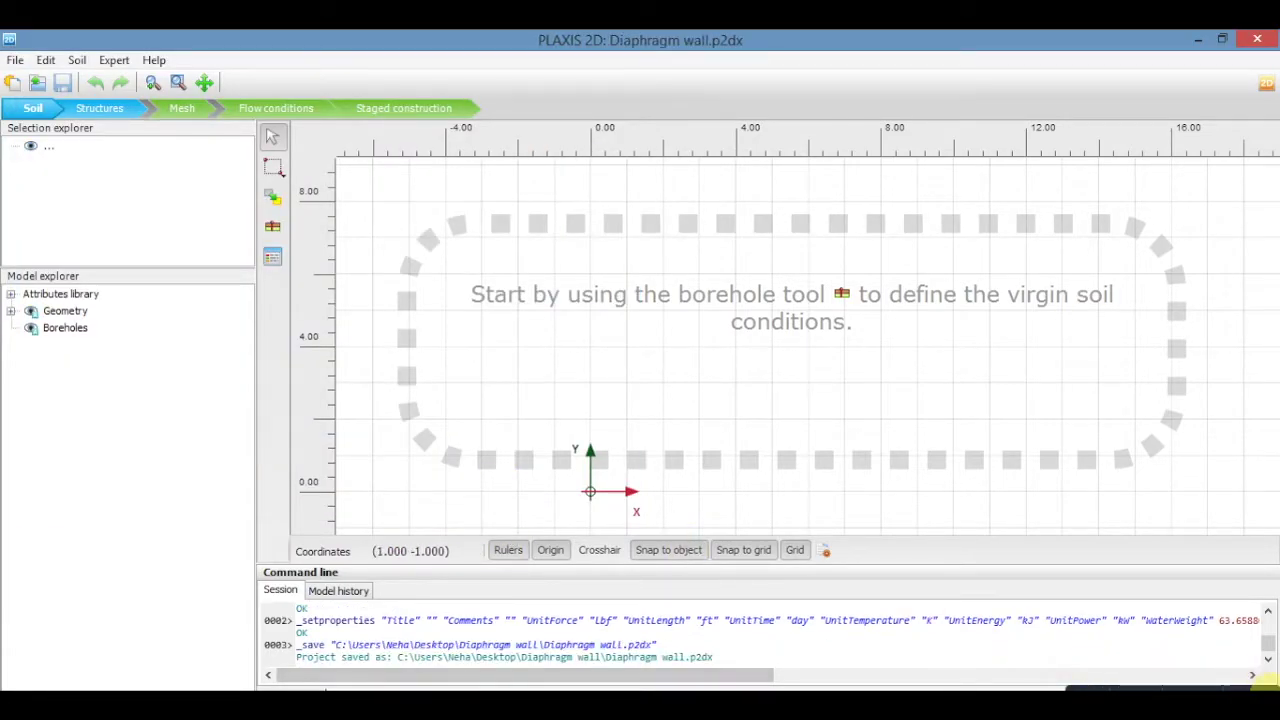
- Create a soil material set named "soil 1" with Undrained (A) drainage and a bright green colour (68, 240, 5)
left_click(21, 110)
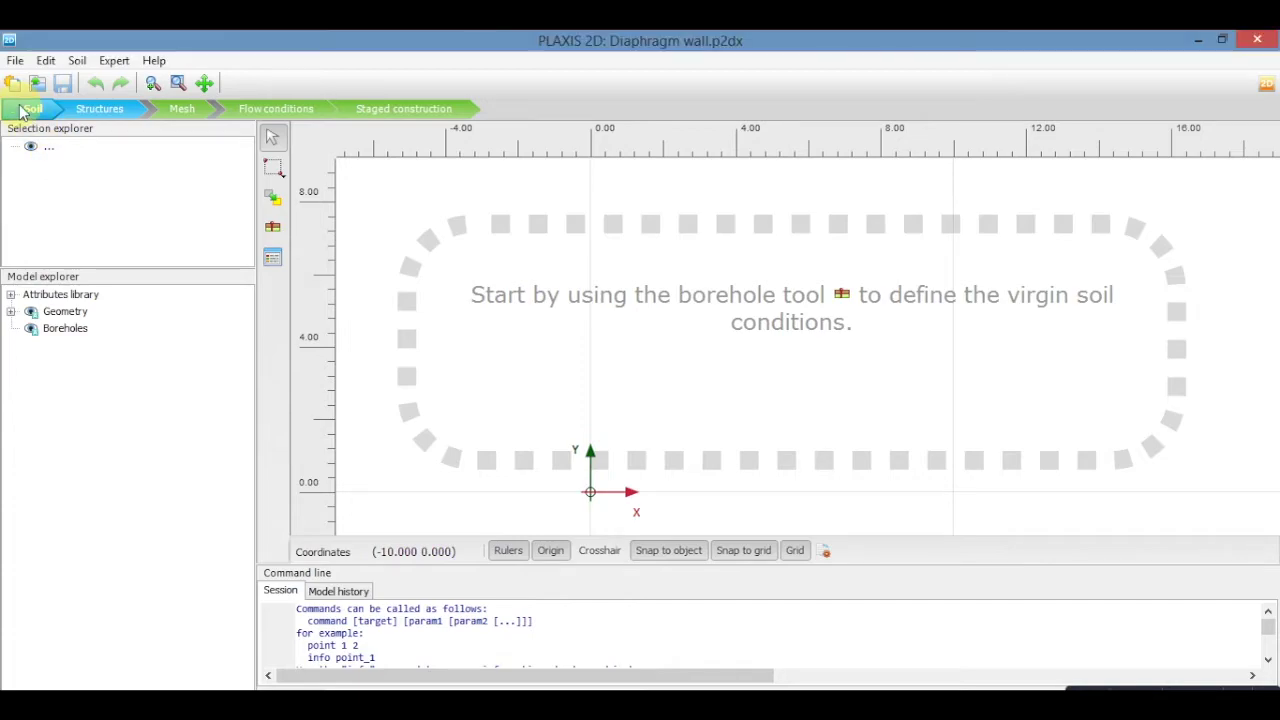
left_click(273, 264)
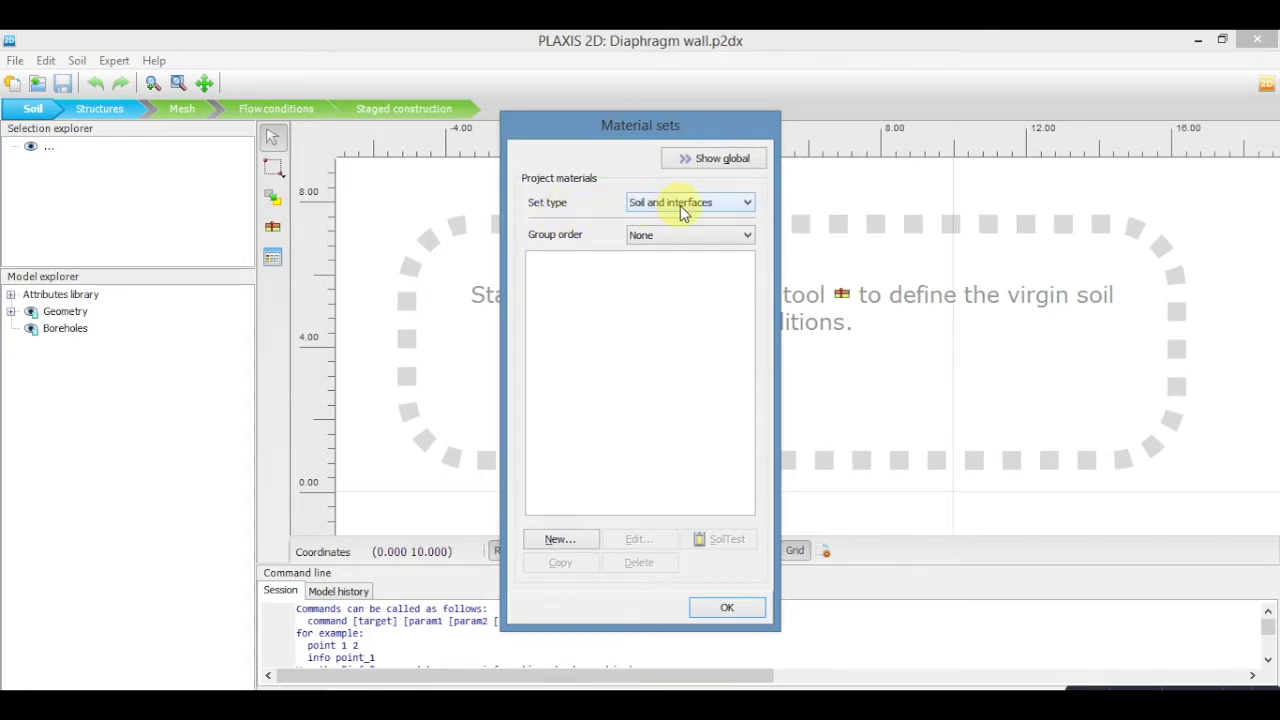
left_click(560, 540)
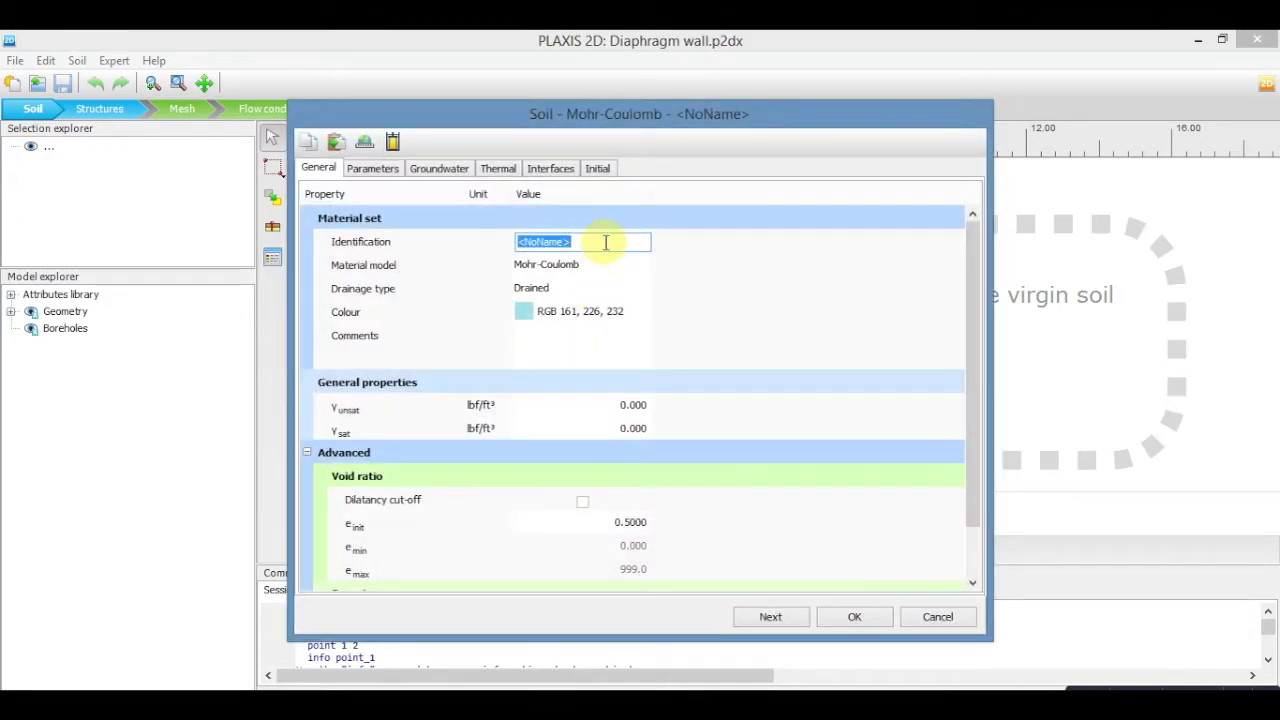
type("soil 1")
left_click(558, 289)
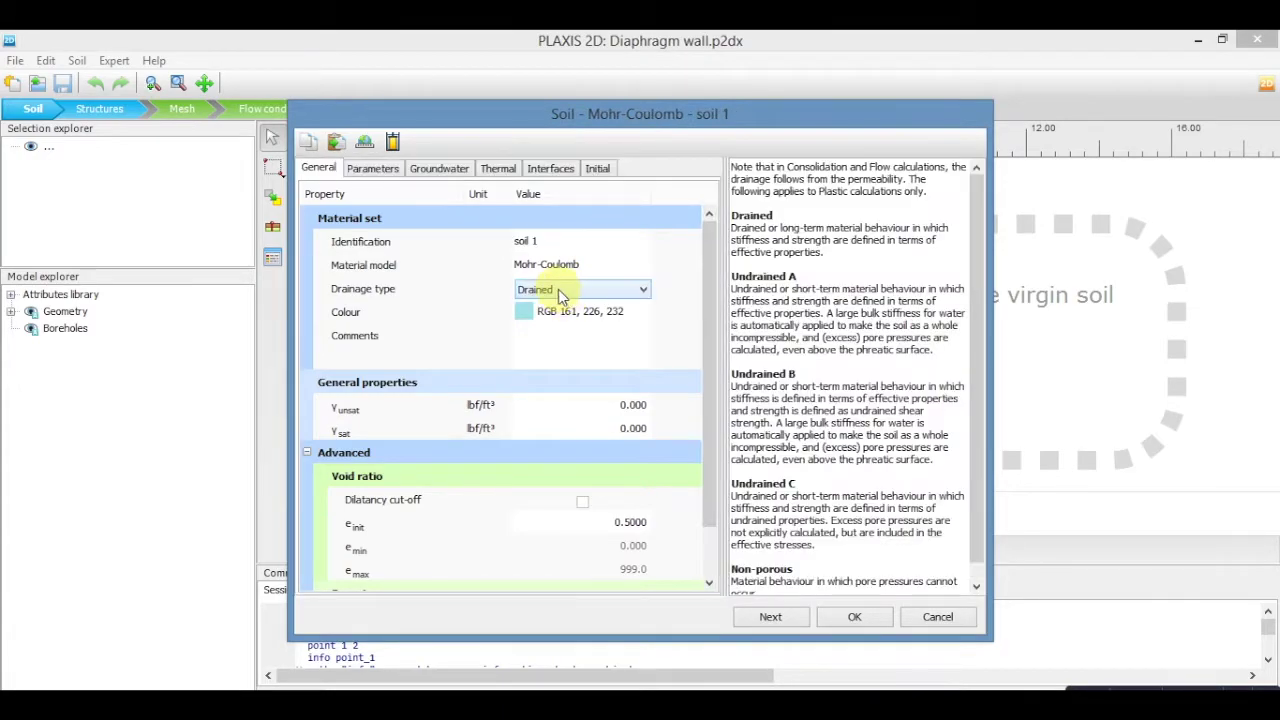
left_click(558, 289)
left_click(566, 313)
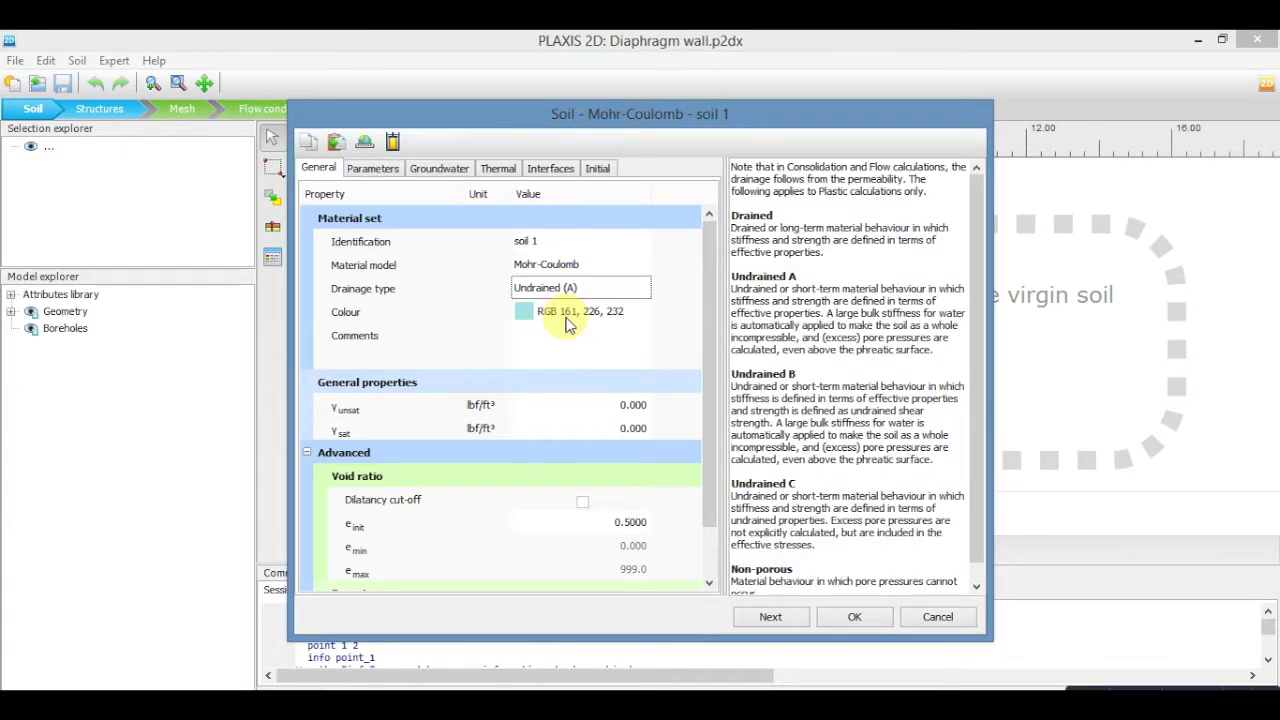
left_click(960, 264)
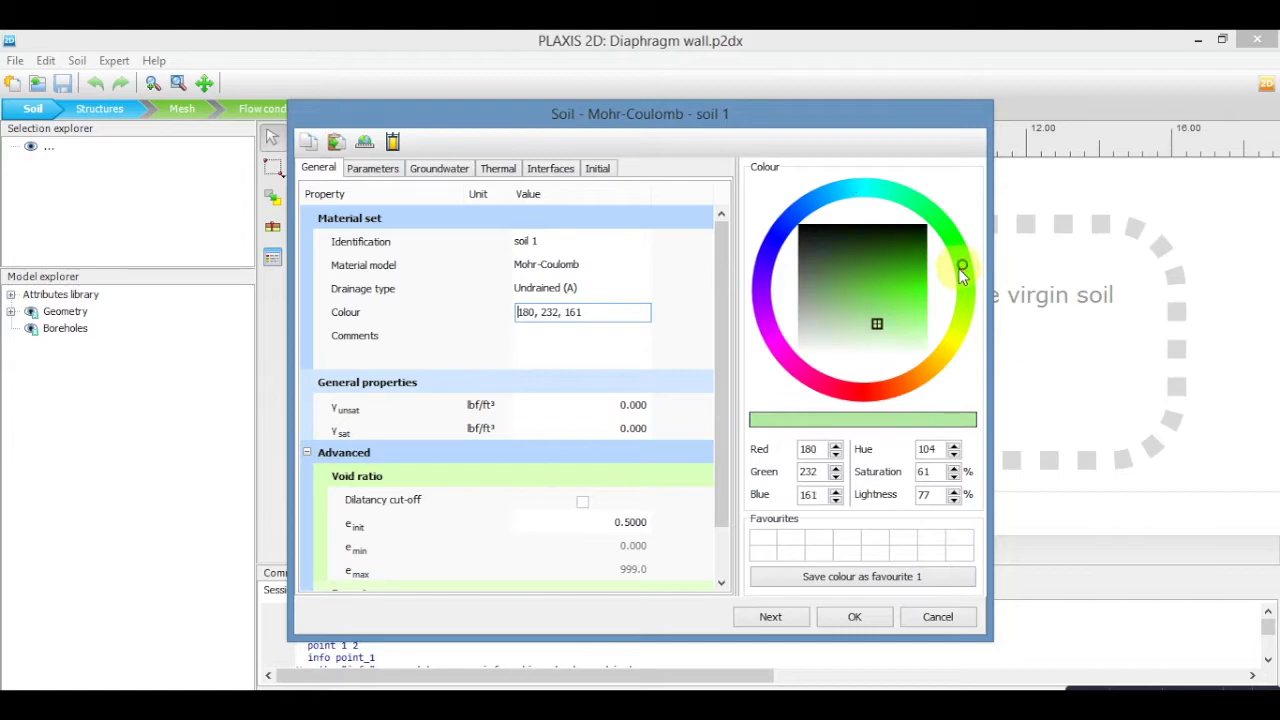
left_click(908, 298)
- Set both the unsaturated and saturated unit weights of soil 1 to 122 lbf/ft³
left_click(620, 404)
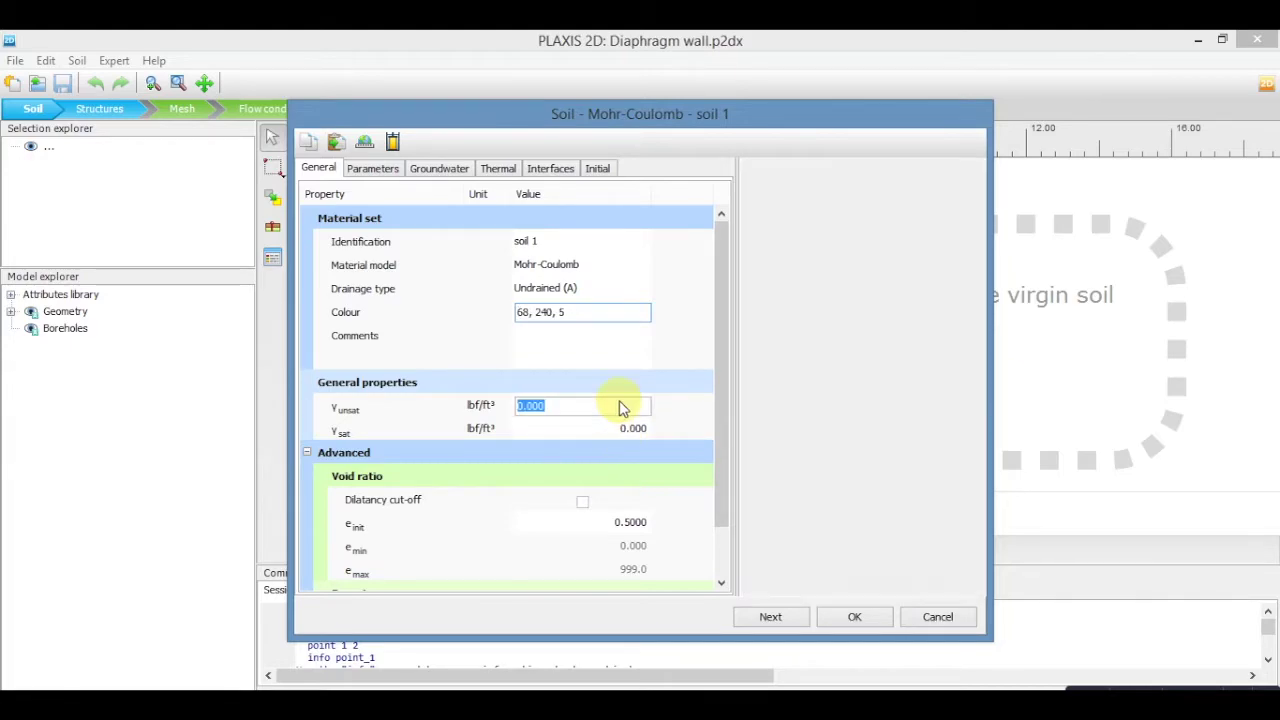
type("122")
left_click(628, 428)
type("122")
- Set the stiffness of soil 1 to E' 250000 lbf/ft² and Poisson's ratio 0.35
left_click(372, 168)
left_click(520, 241)
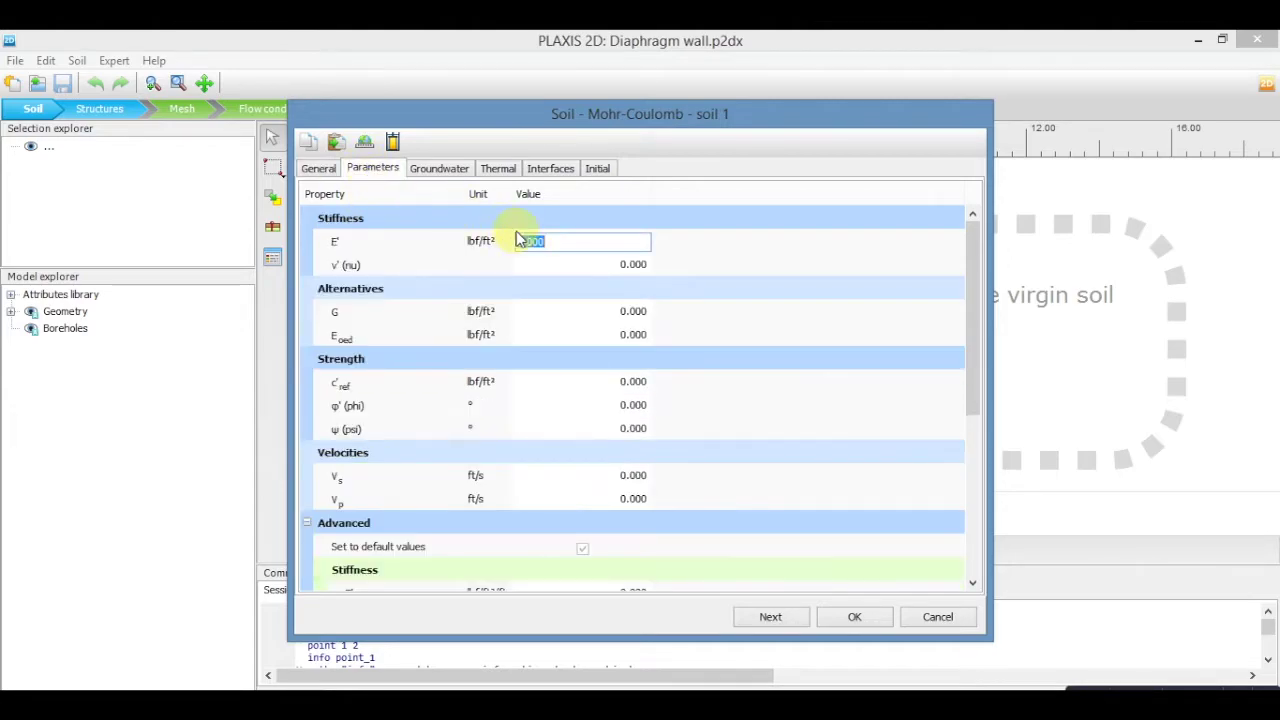
type("250000")
left_click(585, 265)
type(".35")
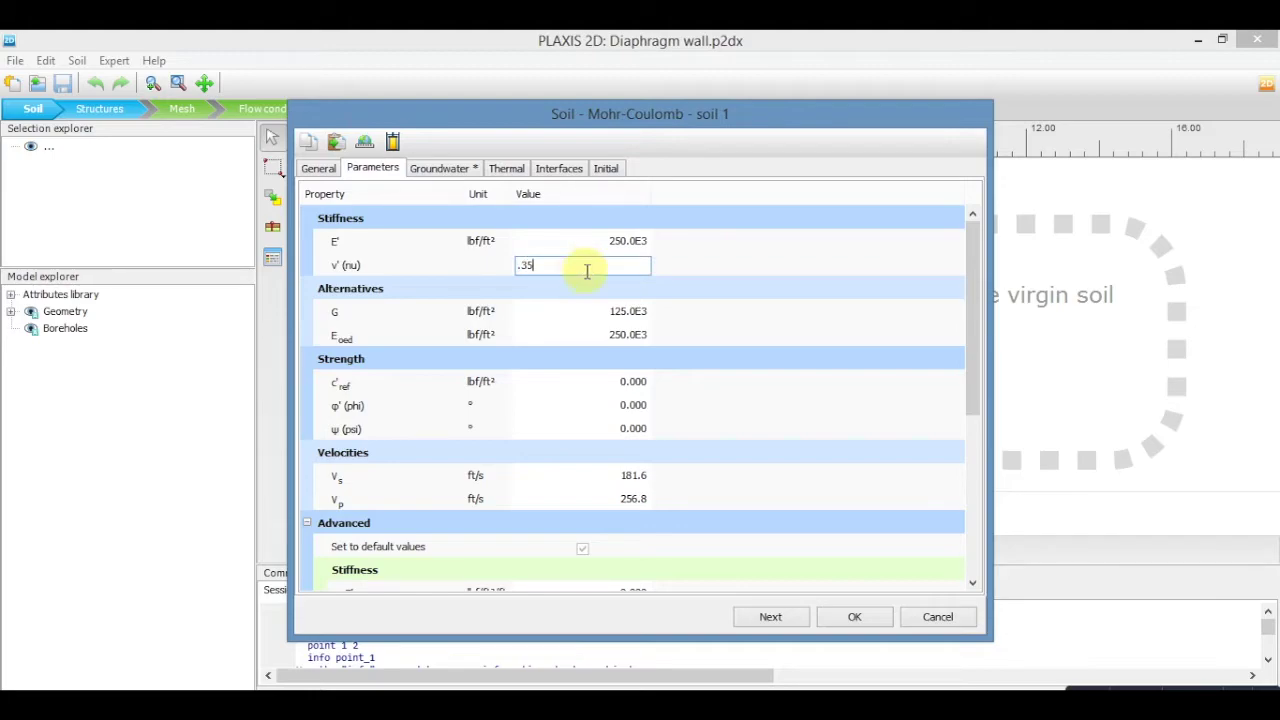
- Set the strength of soil 1 to c'ref 400 lbf/ft² and phi 18°, and accept the material
left_click(630, 382)
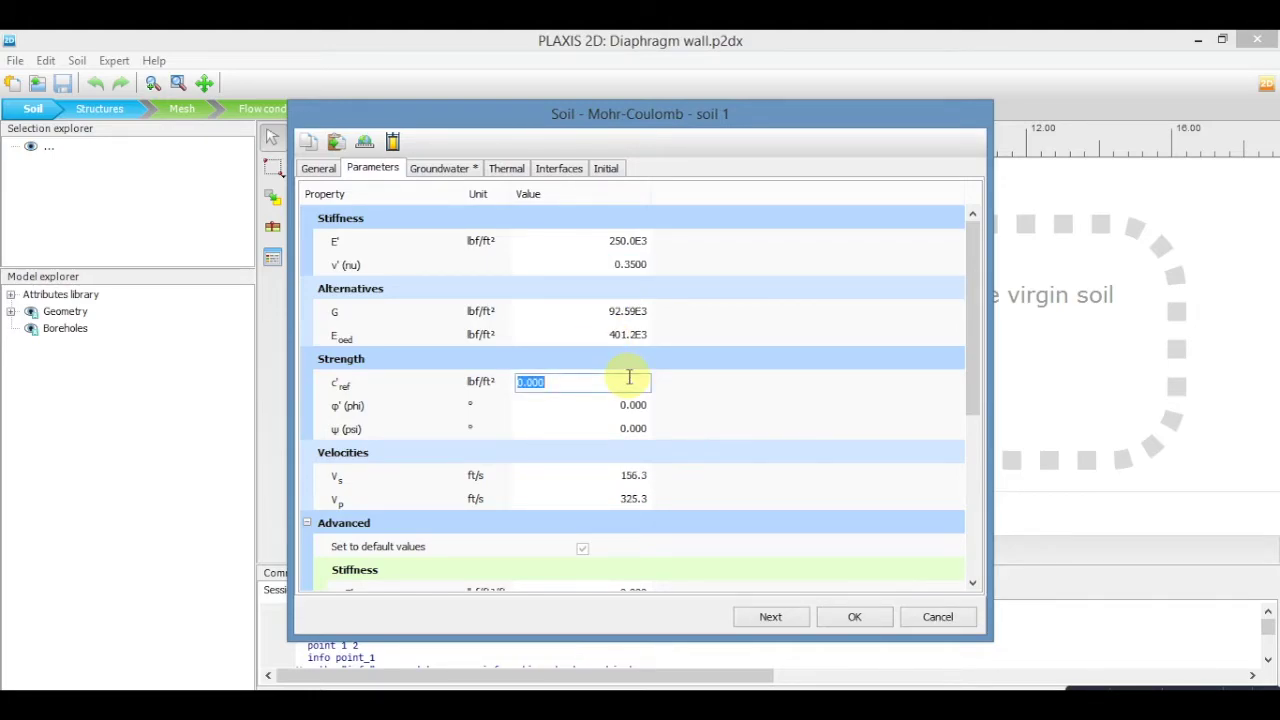
type("400")
left_click(642, 405)
type("18")
left_click(852, 616)
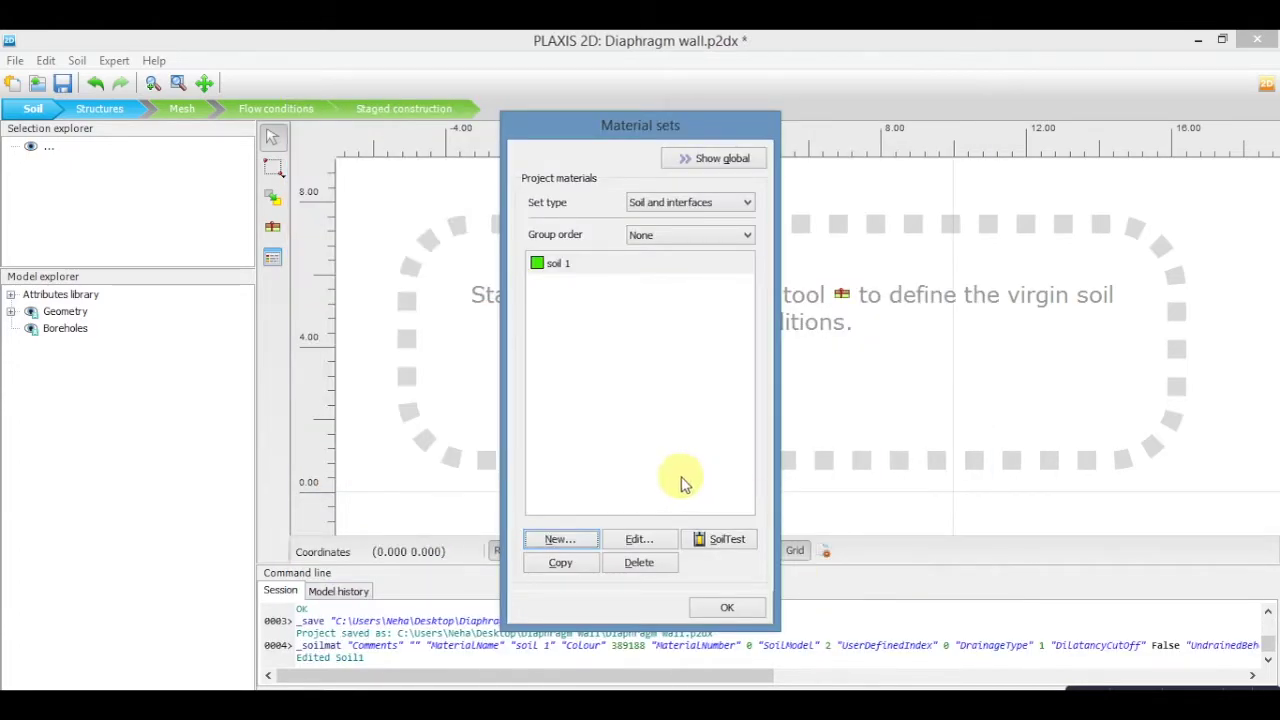
- Create a second soil material set named "soil 2" with Undrained (A) drainage and a dark green colour
left_click(586, 541)
type("soil 2")
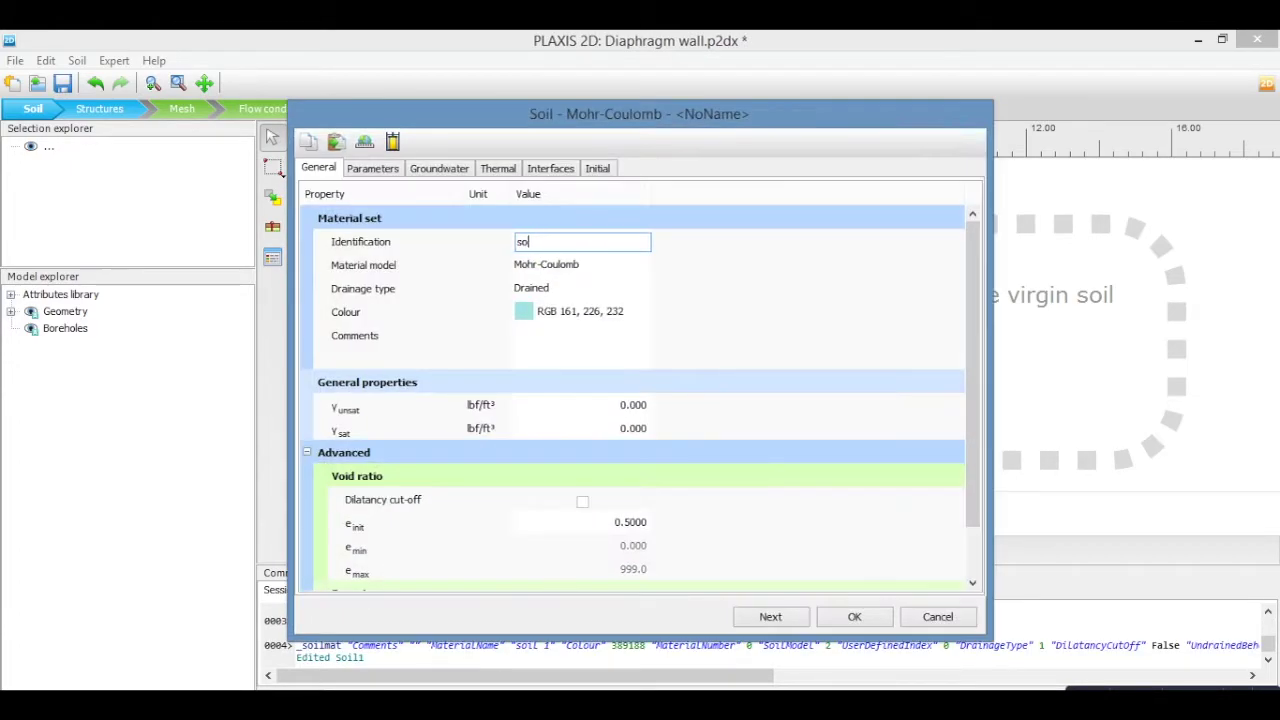
left_click(550, 288)
left_click(556, 315)
left_click(580, 312)
left_click(950, 268)
left_click(895, 284)
left_click(897, 263)
- Set both the unsaturated and saturated unit weights of soil 2 to 125 lbf/ft³
left_click(643, 408)
type("125")
key("Tab")
type("125")
- Set the stiffness of soil 2 to E' 400000 lbf/ft² and Poisson's ratio 0.3
left_click(372, 168)
type("400000")
key("Tab")
type(".3")
- Set the strength of soil 2 to c'ref 750 lbf/ft² and phi 25°, and accept the material
left_click(629, 378)
type("750")
left_click(634, 405)
type("25")
left_click(854, 616)
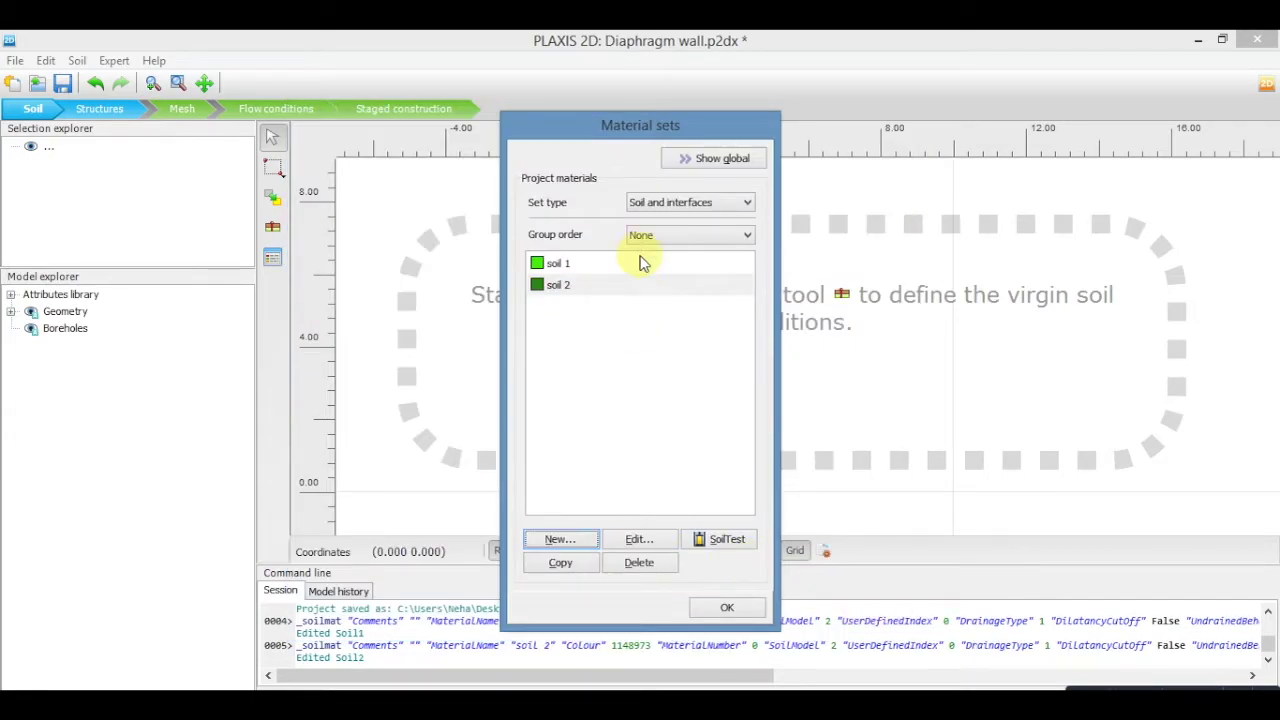
- Create a plate material set named "Diaphragm wall" with an EA1 of 260000000 lbf/ft
left_click(687, 204)
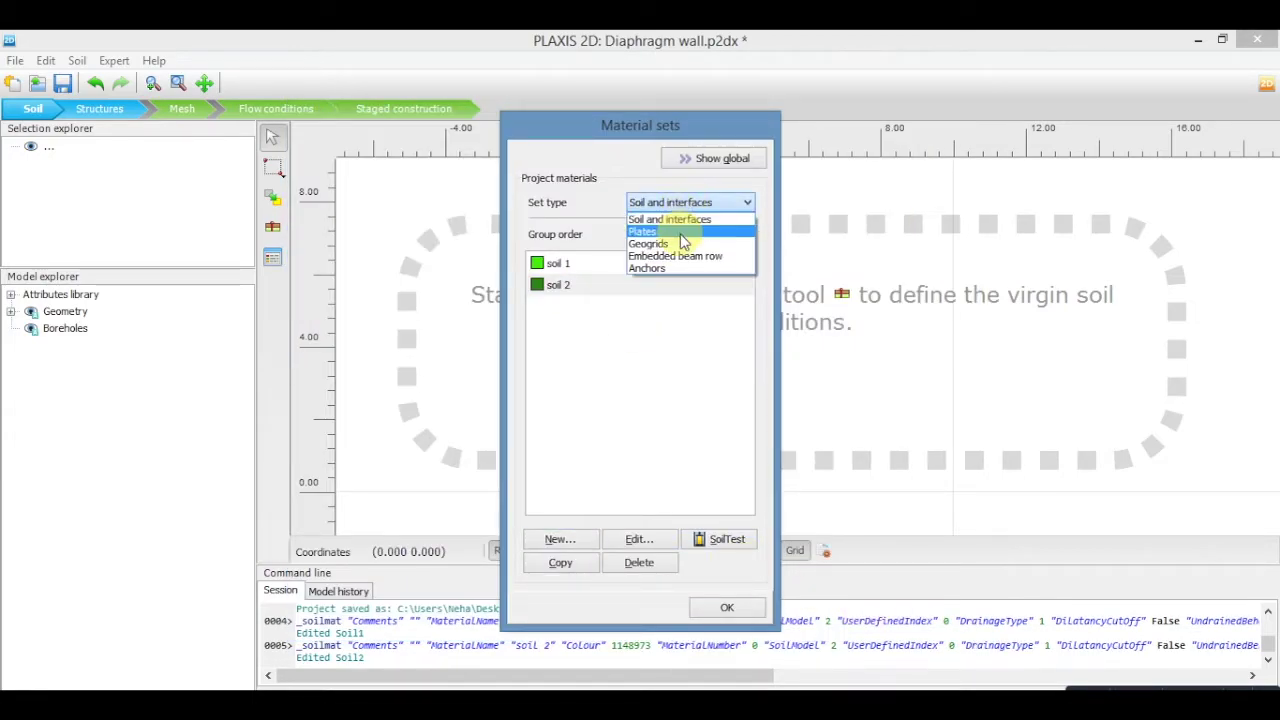
left_click(681, 233)
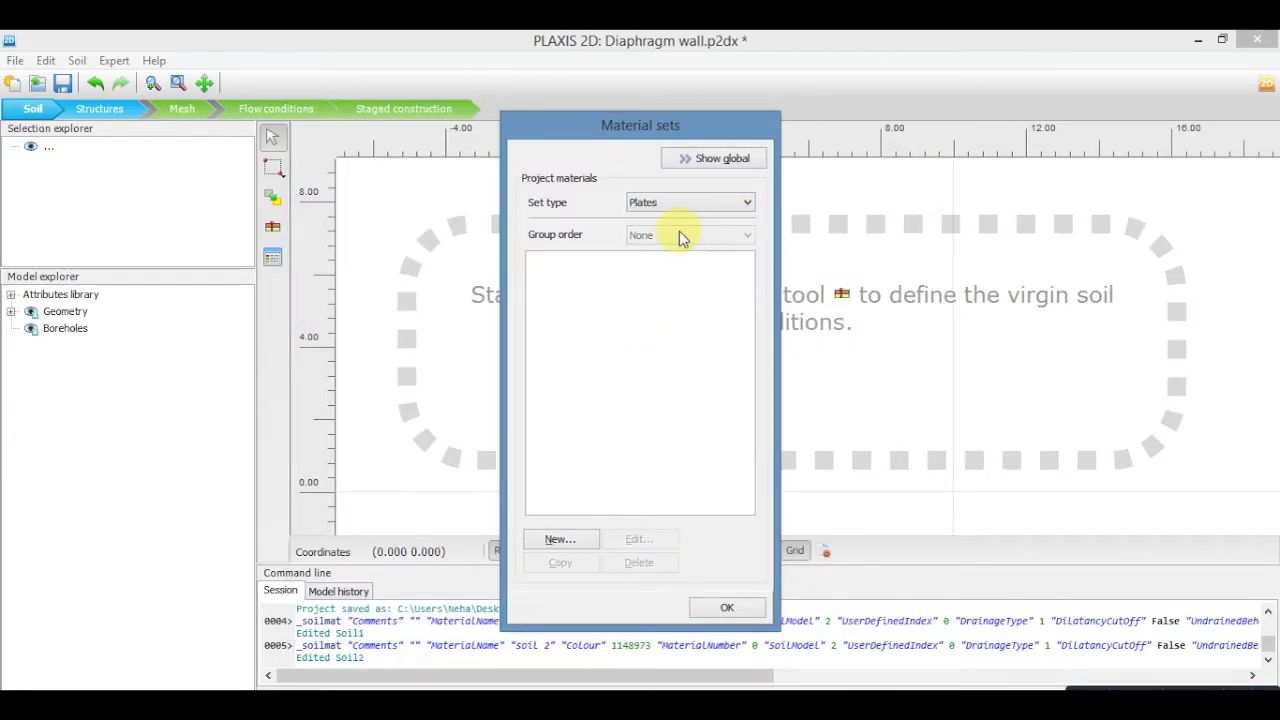
left_click(585, 544)
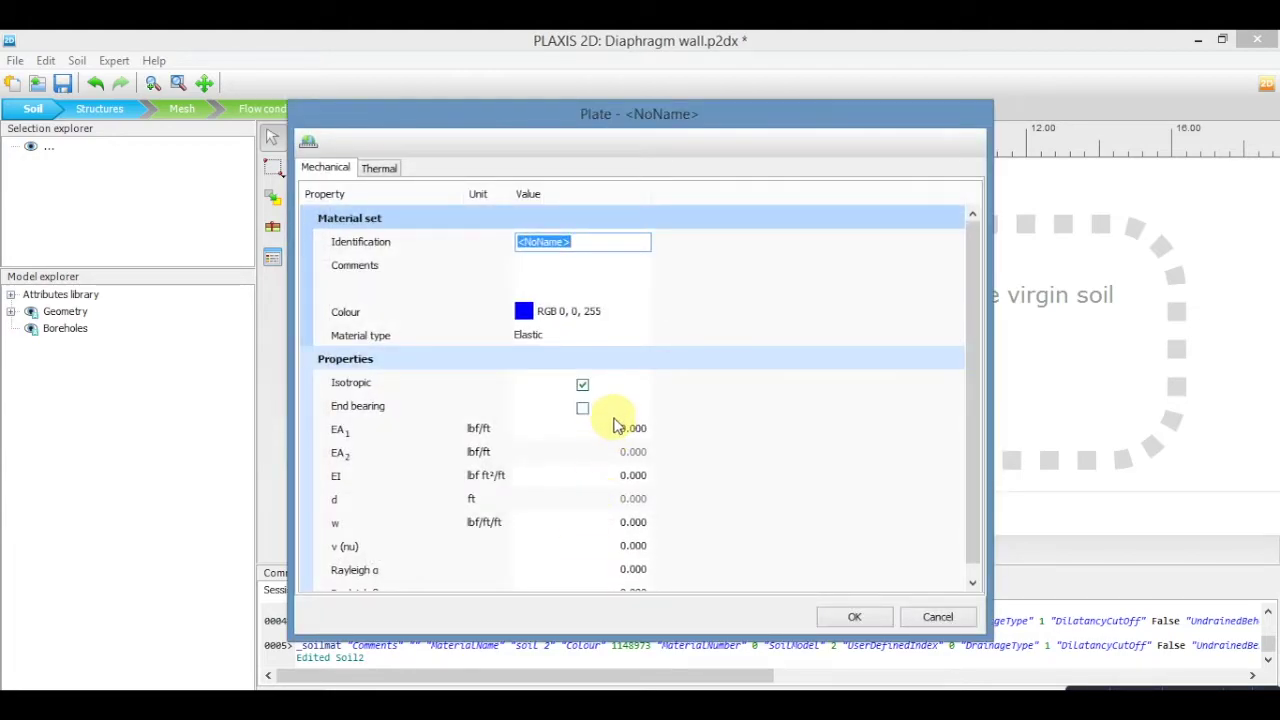
type("Diaphragm wall")
left_click(603, 428)
type("26")
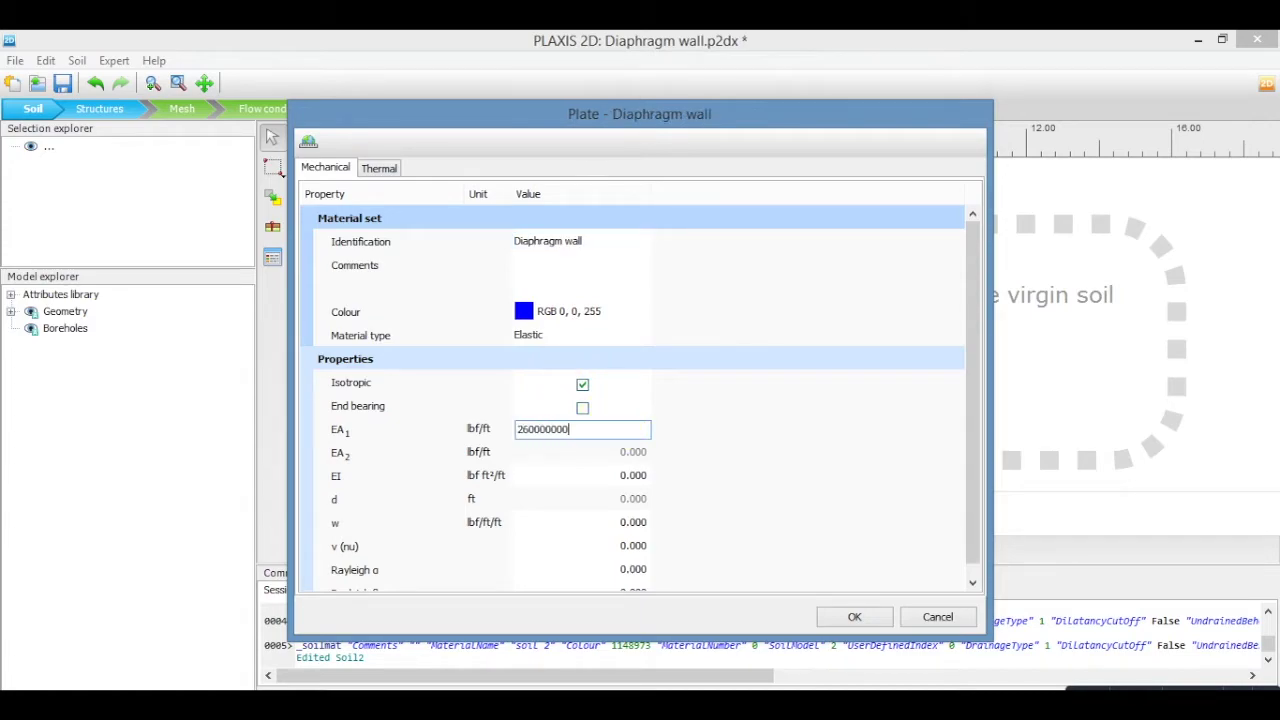
- Enter the plate's bending stiffness EI and weight w, accept the material, and save the project
key("Tab")
type("5")
key("Tab")
type("10")
left_click(854, 616)
left_click(62, 85)
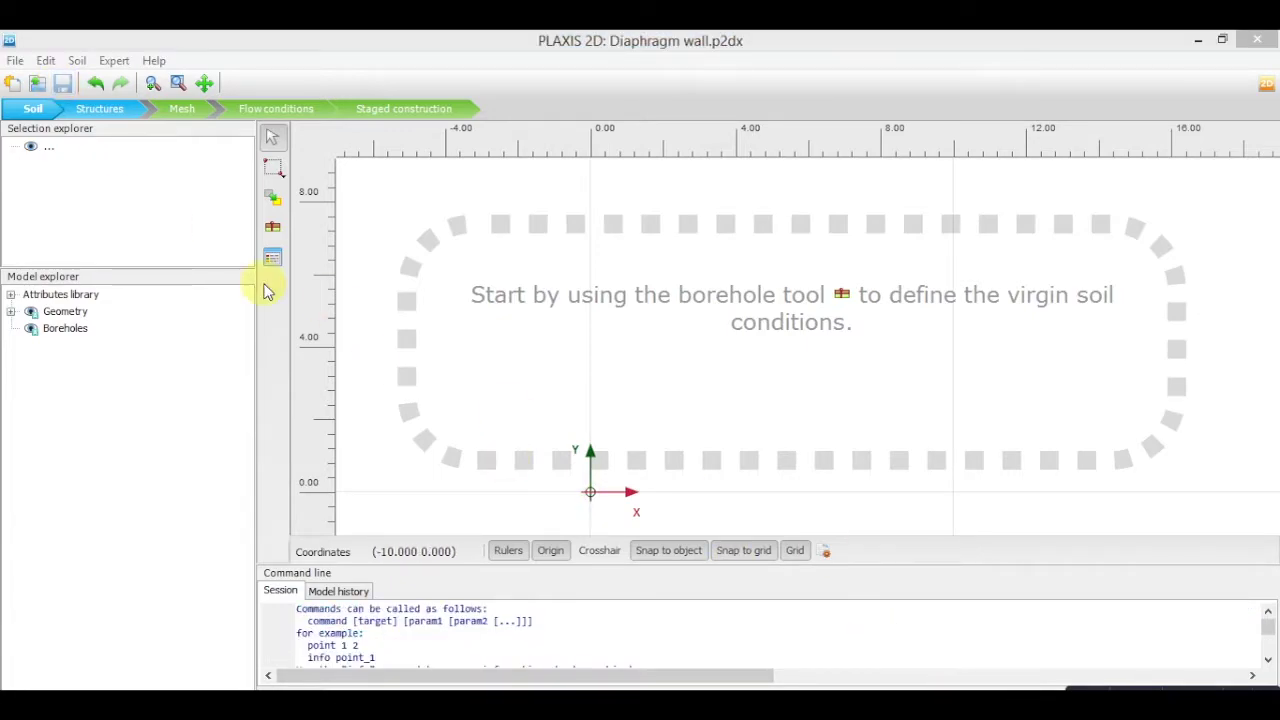
- In Structures mode, start the Create line tool and apply a snapping spacing of 10 with 1 snap interval
left_click(98, 109)
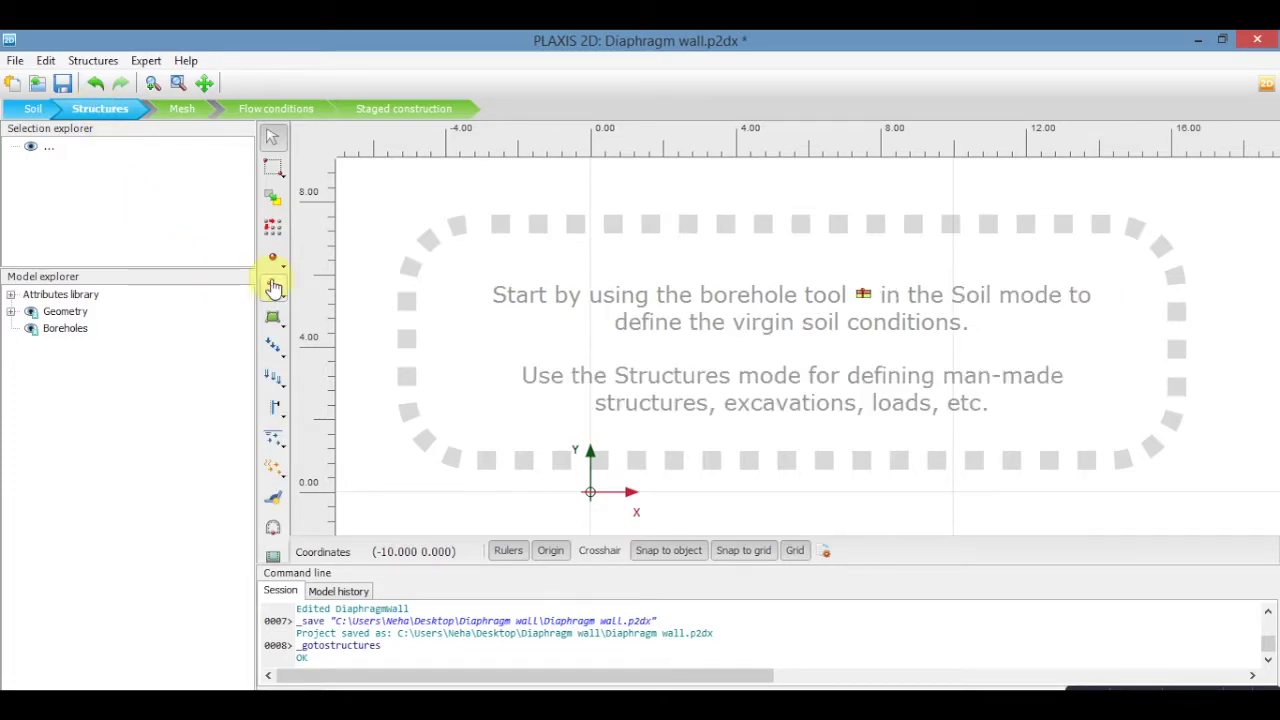
left_click(276, 289)
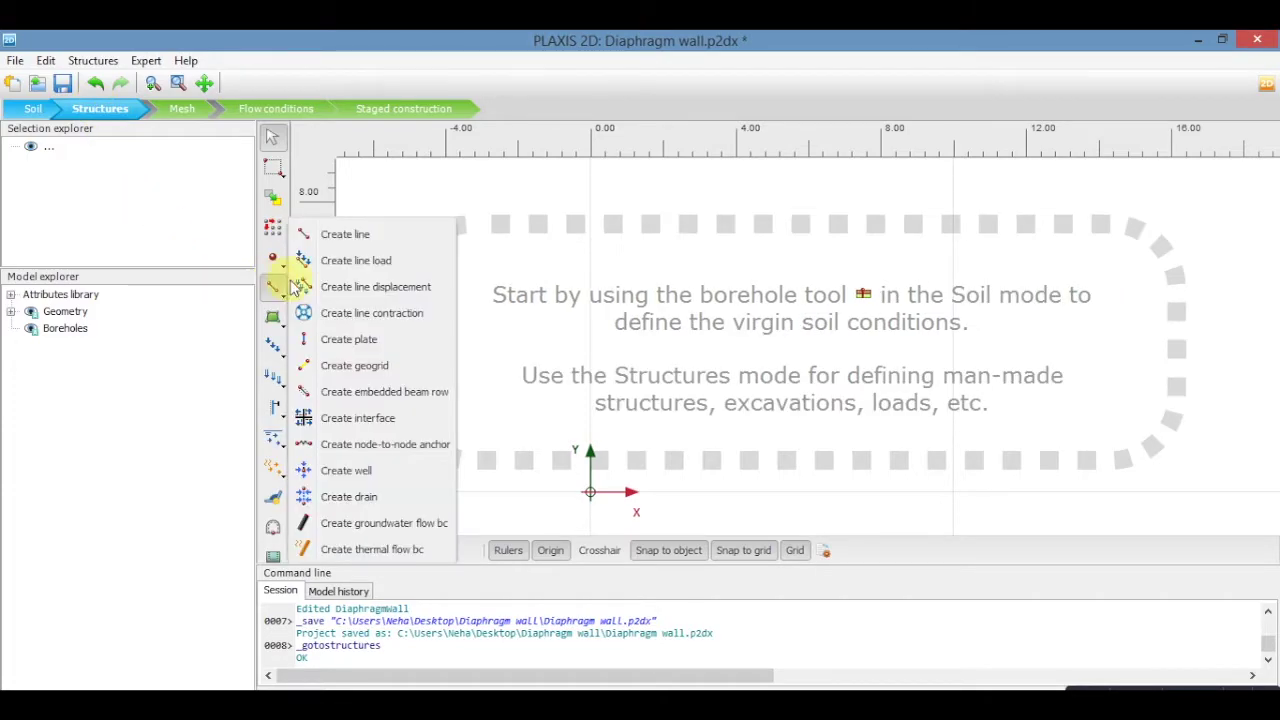
left_click(369, 240)
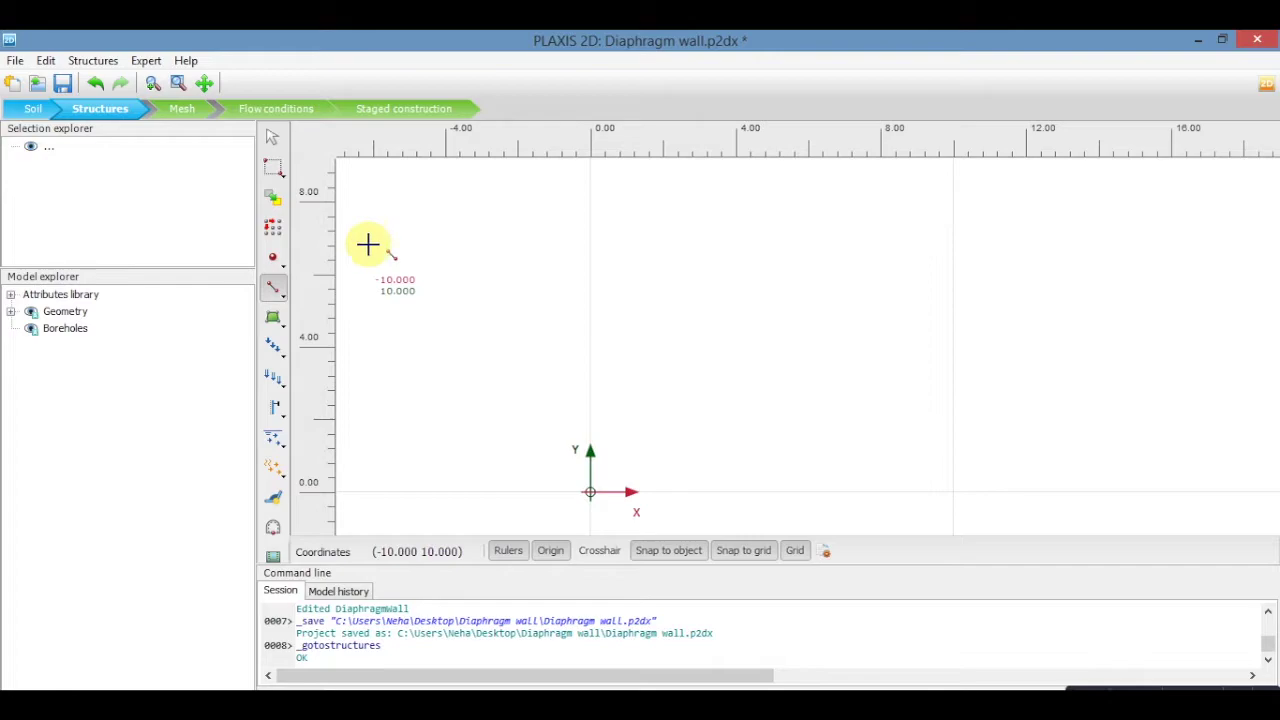
left_click(825, 553)
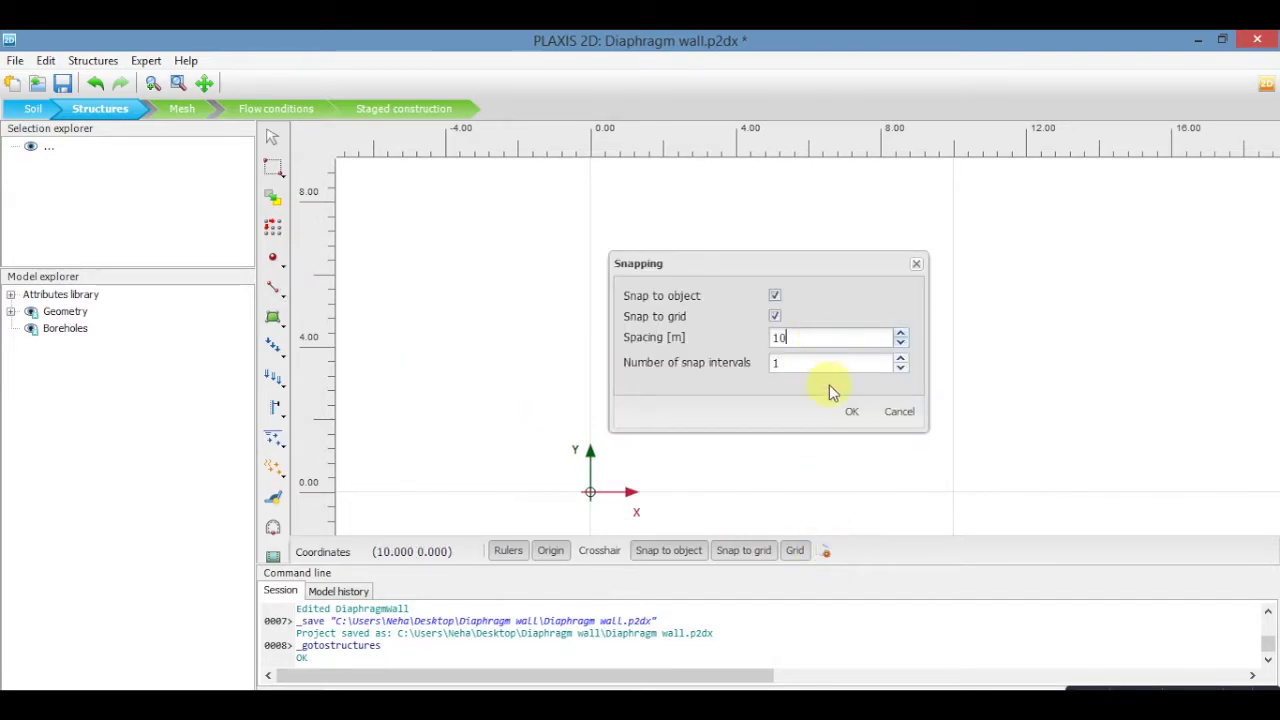
left_click(850, 413)
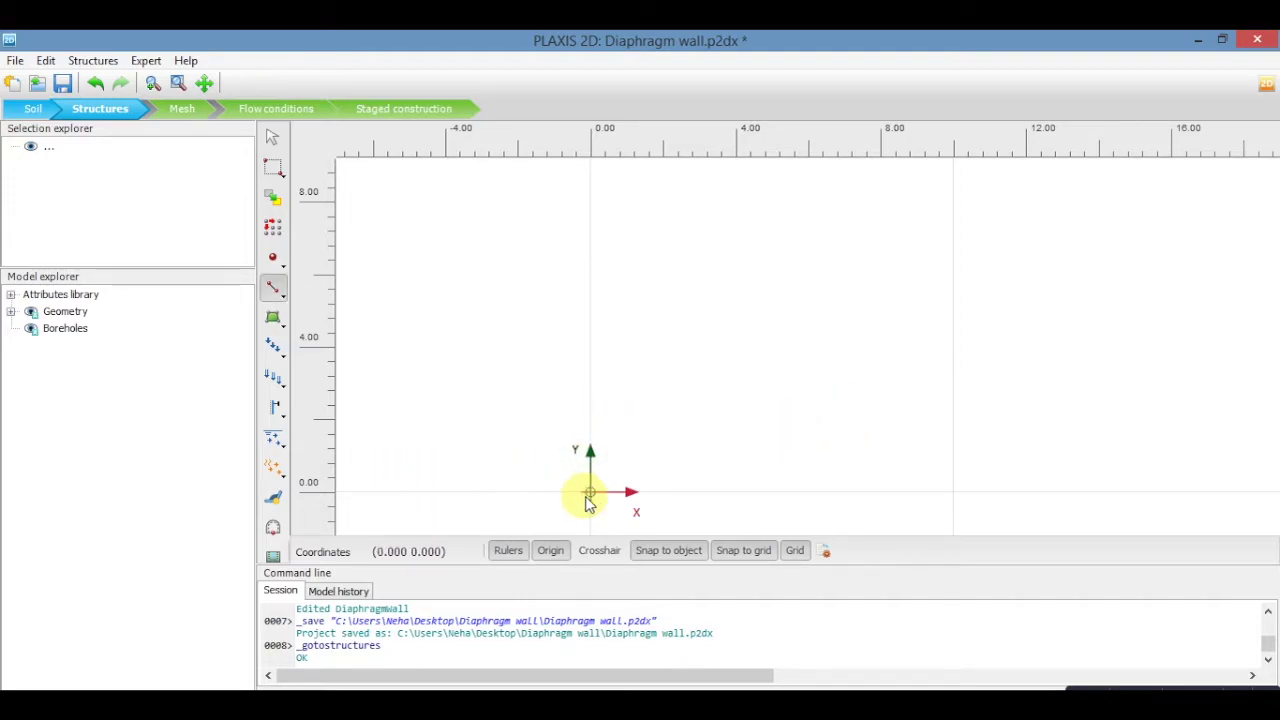
- Draw the model boundary as a closed rectangle of lines through (0, 0), (0, 100), (200, 100) and (200, 0)
scroll(585, 495, "down", 5)
left_click(545, 478)
scroll(563, 277, "down", 3)
left_click(534, 189)
scroll(480, 300, "down", 2)
scroll(437, 333, "down", 1)
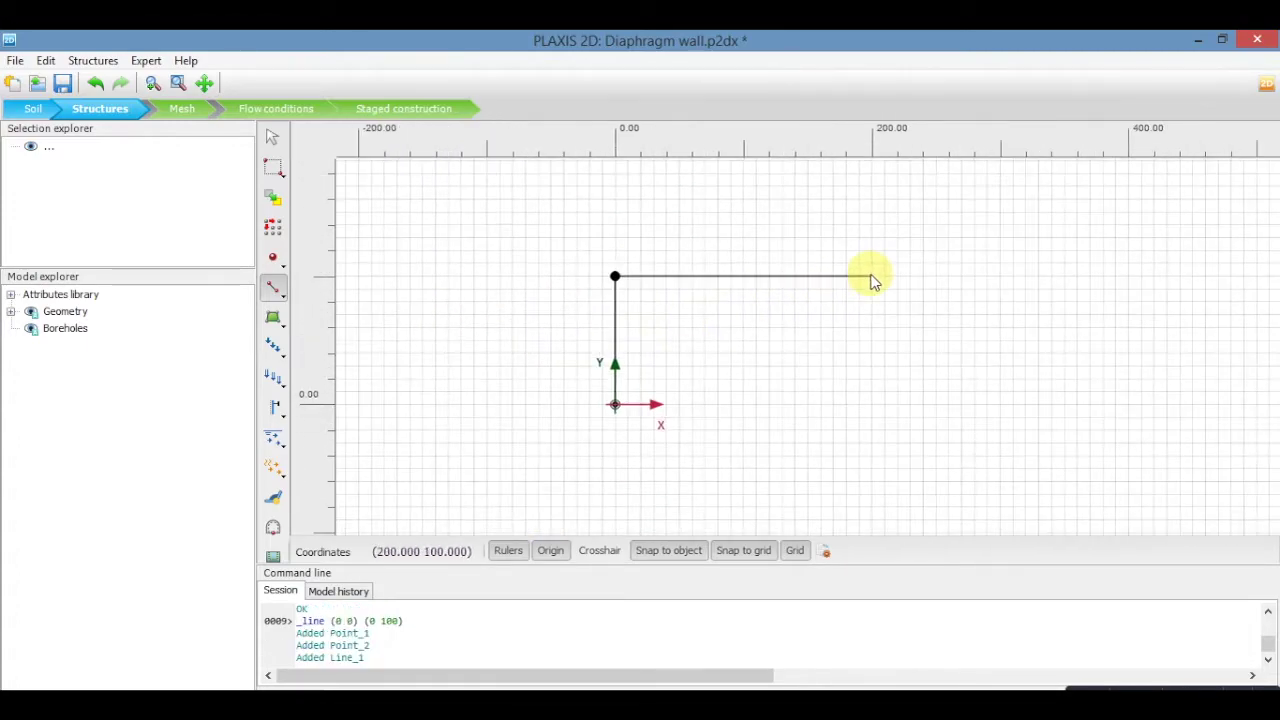
left_click(871, 277)
left_click(871, 405)
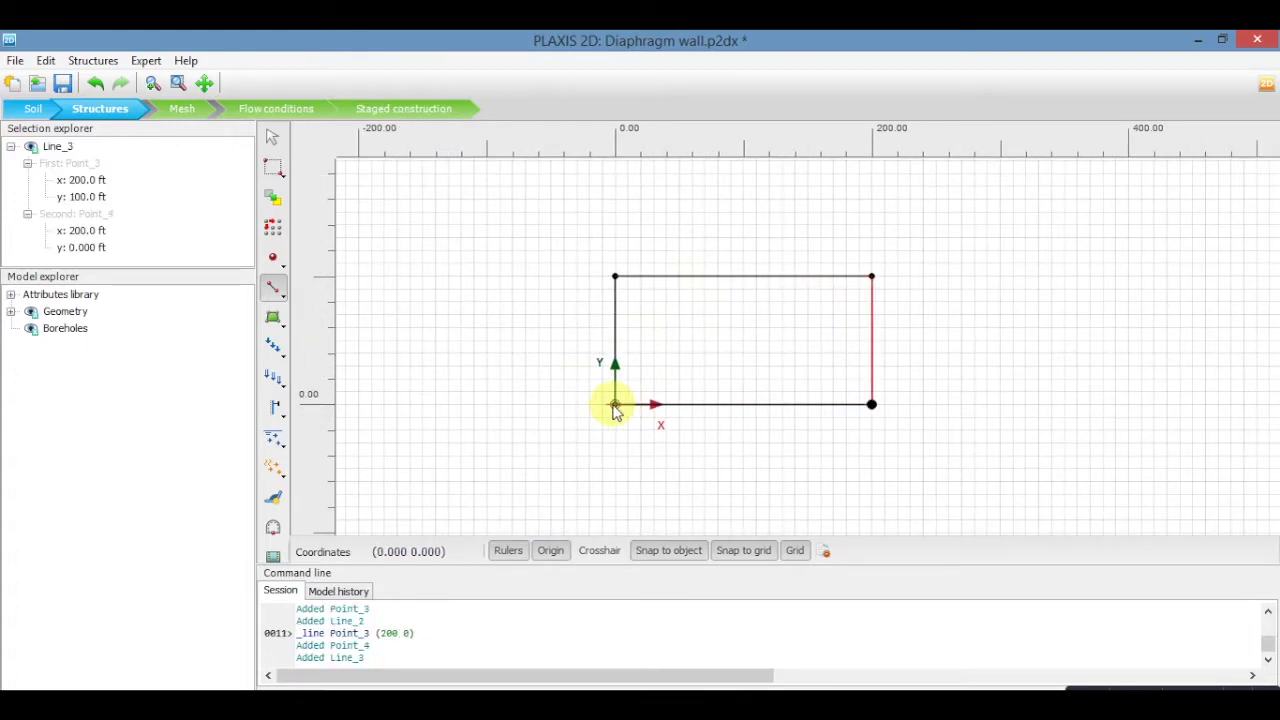
left_click(615, 405)
- Draw a horizontal soil layer boundary line across the model from (0, 70) to (200, 70)
scroll(705, 350, "up", 2)
left_click(503, 297)
left_click(1053, 297)
- Draw the excavation outline between x = 80 and x = 120, with stage lines at y = 90 and y = 80
left_click(723, 214)
left_click(723, 241)
left_click(833, 241)
left_click(833, 214)
left_click(723, 241)
left_click(723, 268)
left_click(833, 268)
left_click(833, 241)
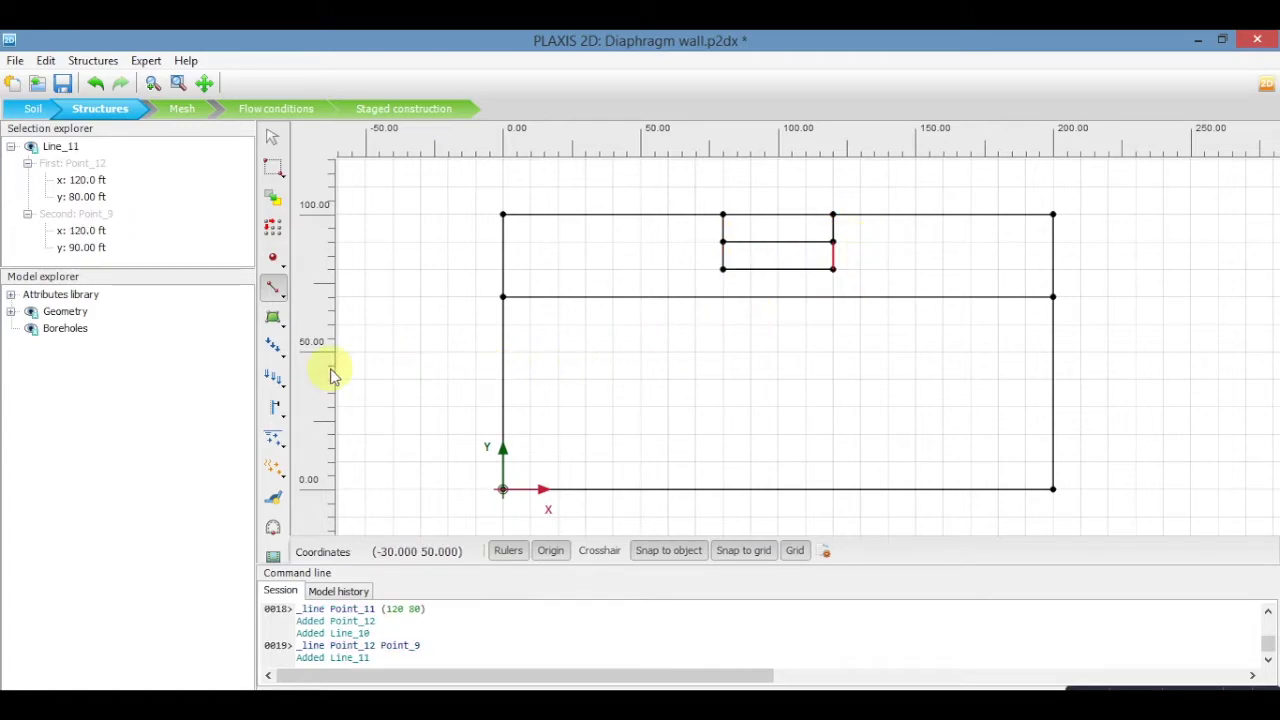
- Create a soil polygon for the lower layer through (0, 70), (200, 70), (200, 0) and (0, 0)
left_click(278, 320)
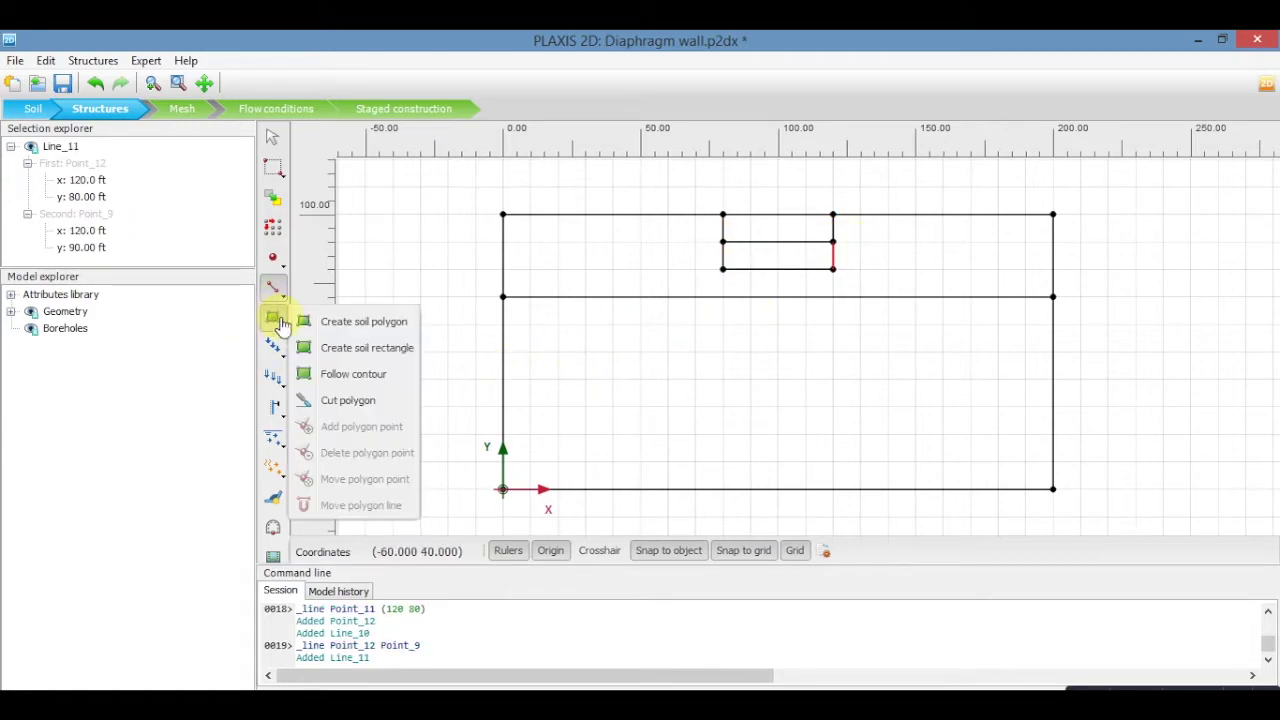
left_click(326, 325)
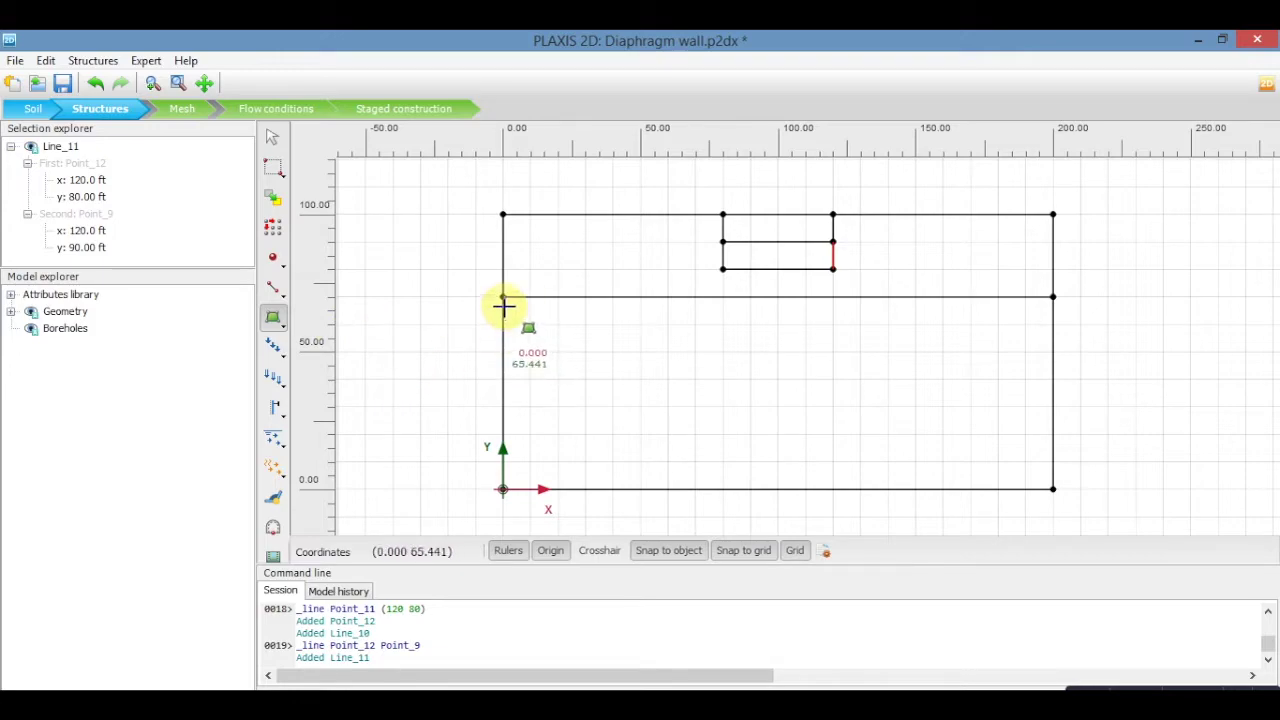
left_click(502, 296)
left_click(1053, 296)
left_click(1053, 489)
left_click(502, 489)
left_click(502, 296)
- Create a soil polygon for the upper layer from y = 70 to y = 100, following the excavation outline so that area is left out
left_click(502, 296)
left_click(502, 214)
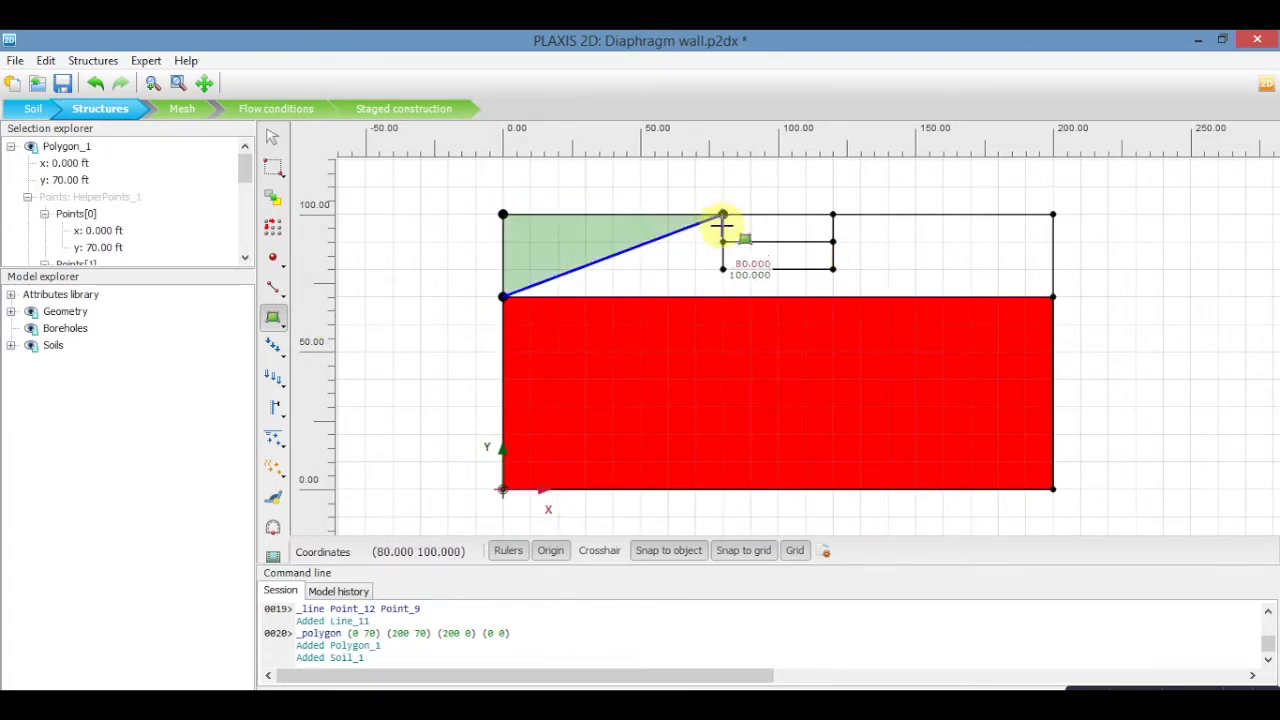
left_click(723, 214)
left_click(723, 268)
left_click(833, 268)
left_click(833, 214)
left_click(1053, 214)
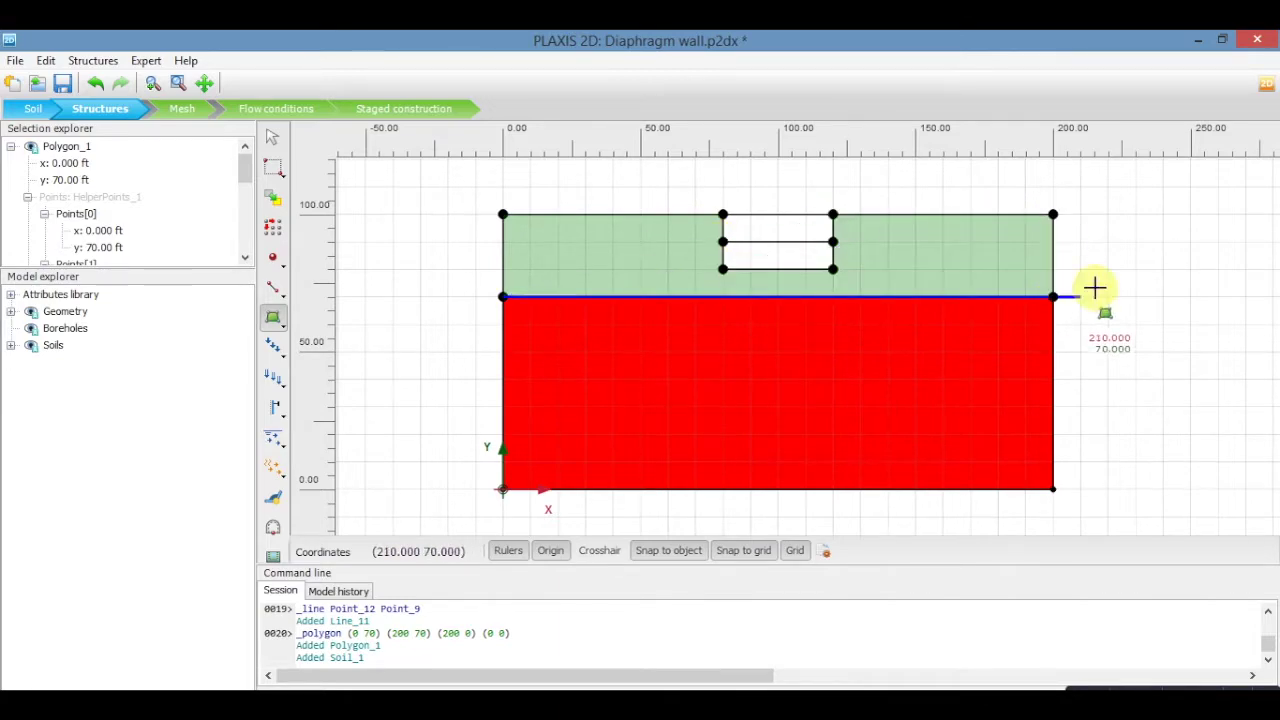
left_click(1053, 296)
right_click(1053, 296)
- Create two soil polygons for the excavation stages between x = 80 and 120, one from y = 90 to 100 and one from 80 to 90
left_click(723, 241)
left_click(833, 241)
left_click(833, 214)
right_click(833, 214)
left_click(723, 241)
left_click(723, 268)
left_click(833, 268)
left_click(833, 241)
right_click(833, 241)
key("Escape")
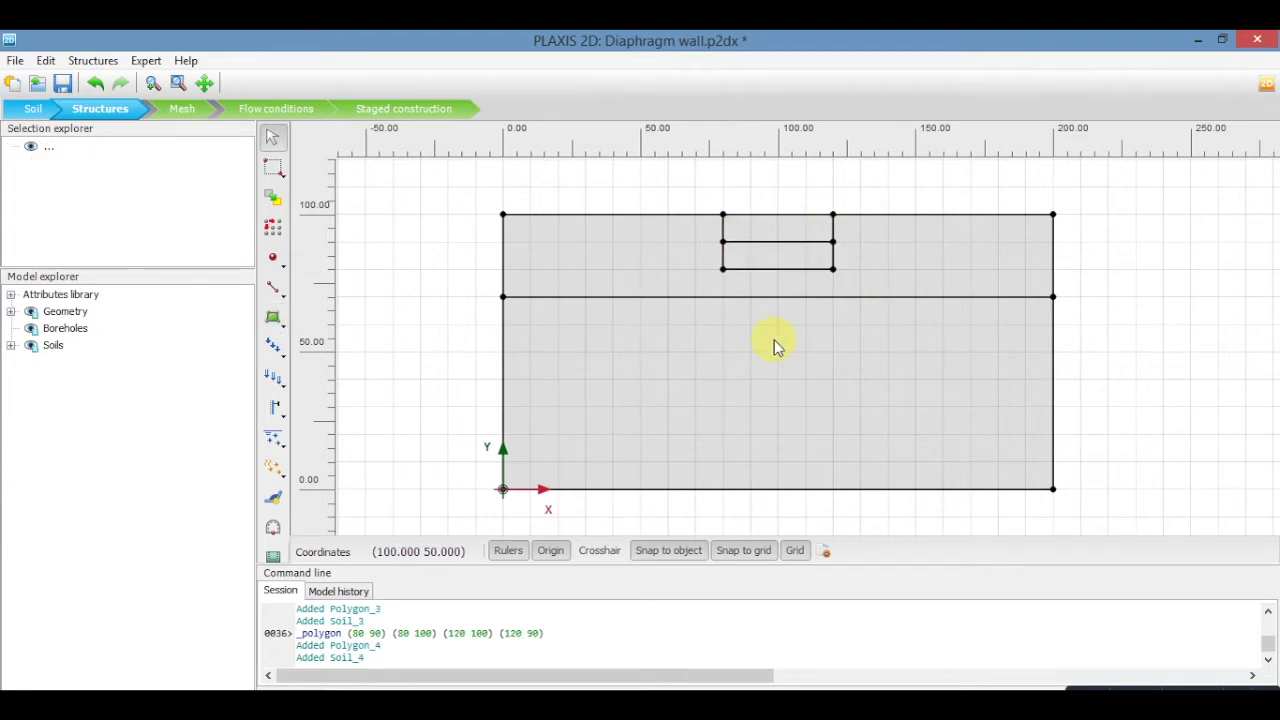
- Assign the Soil1 material to the upper and lower excavation stage polygons
left_click(759, 231)
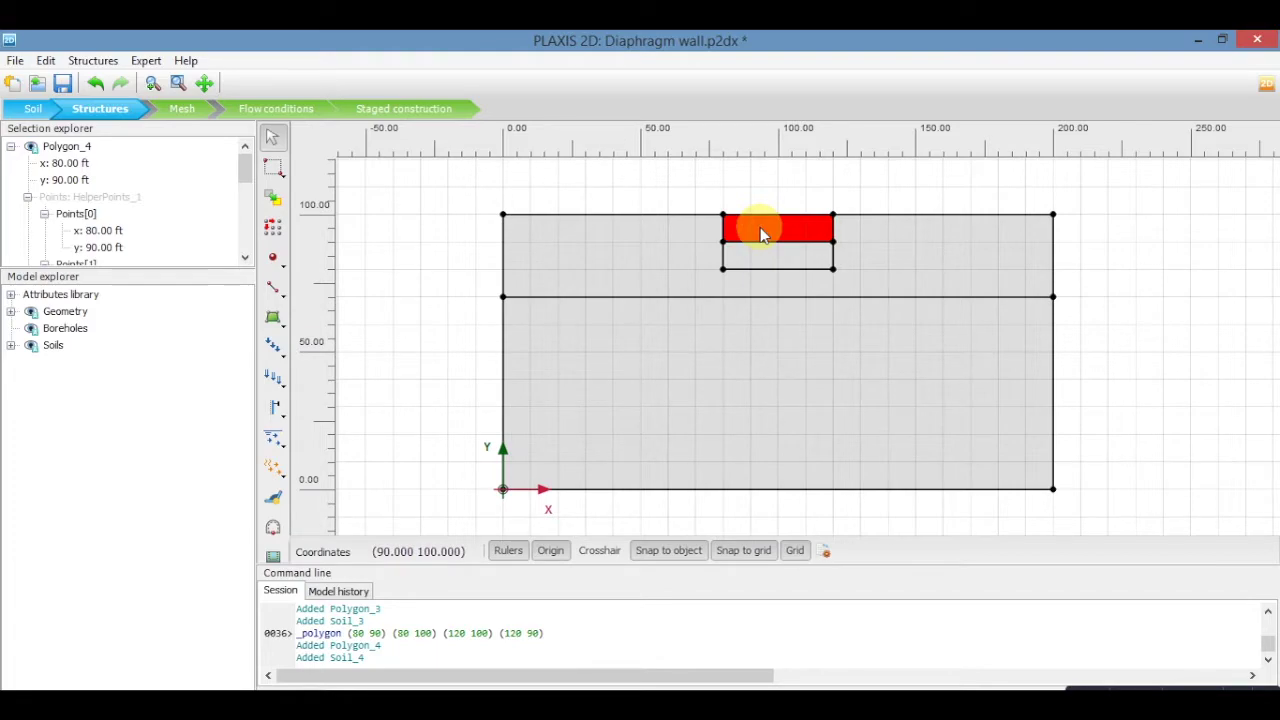
right_click(760, 229)
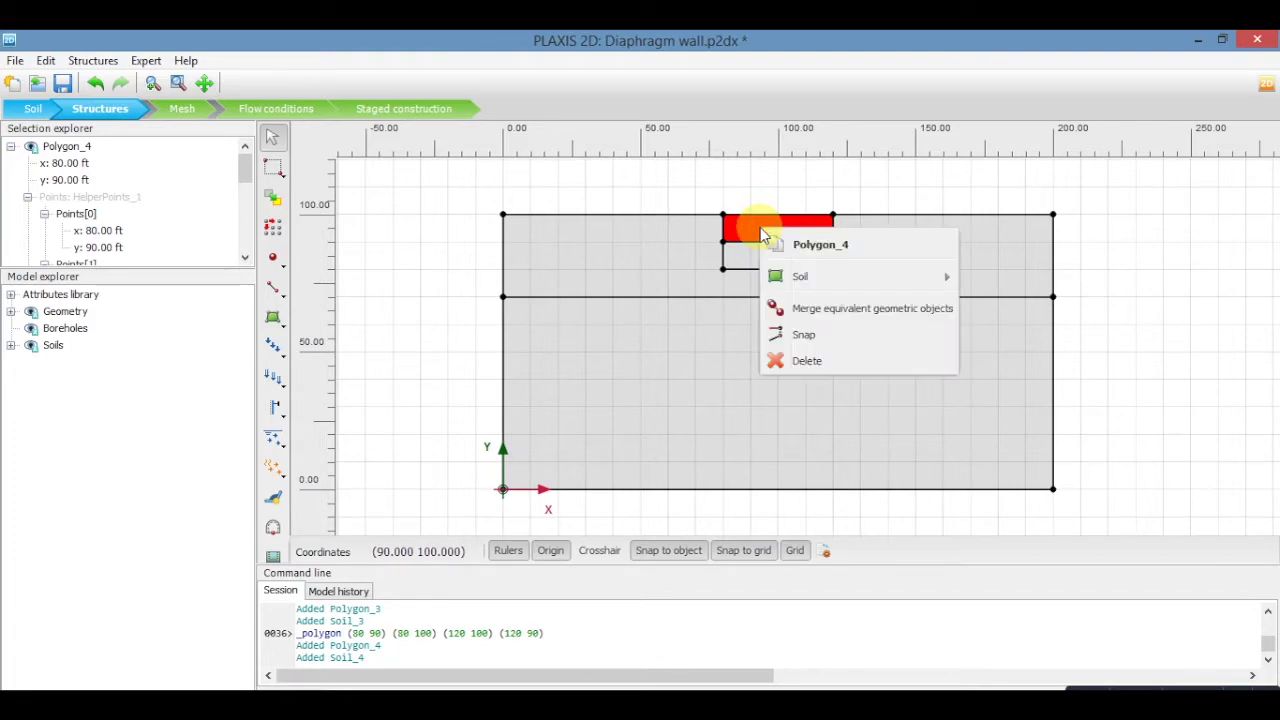
mouse_move(900, 277)
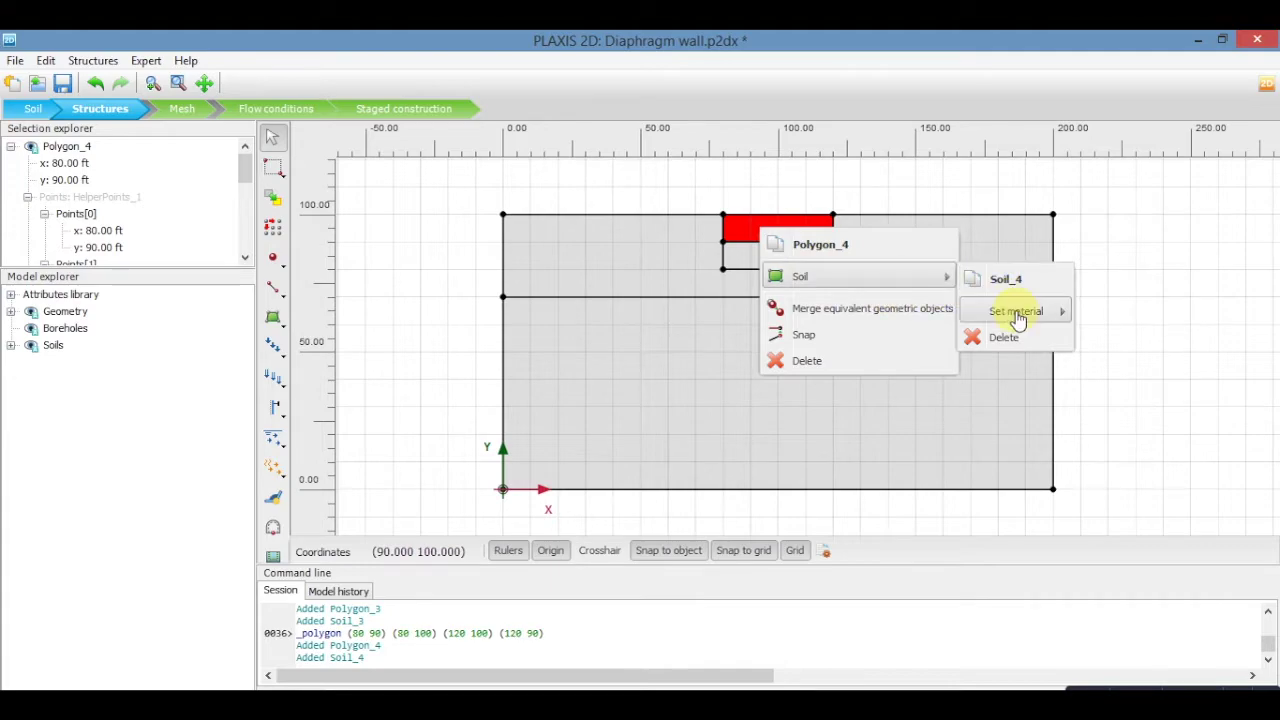
mouse_move(1016, 314)
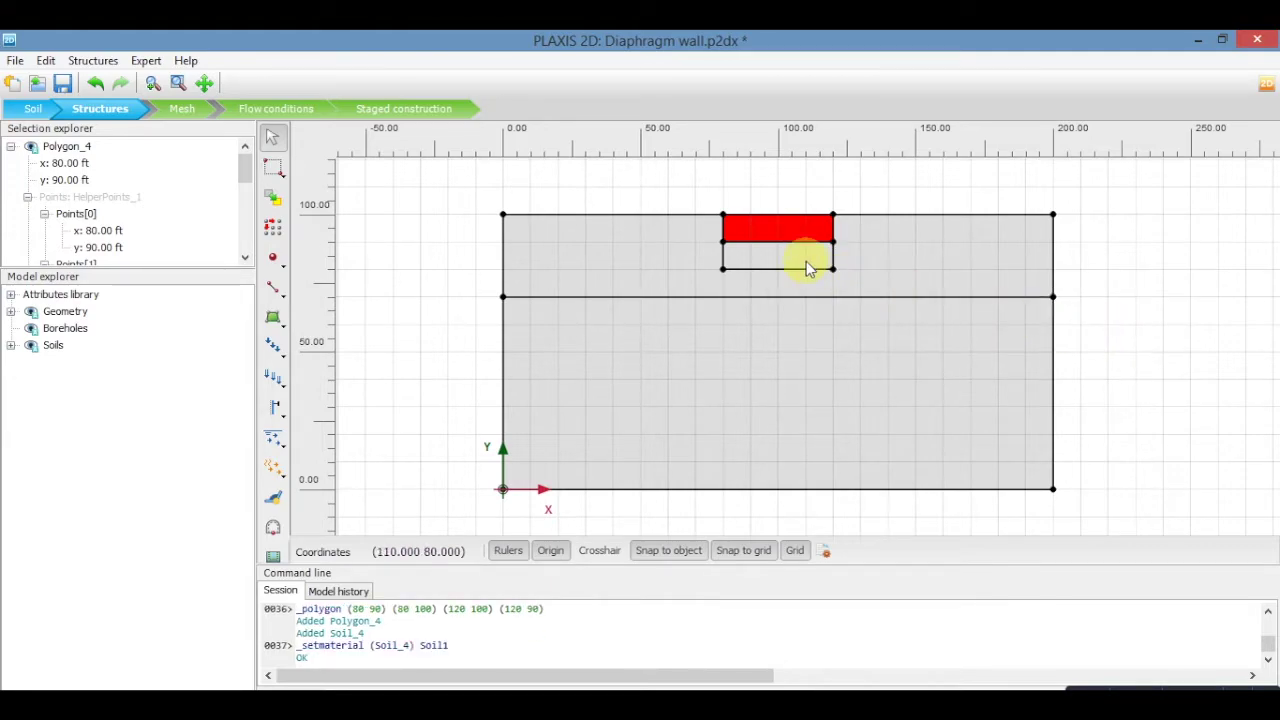
left_click(806, 268)
right_click(802, 260)
mouse_move(891, 301)
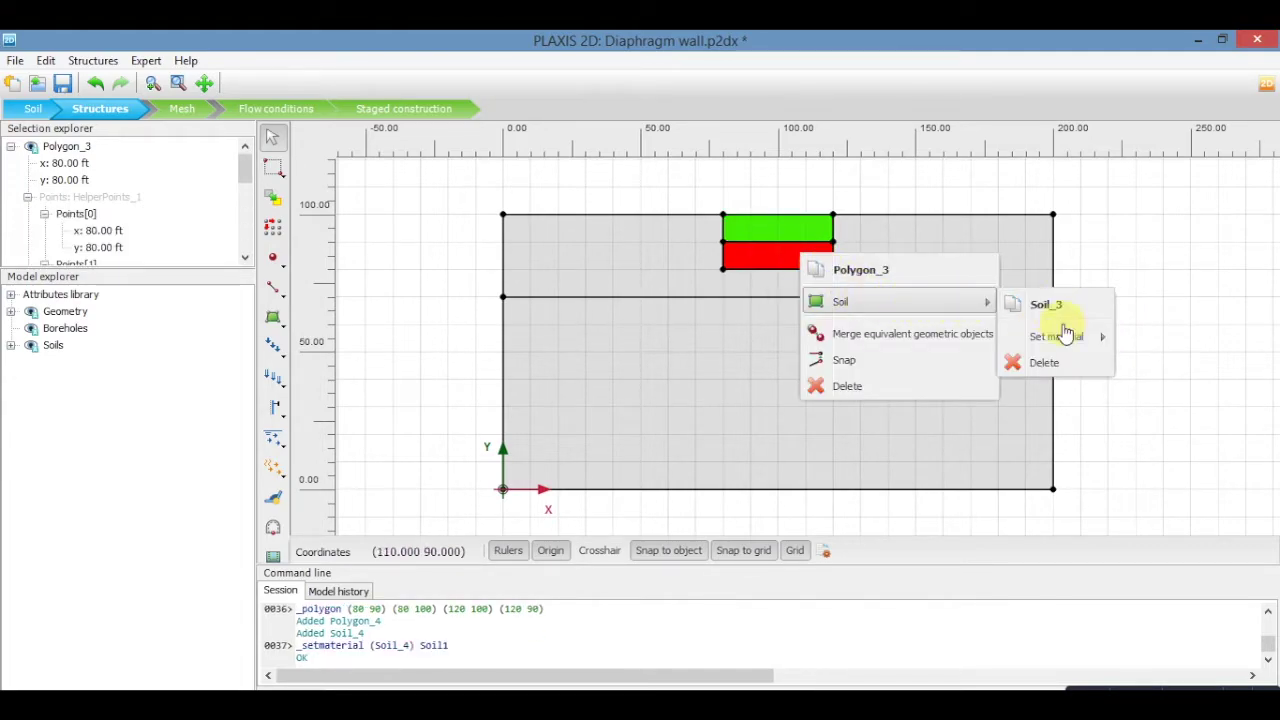
mouse_move(1066, 336)
left_click(1157, 366)
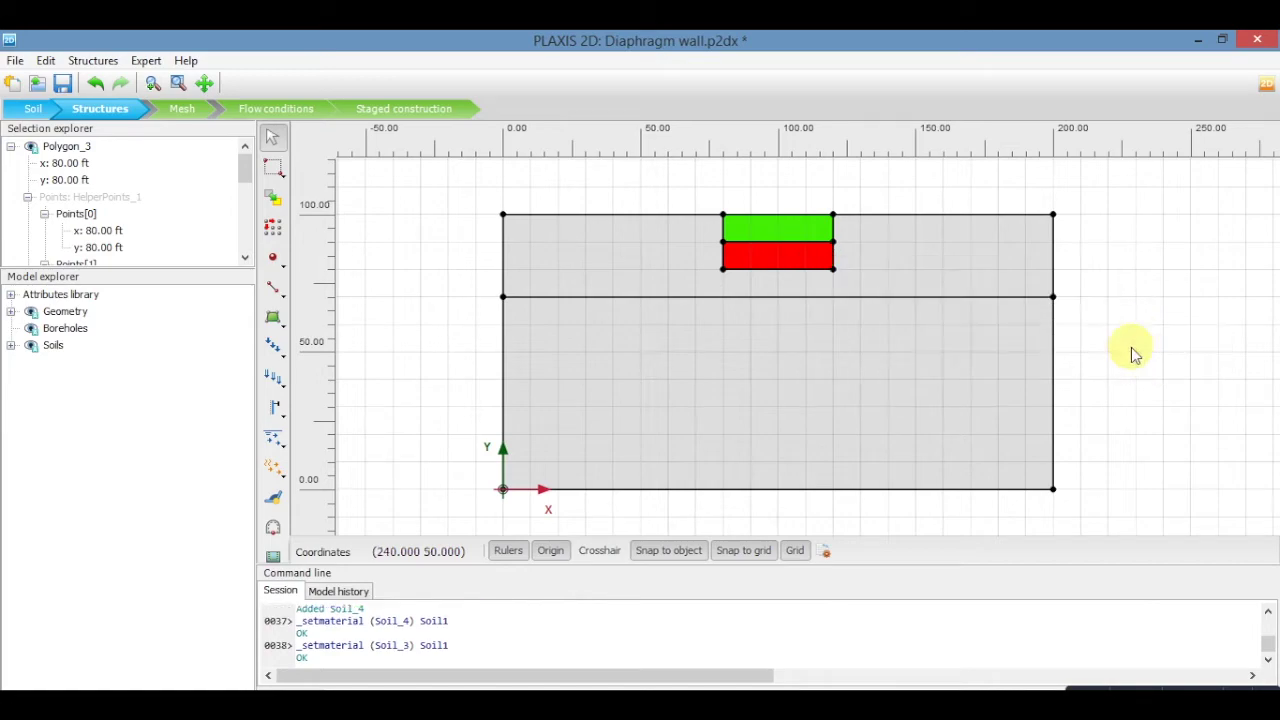
- Assign the Soil1 material to the upper soil layer surrounding the excavation
left_click(993, 270)
right_click(992, 268)
mouse_move(1066, 318)
mouse_move(1214, 350)
left_click(1200, 381)
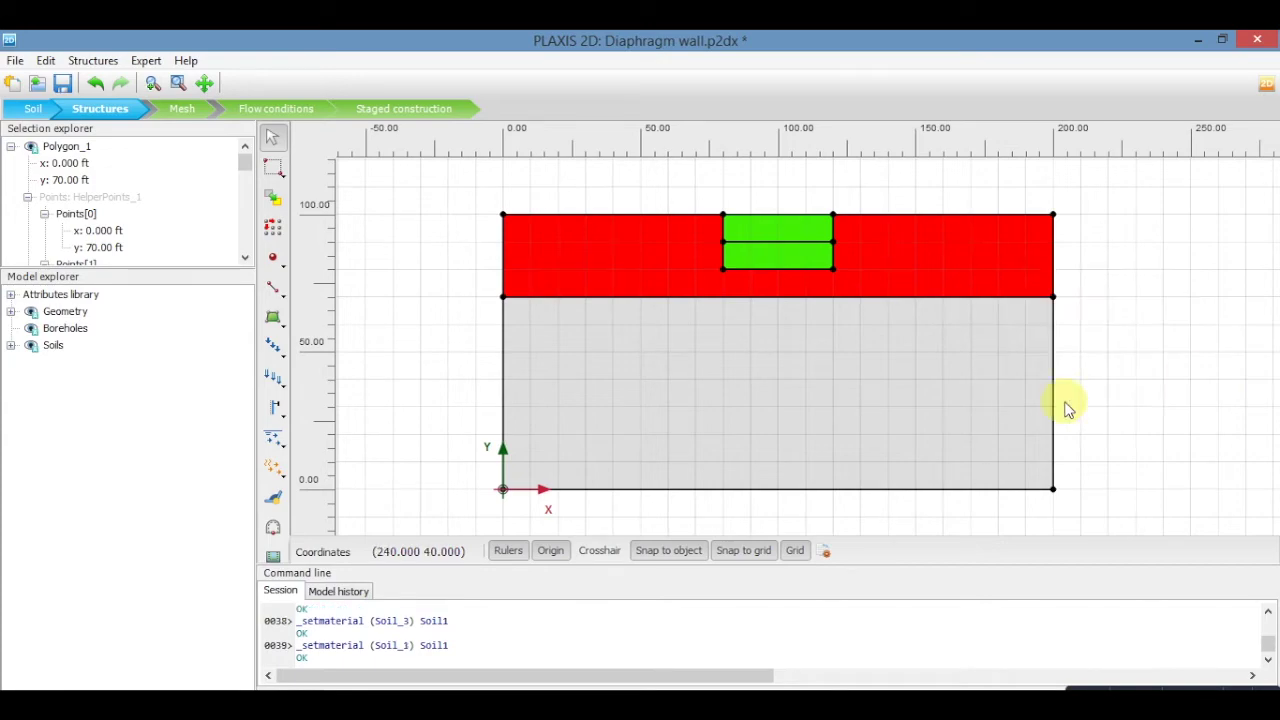
- Assign the Soil2 material to the lower soil layer and save the project
left_click(931, 380)
right_click(931, 378)
mouse_move(1072, 428)
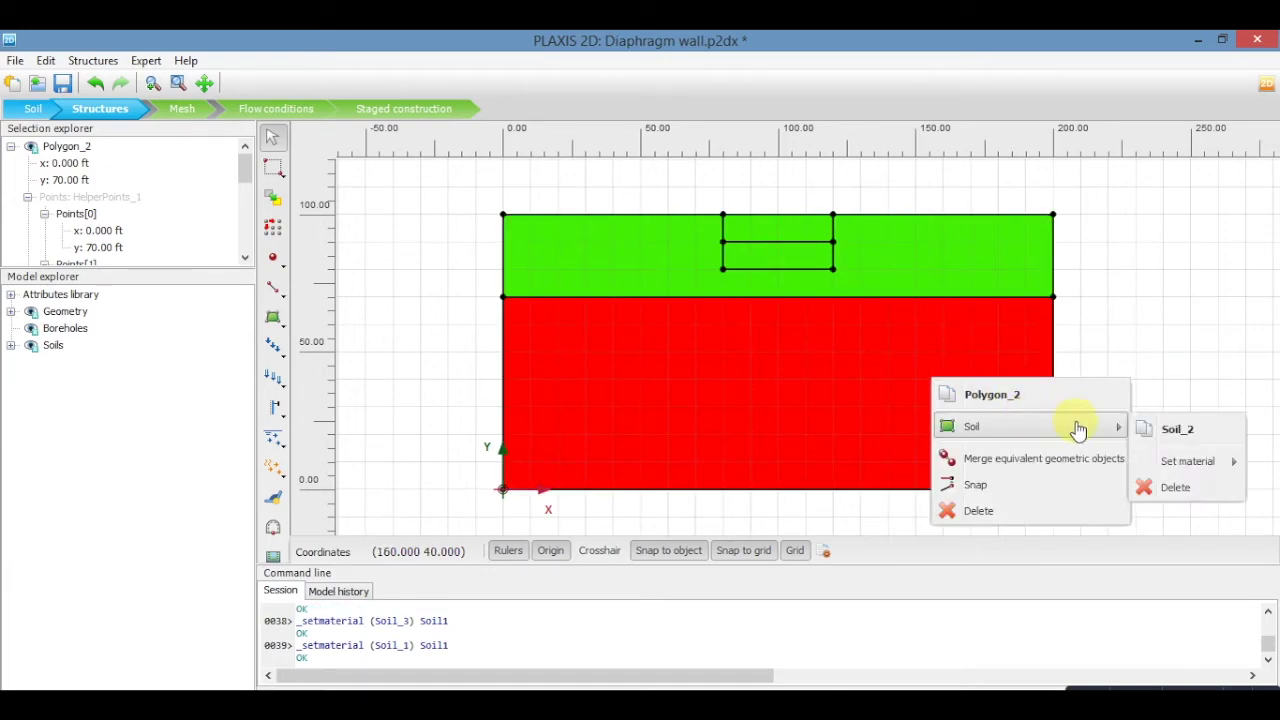
mouse_move(1192, 460)
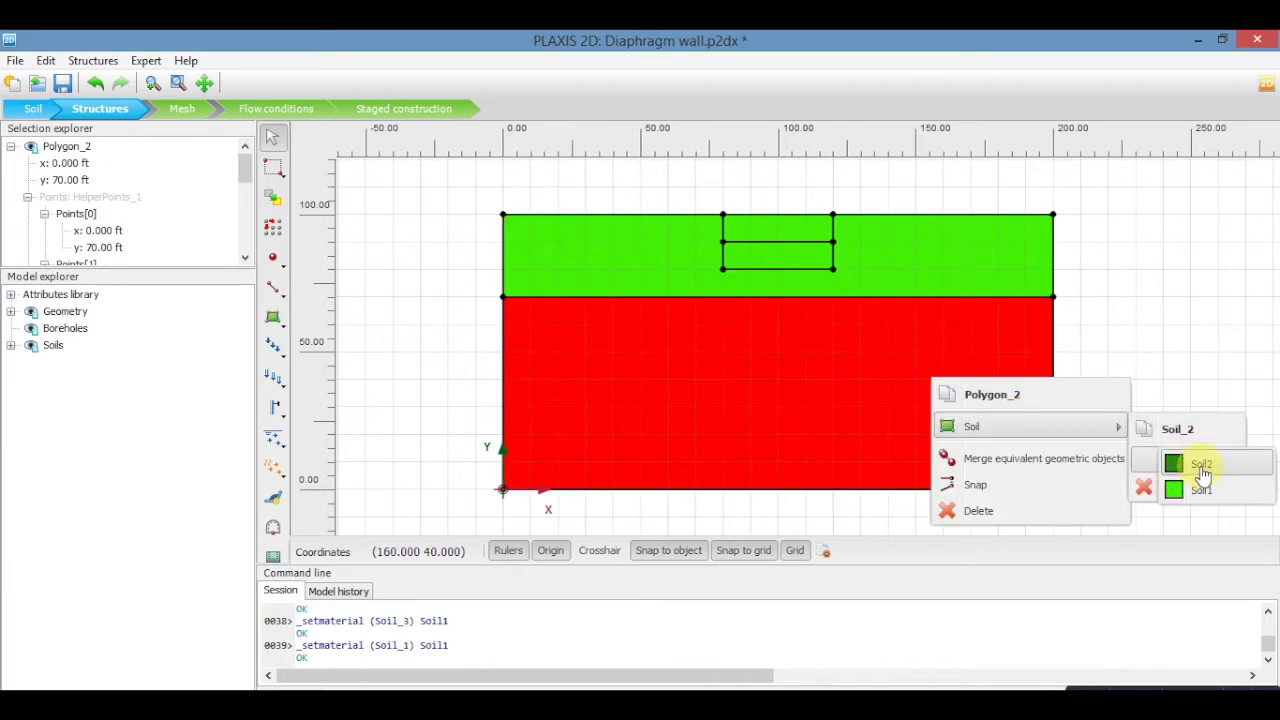
left_click(1201, 465)
left_click(1175, 394)
left_click(90, 106)
left_click(64, 85)
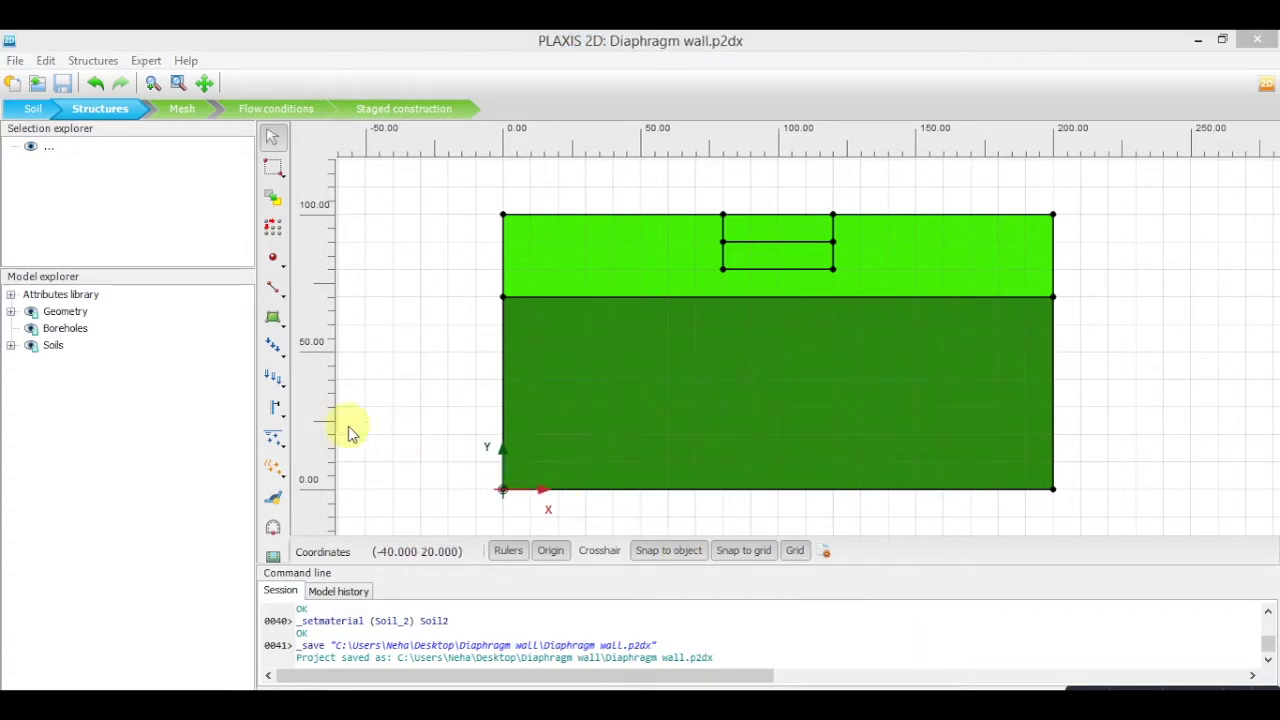
- Create two vertical plates for the walls, from (80, 100) to (80, 40) and from (120, 100) to (120, 40)
left_click(277, 408)
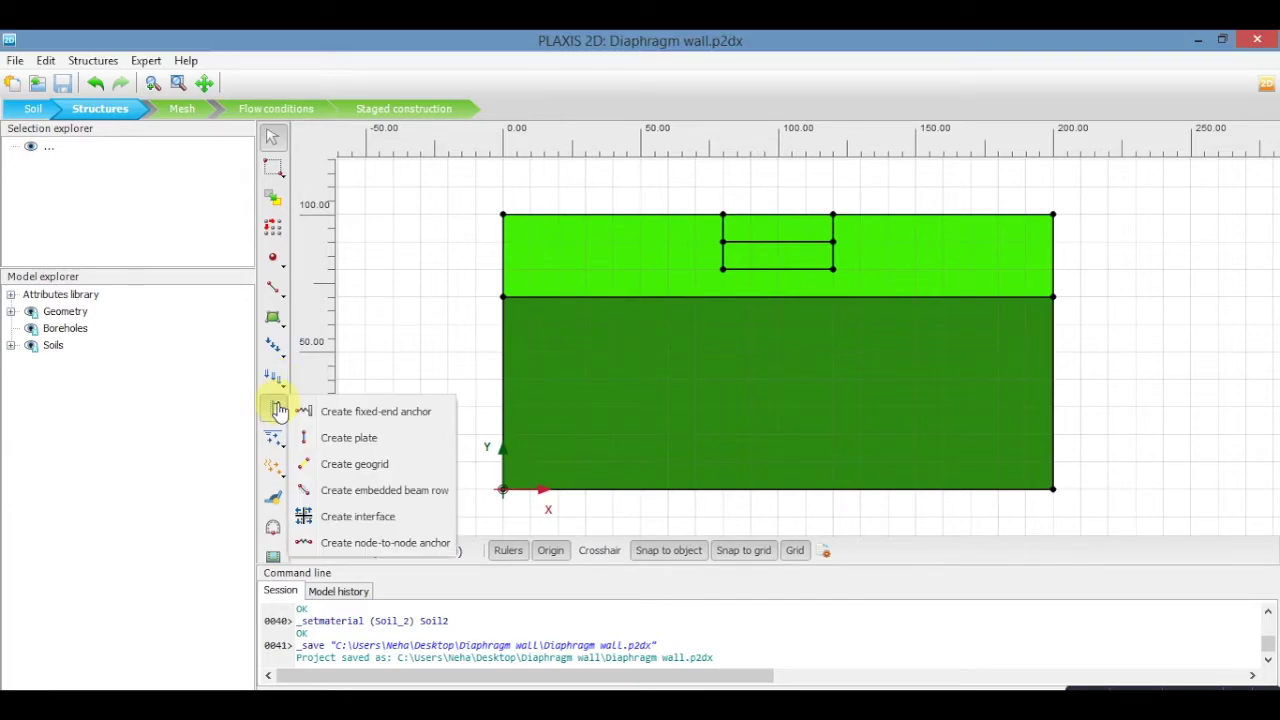
left_click(390, 440)
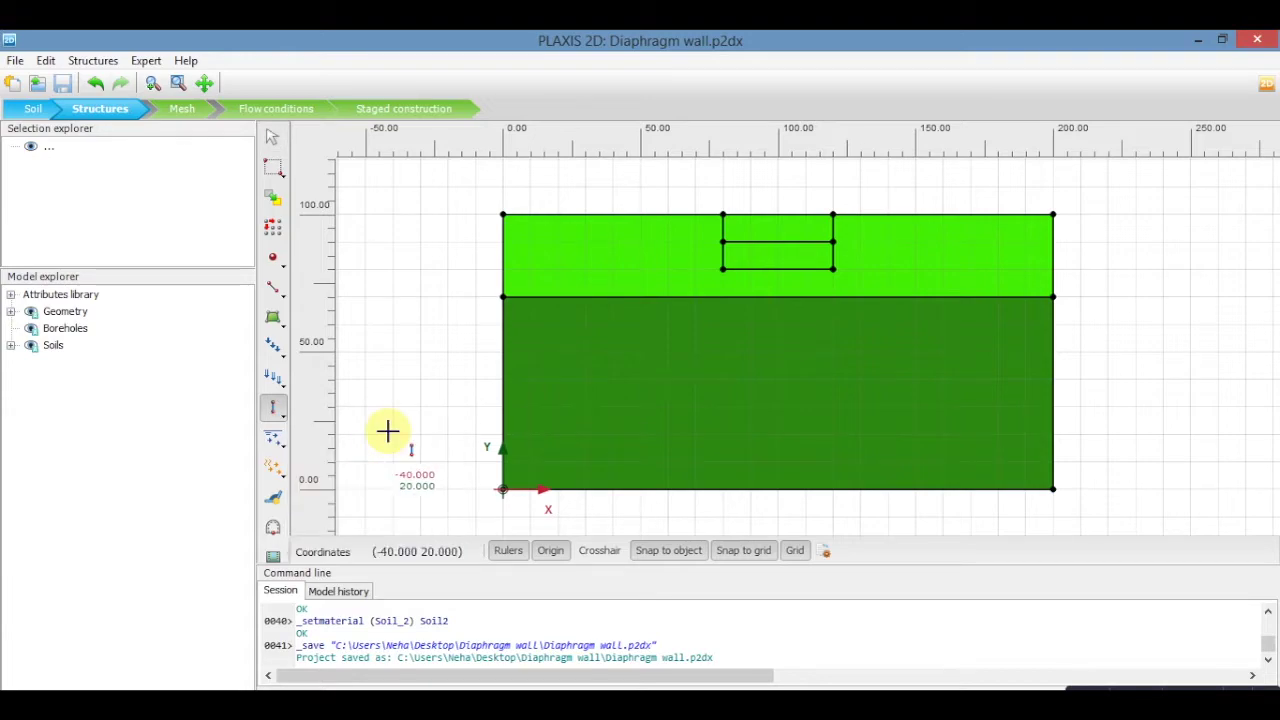
left_click(723, 208)
left_click(723, 379)
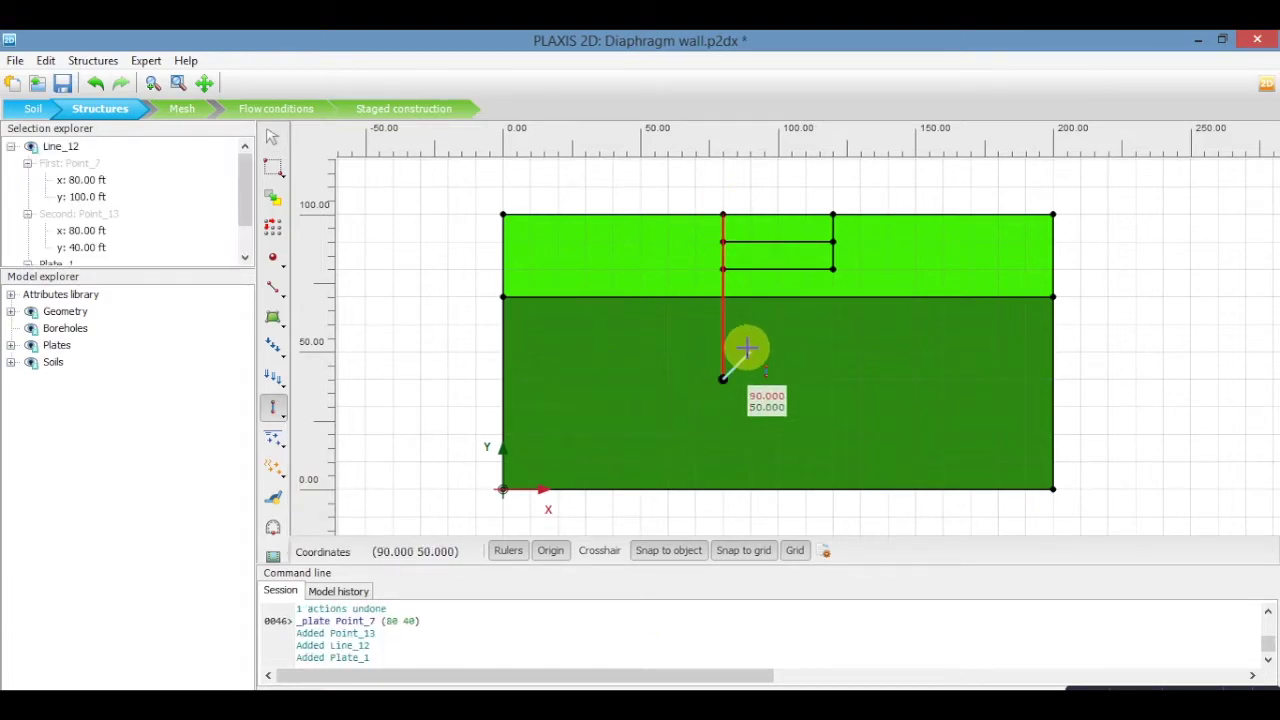
key("Escape")
left_click(833, 214)
left_click(833, 379)
key("Escape")
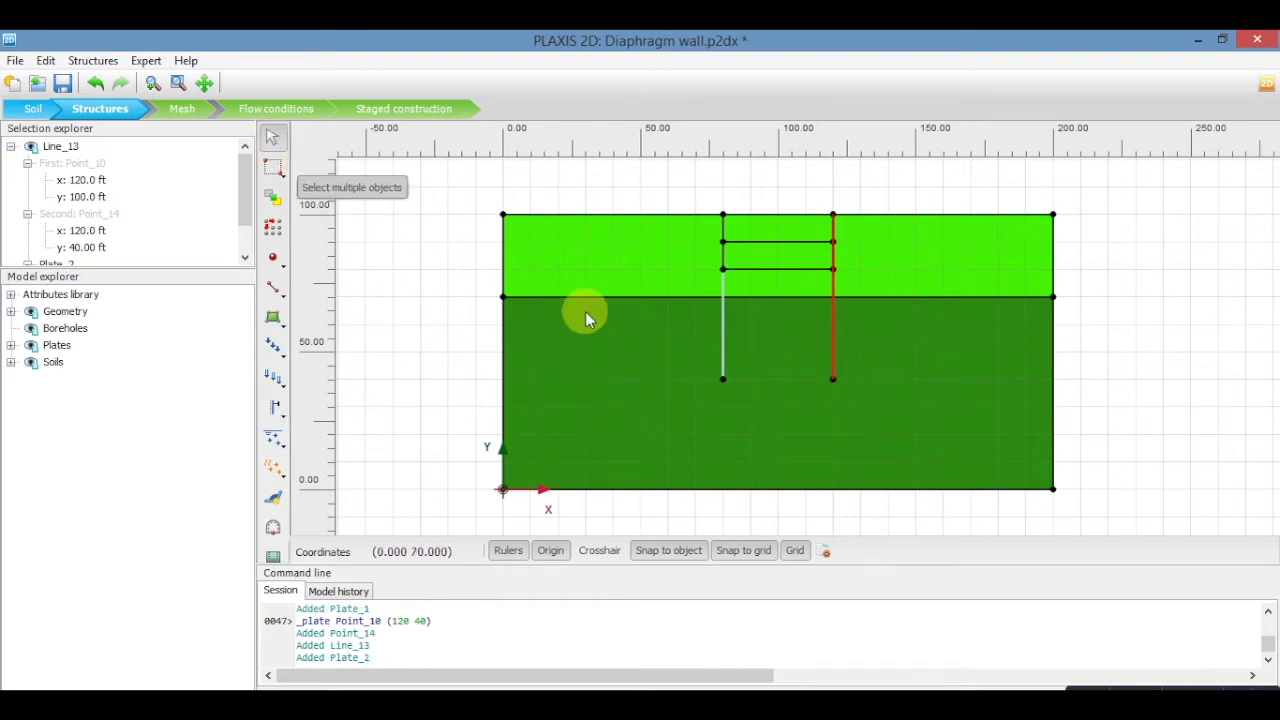
- Assign the DiaphragmWall material to the plates at x = 80 and x = 120
left_click(722, 345)
right_click(722, 343)
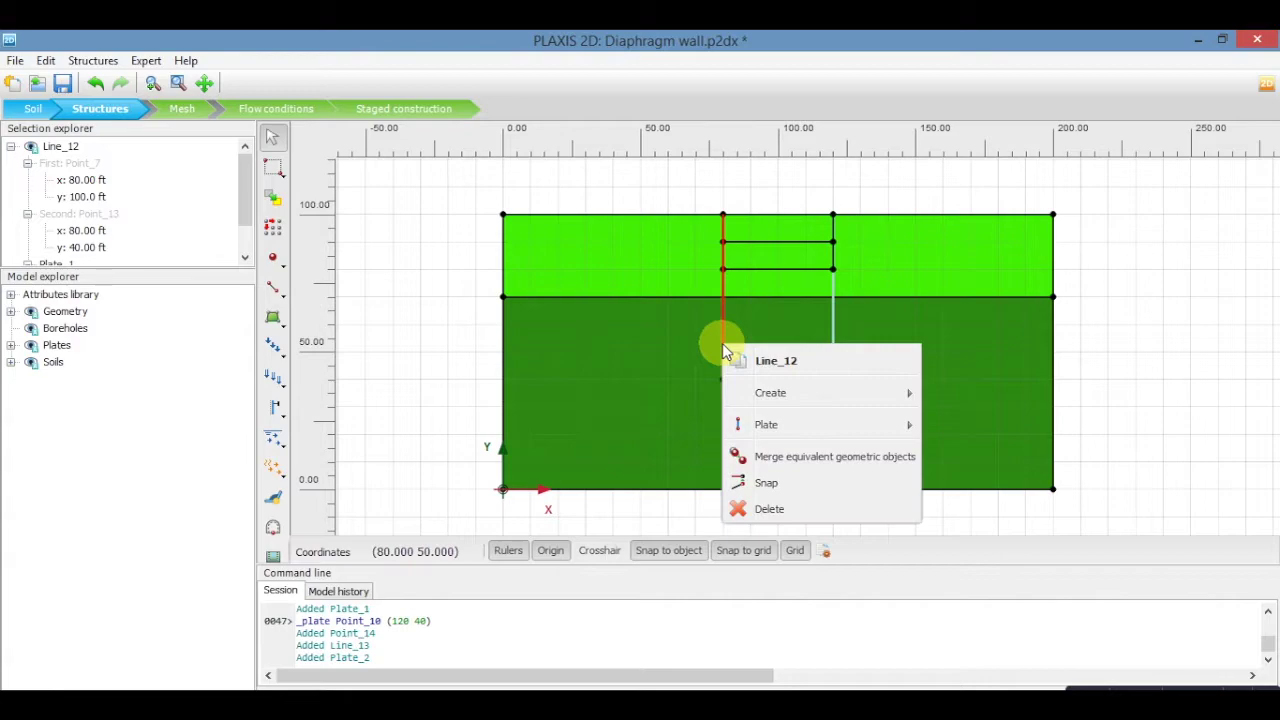
mouse_move(765, 405)
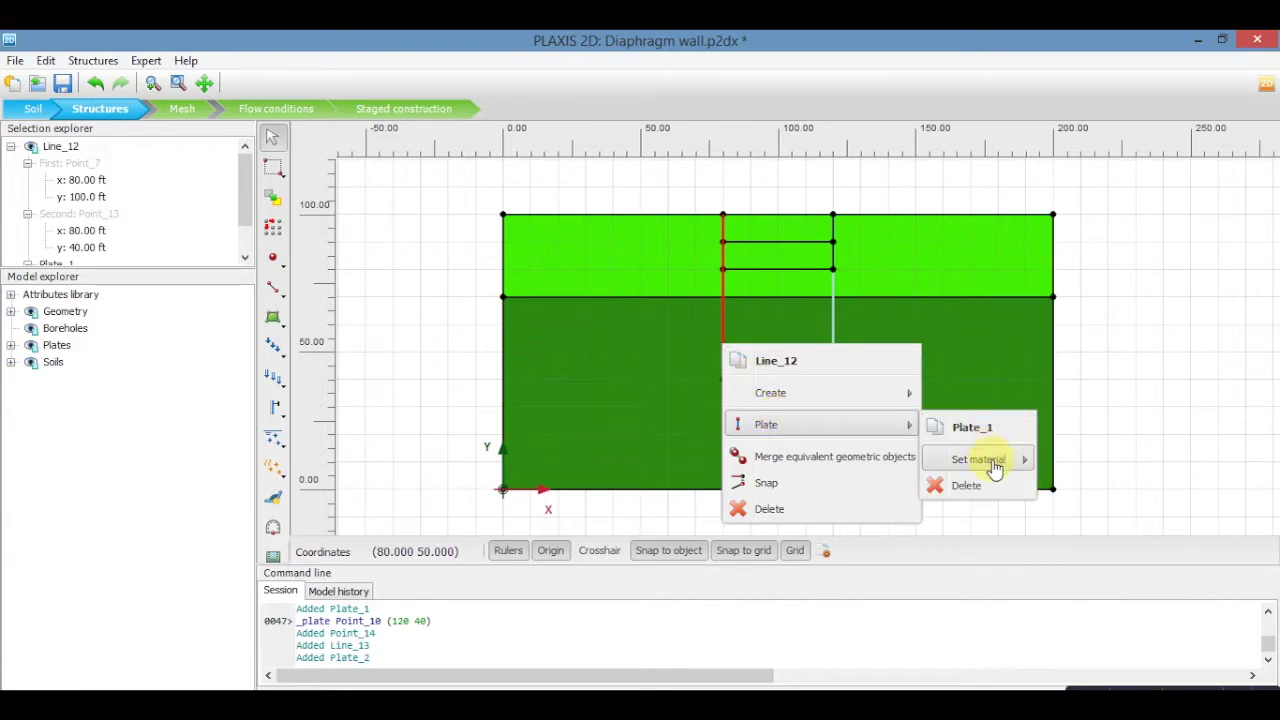
mouse_move(1000, 459)
left_click(1072, 464)
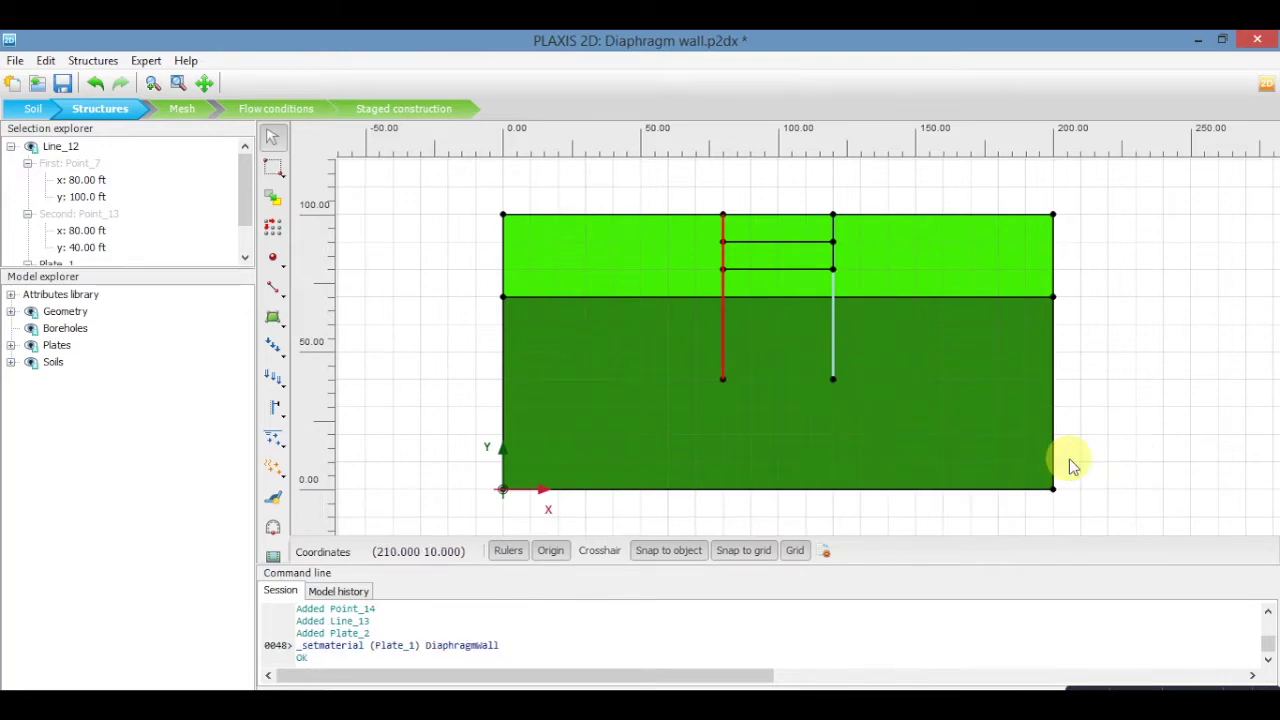
left_click(836, 351)
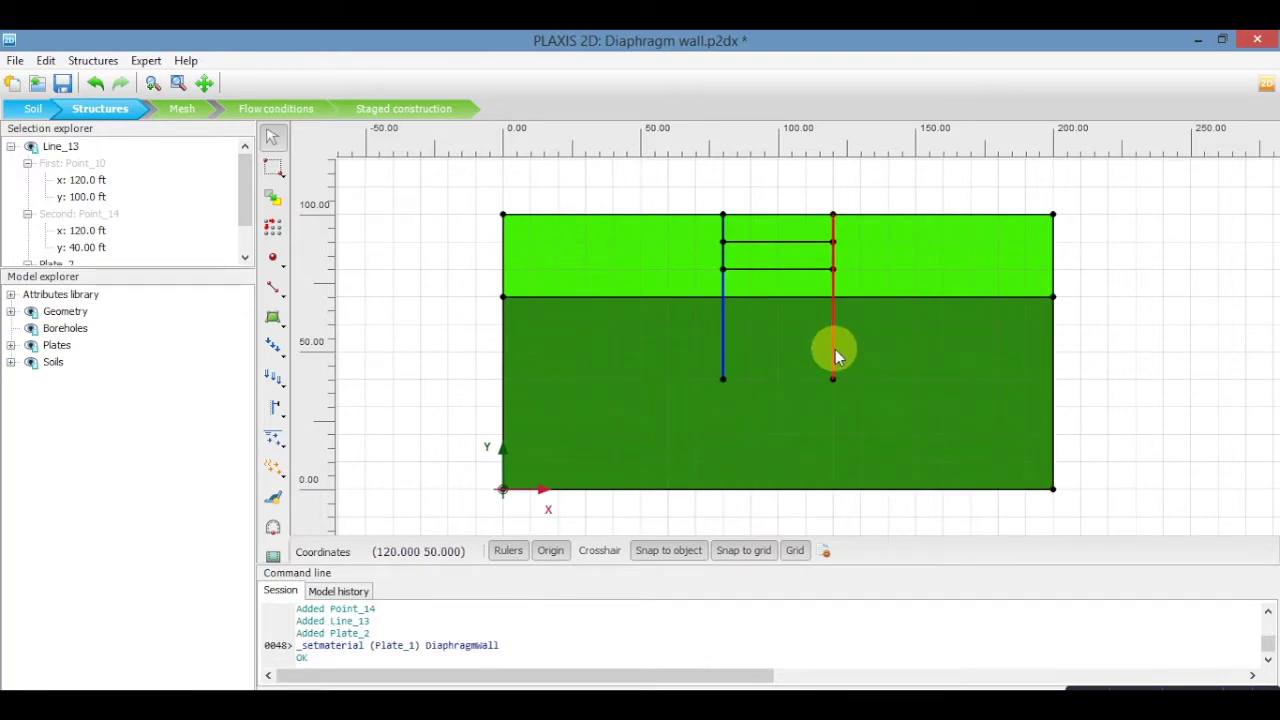
right_click(836, 351)
mouse_move(952, 436)
mouse_move(1097, 466)
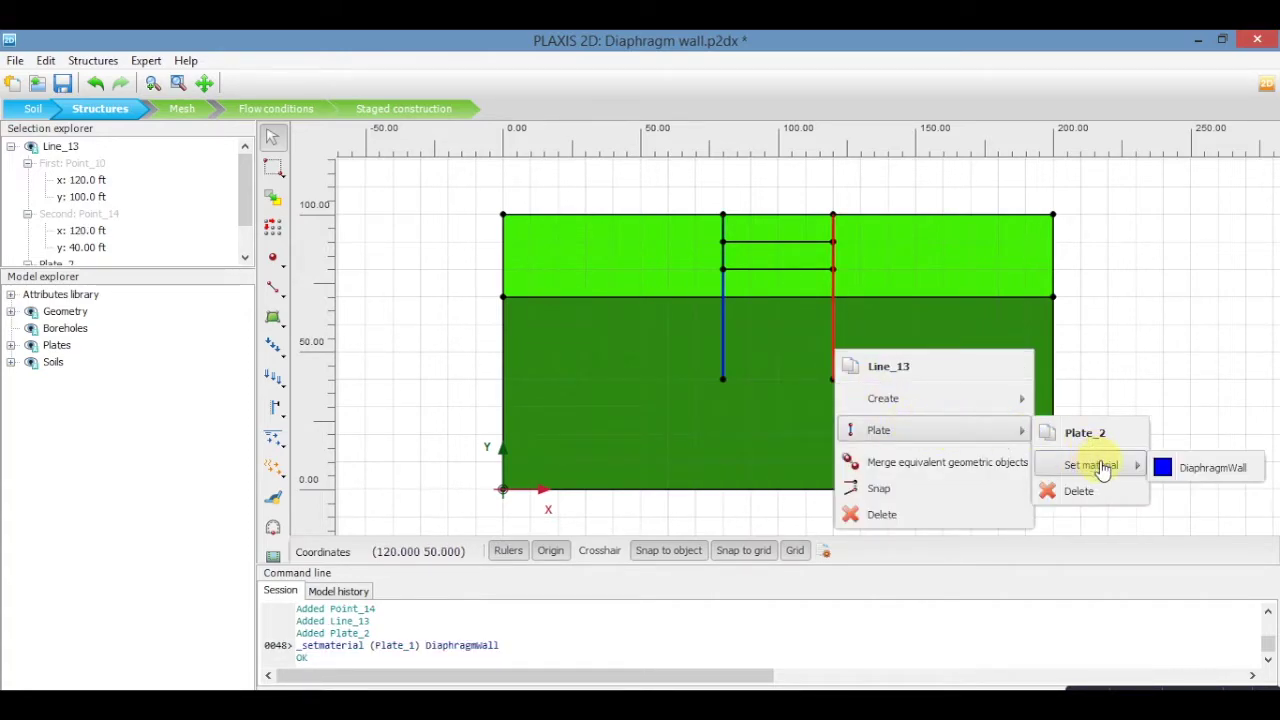
left_click(1179, 470)
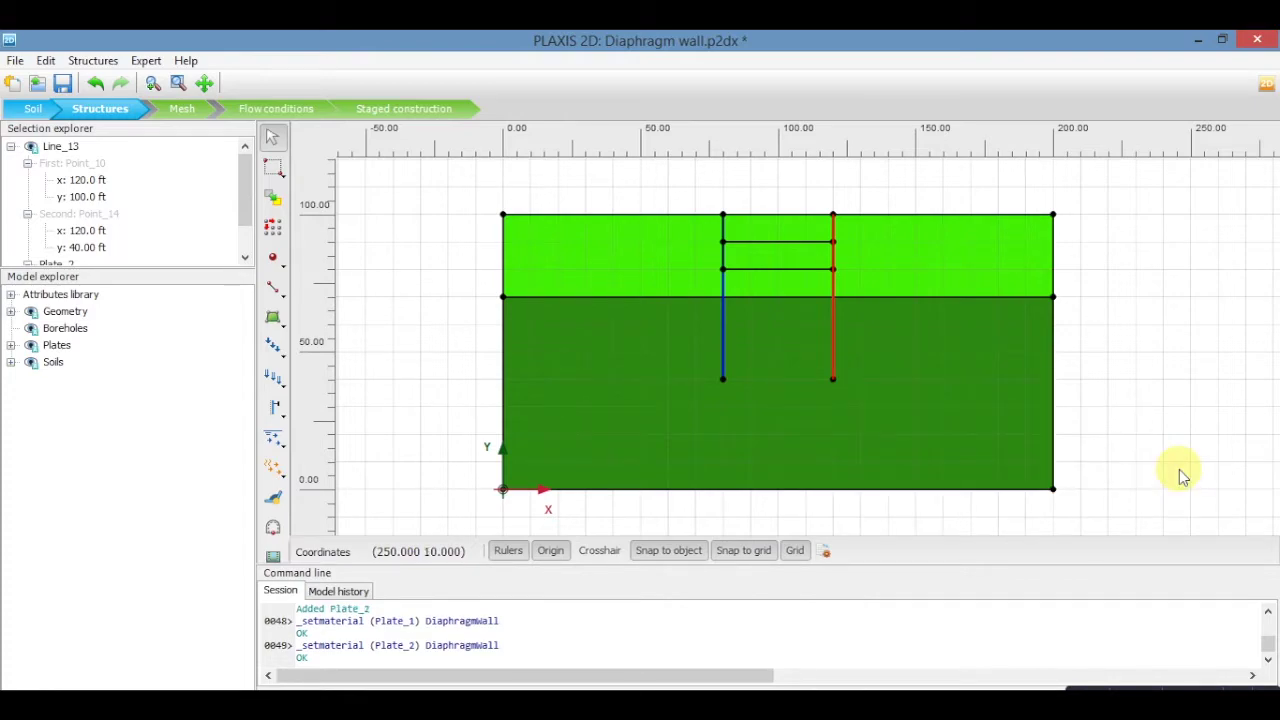
- Create a positive and a negative interface along the wall at x = 120
right_click(833, 360)
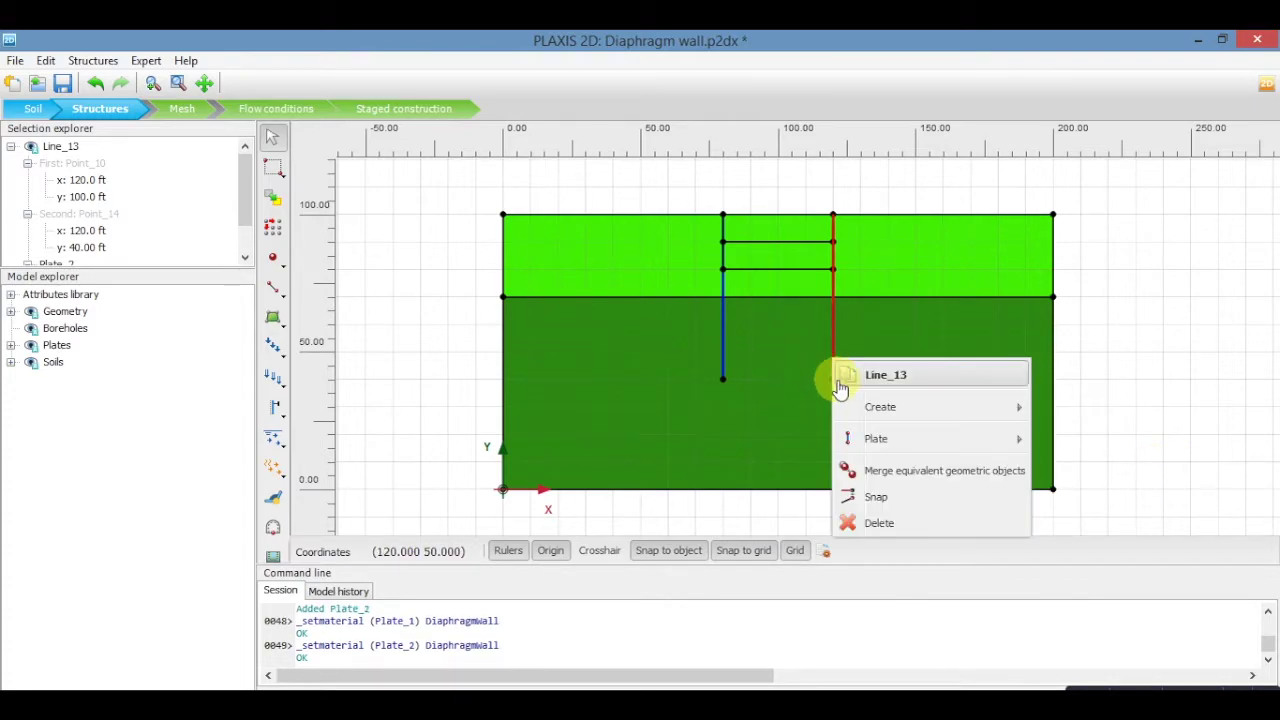
mouse_move(852, 406)
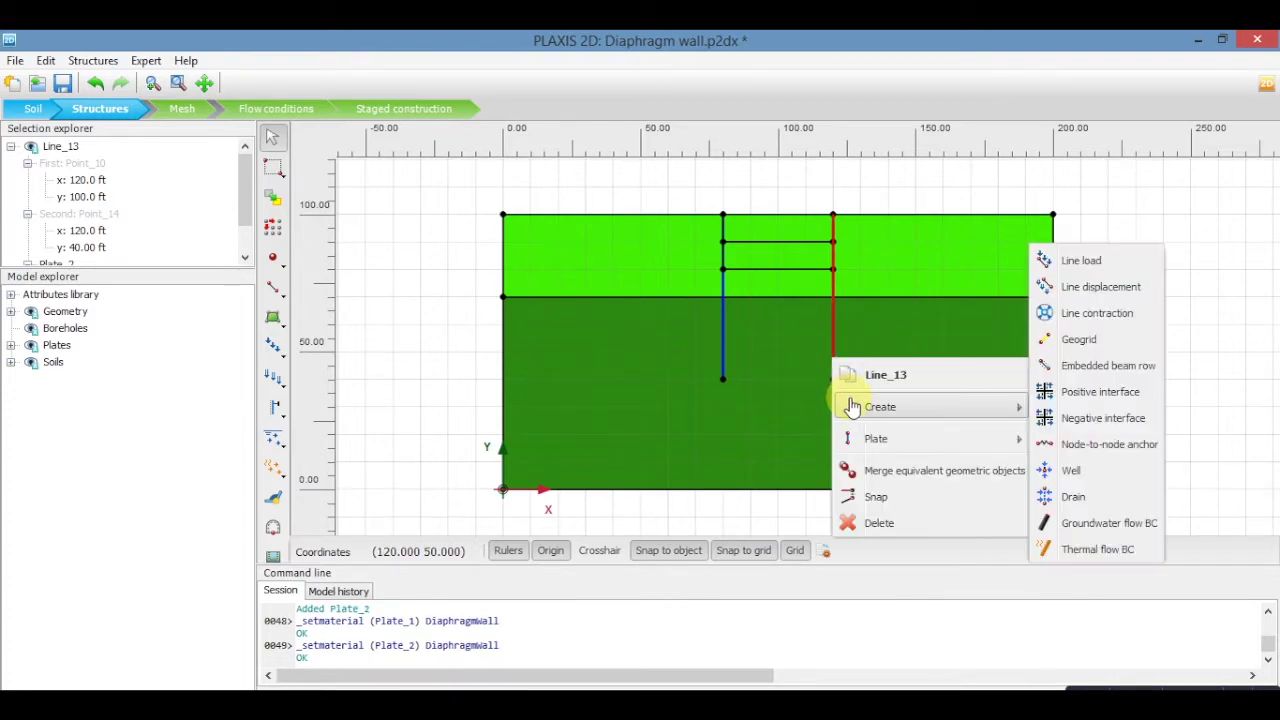
left_click(1081, 398)
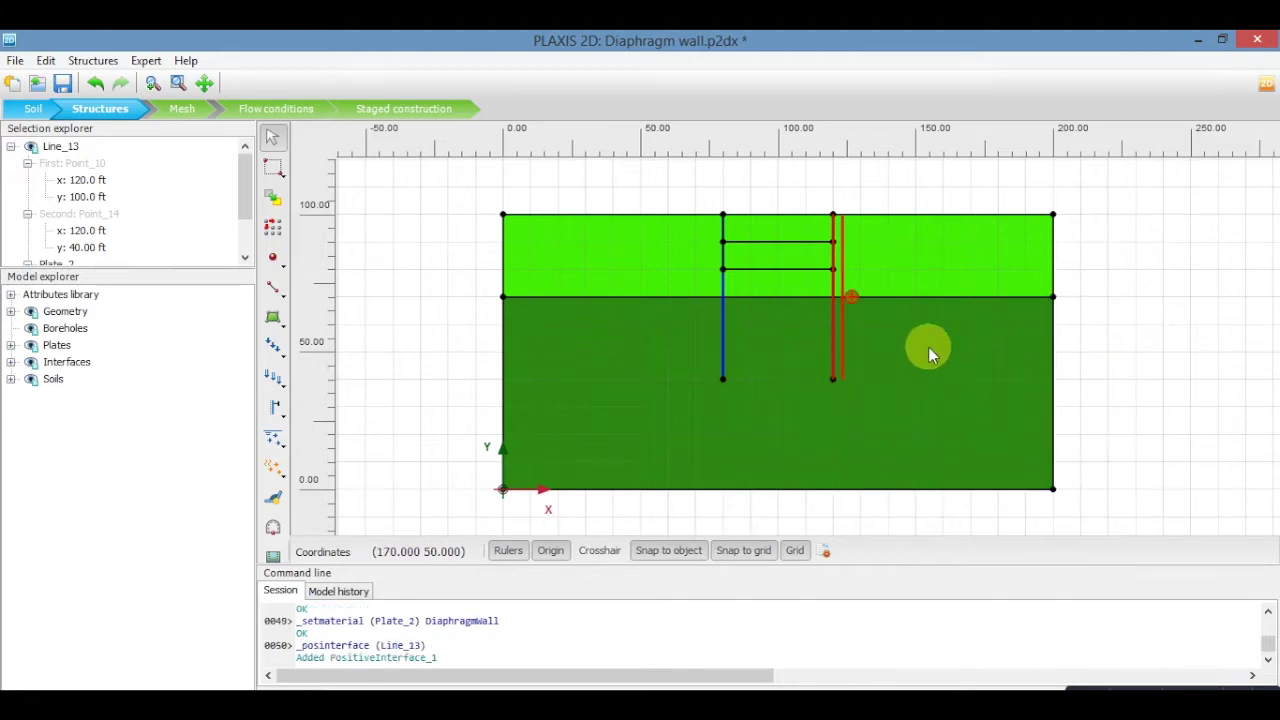
right_click(838, 348)
mouse_move(914, 400)
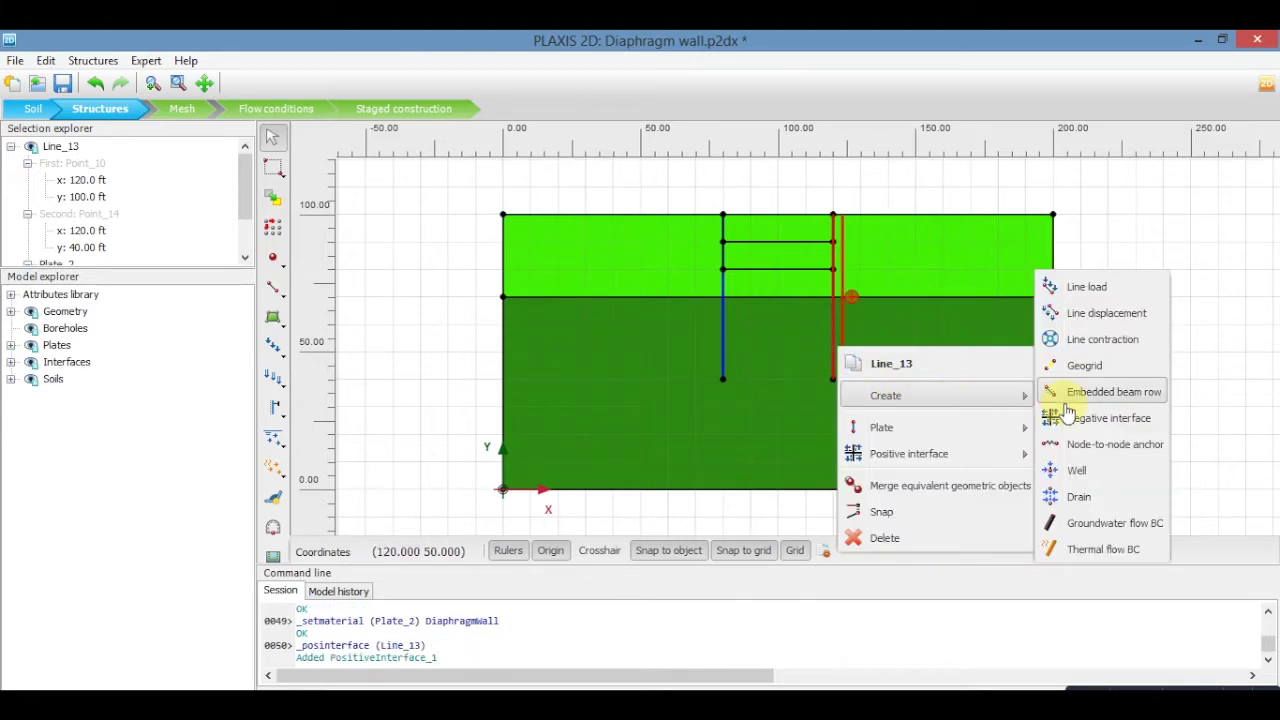
left_click(1088, 424)
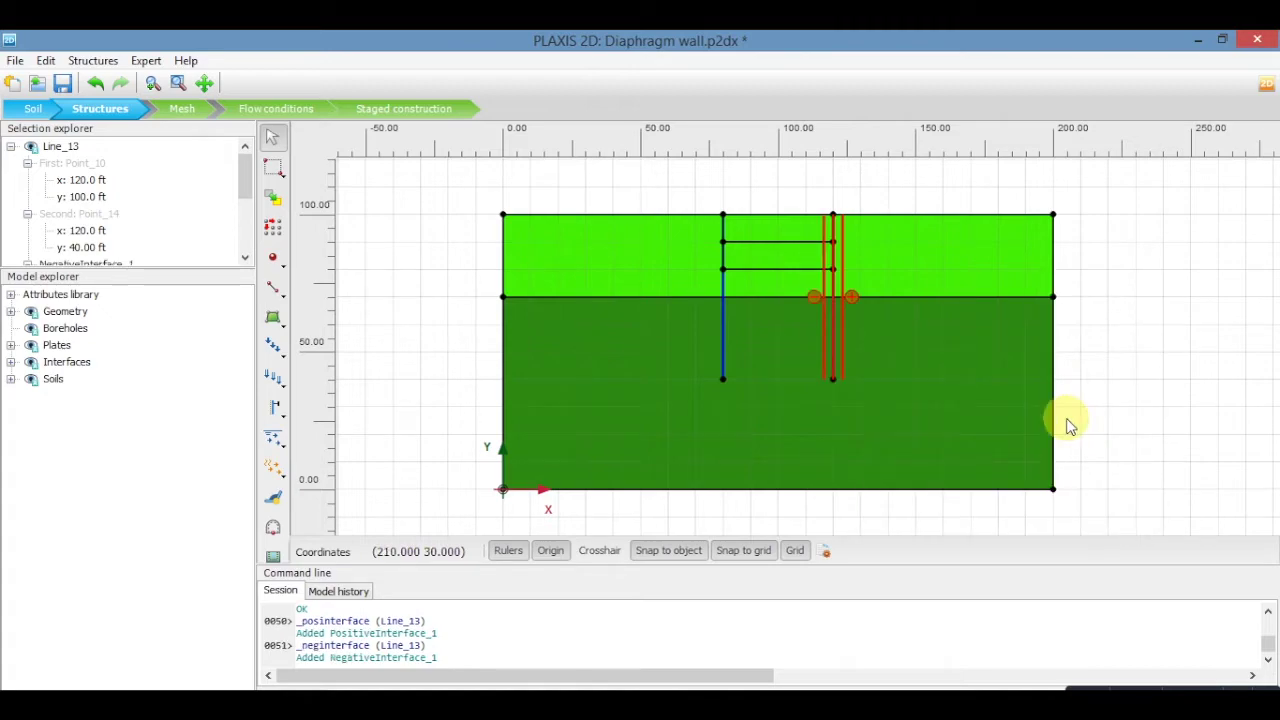
- Create a positive and a negative interface along the wall at x = 80
right_click(722, 350)
mouse_move(866, 398)
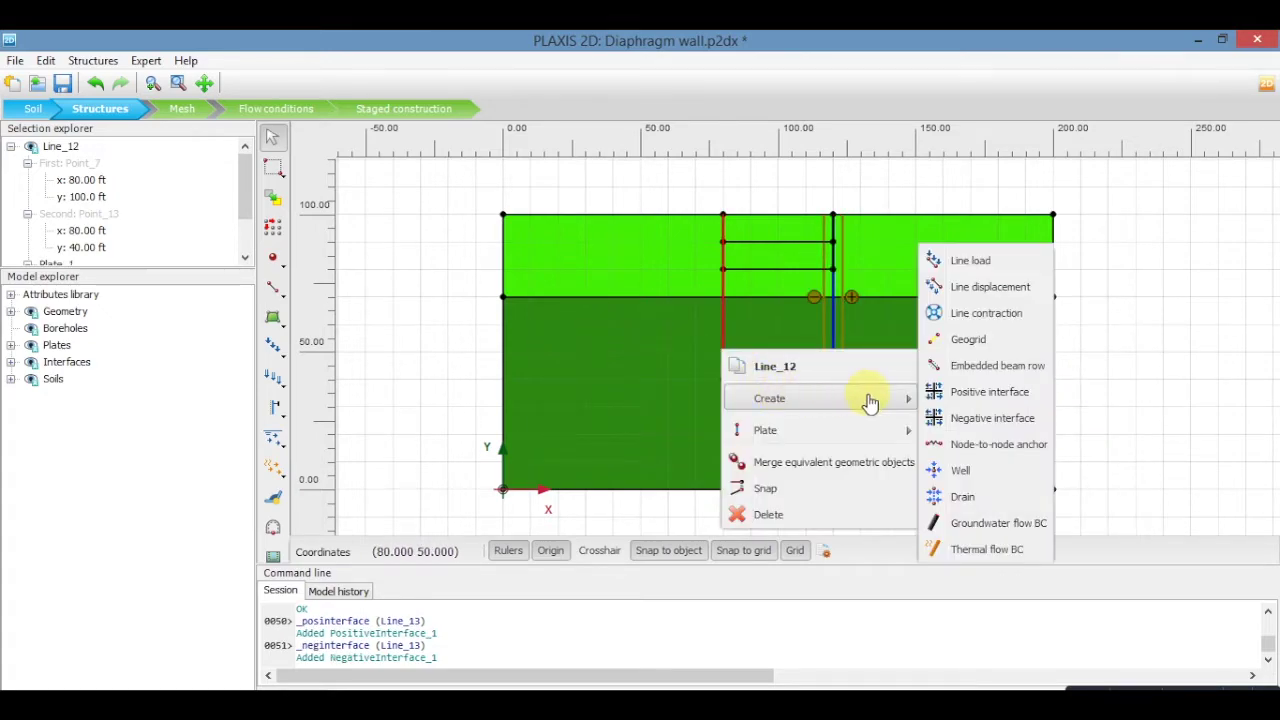
left_click(972, 396)
right_click(724, 347)
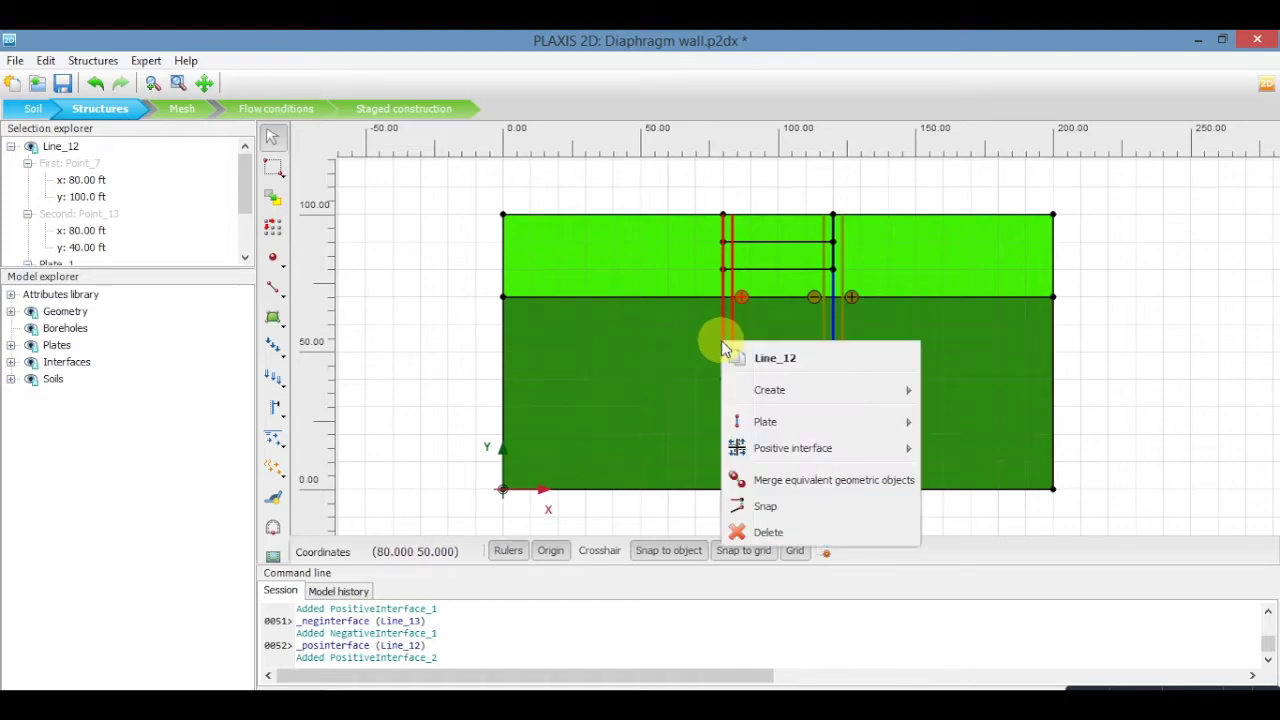
mouse_move(780, 390)
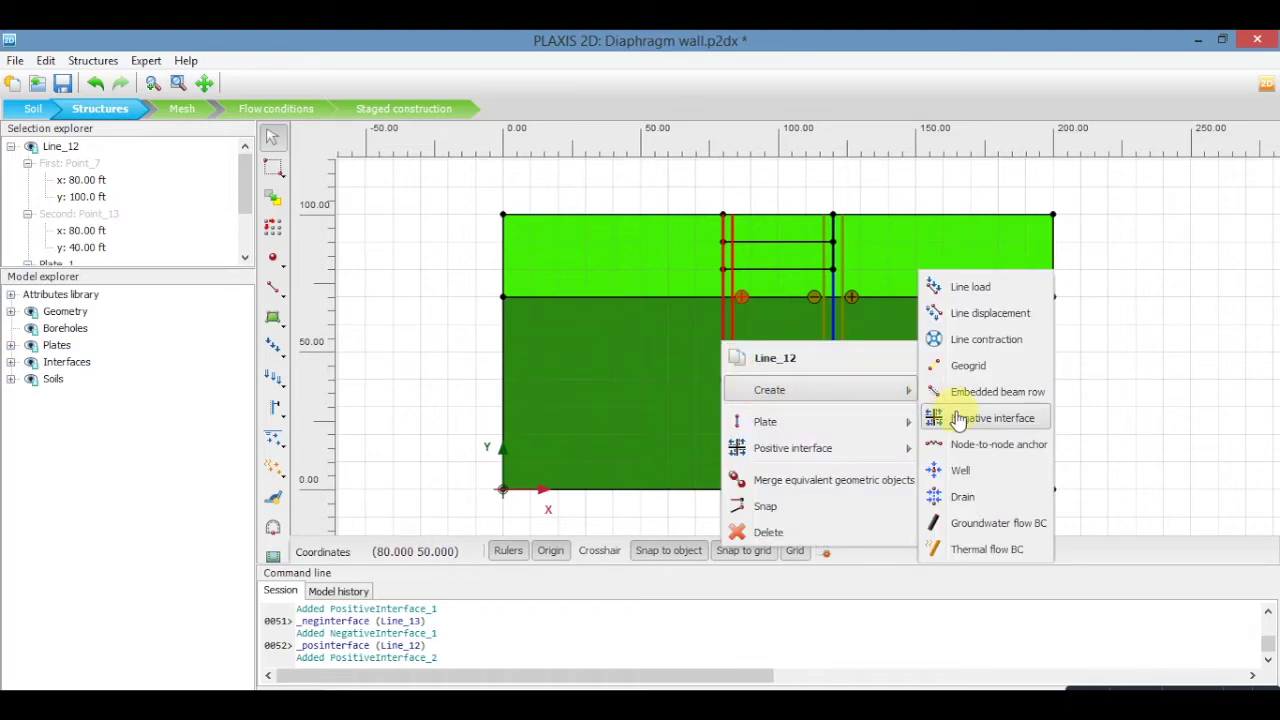
left_click(958, 420)
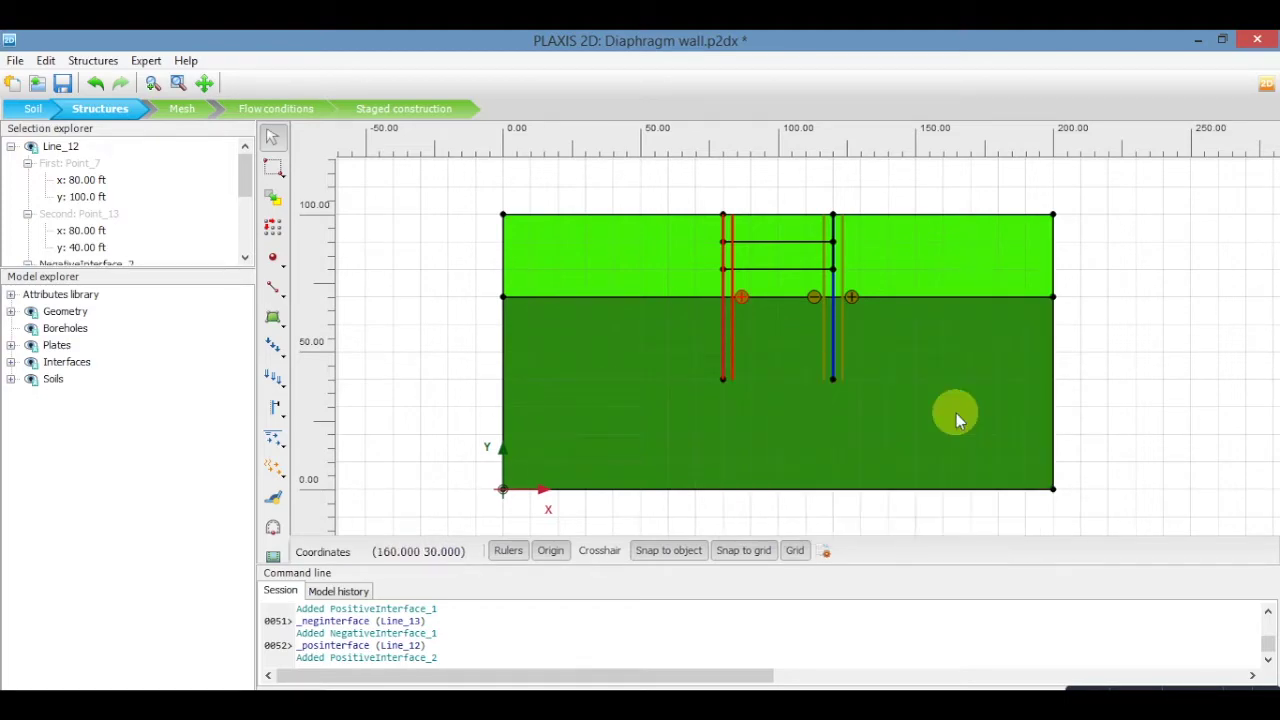
- Assign the Soil1 material to the positive and negative interfaces of the wall at x = 120
right_click(833, 342)
mouse_move(932, 446)
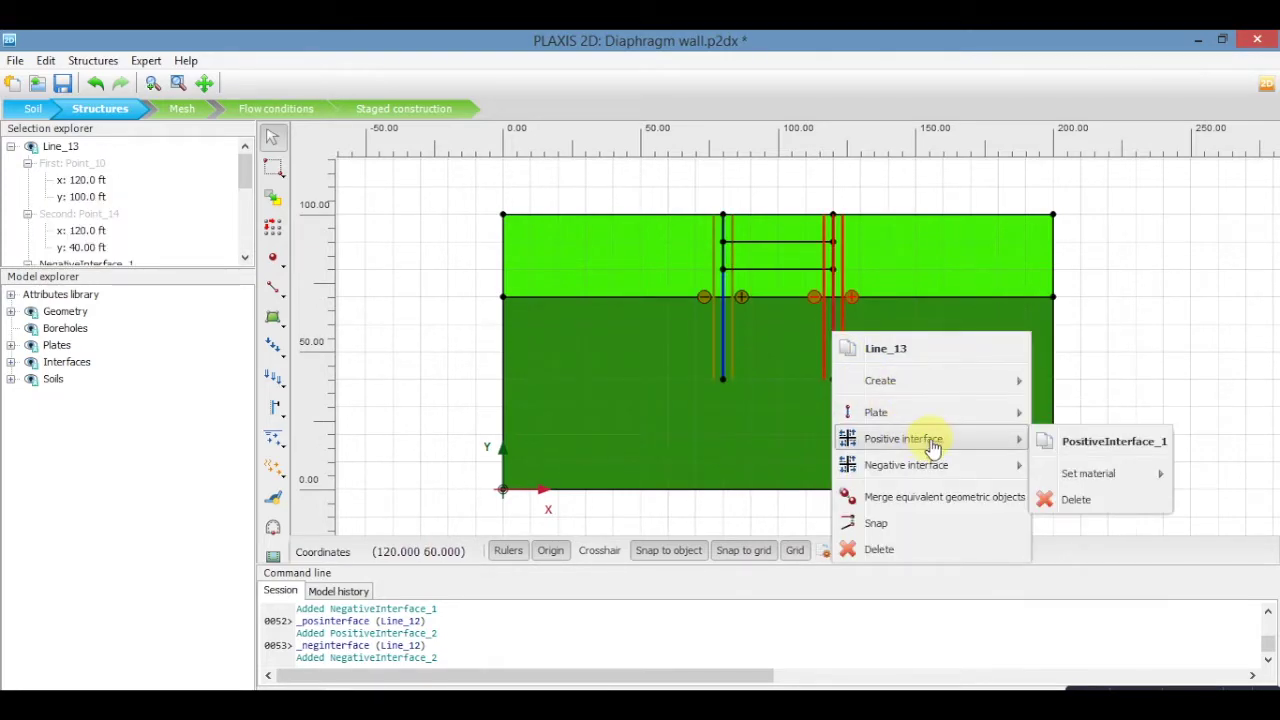
mouse_move(1110, 476)
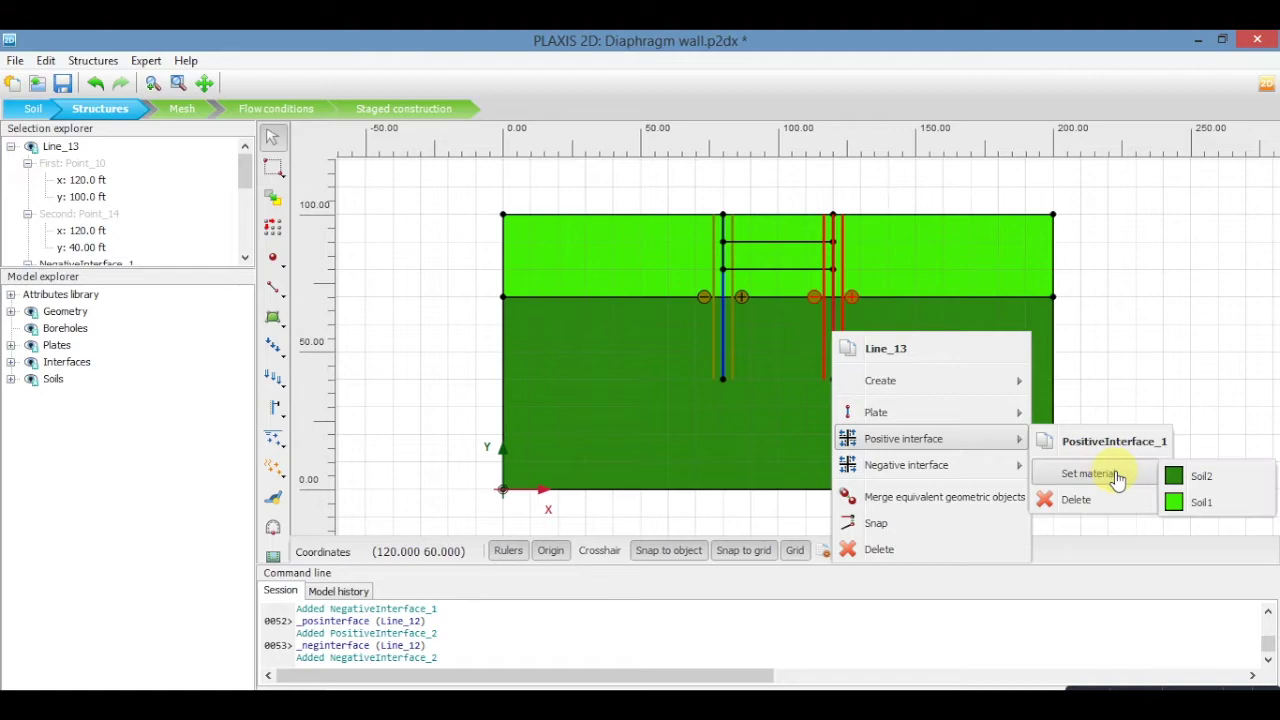
left_click(1200, 503)
right_click(835, 336)
mouse_move(945, 466)
mouse_move(1090, 499)
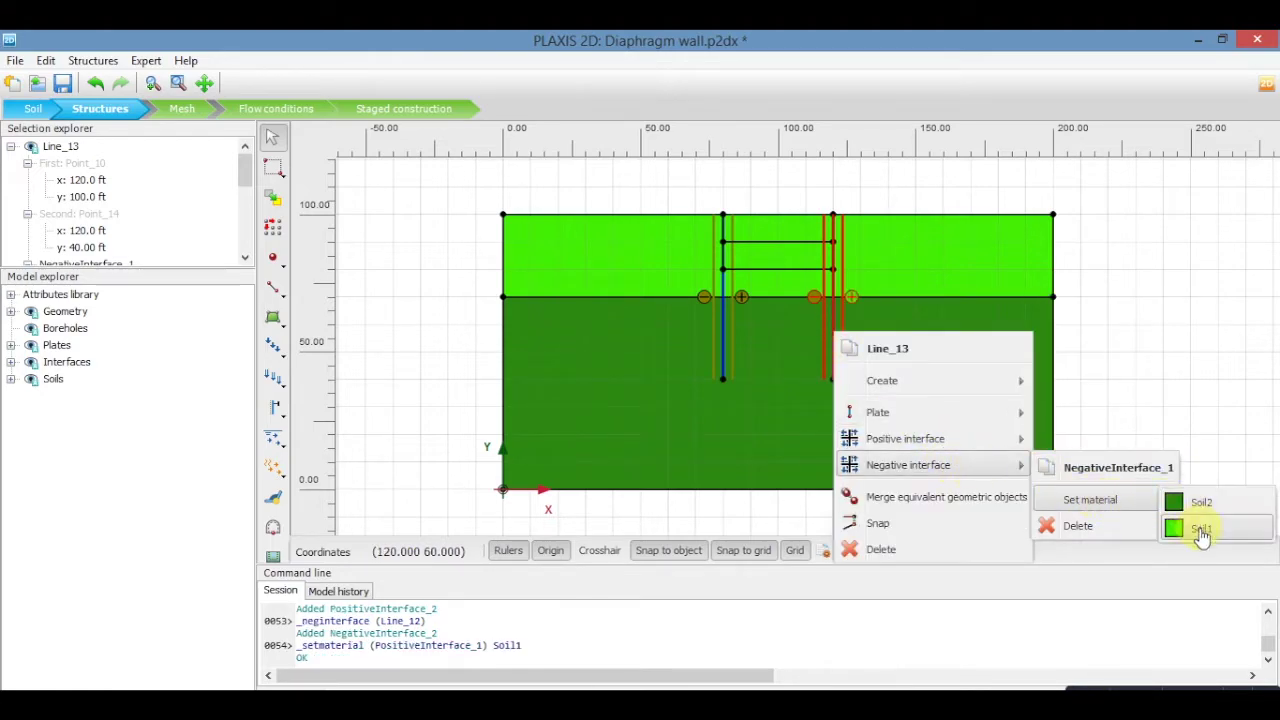
left_click(1200, 529)
- Assign the Soil1 material to the positive and negative interfaces of the wall at x = 80, and save the project
right_click(720, 334)
mouse_move(850, 437)
mouse_move(985, 473)
left_click(1110, 503)
right_click(720, 336)
mouse_move(850, 465)
mouse_move(990, 499)
left_click(1106, 529)
left_click(62, 83)
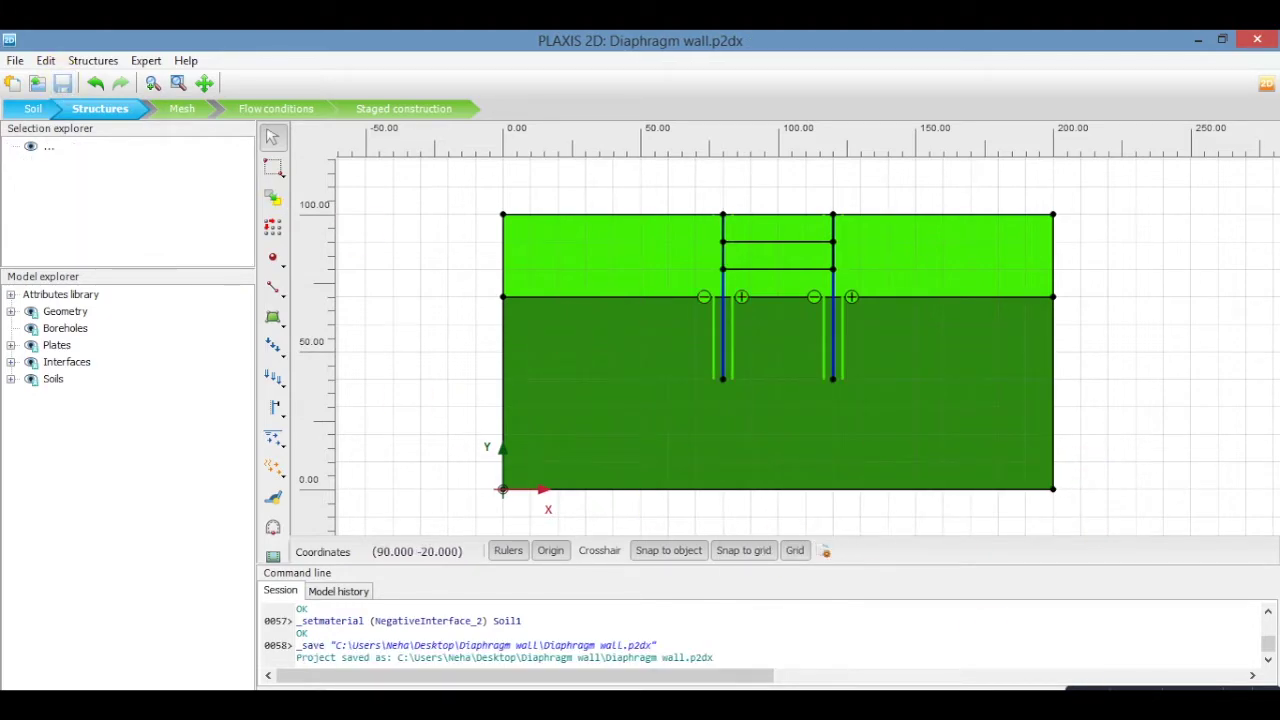
- Create two points on the ground surface at (30, 100) and (50, 100)
left_click(276, 262)
left_click(305, 258)
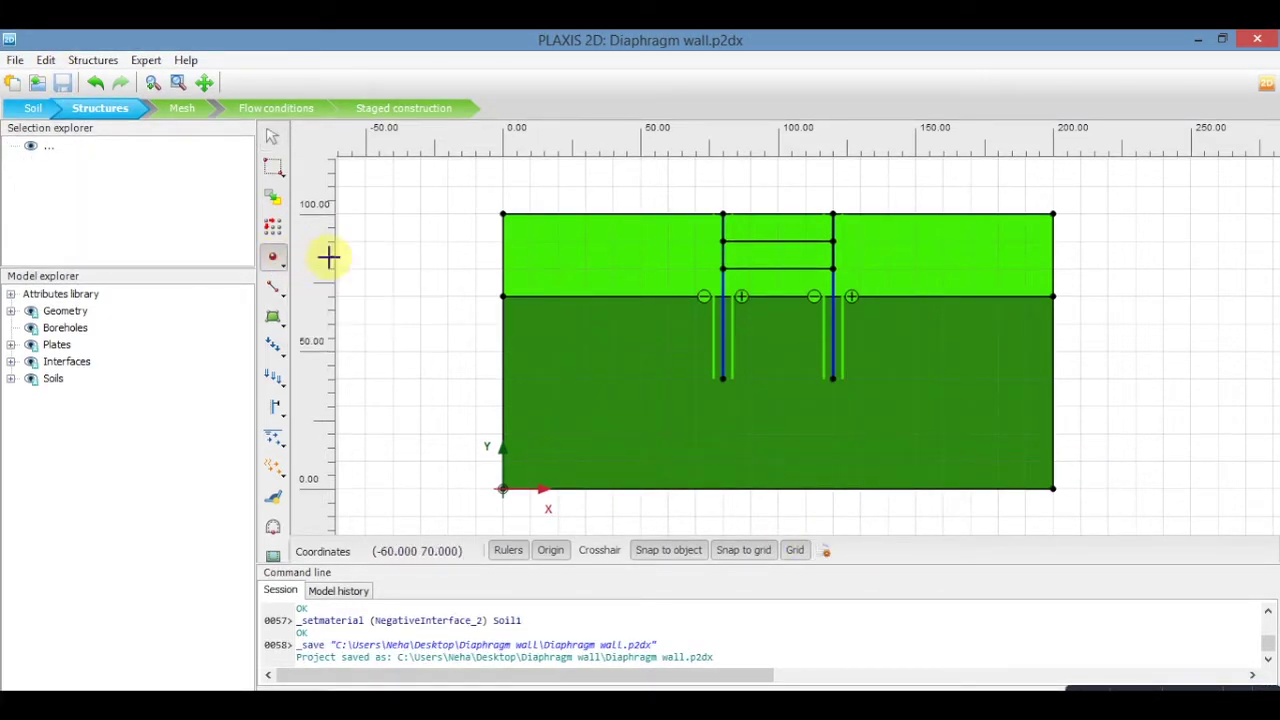
left_click(592, 214)
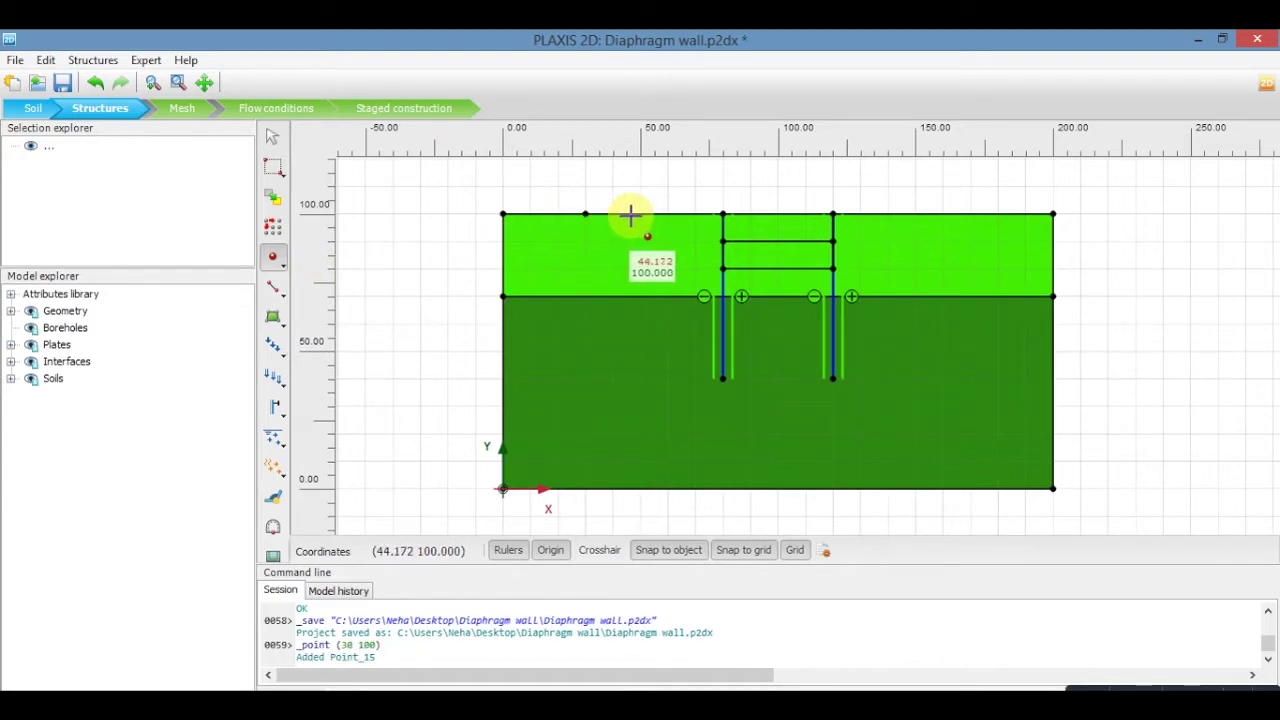
left_click(640, 213)
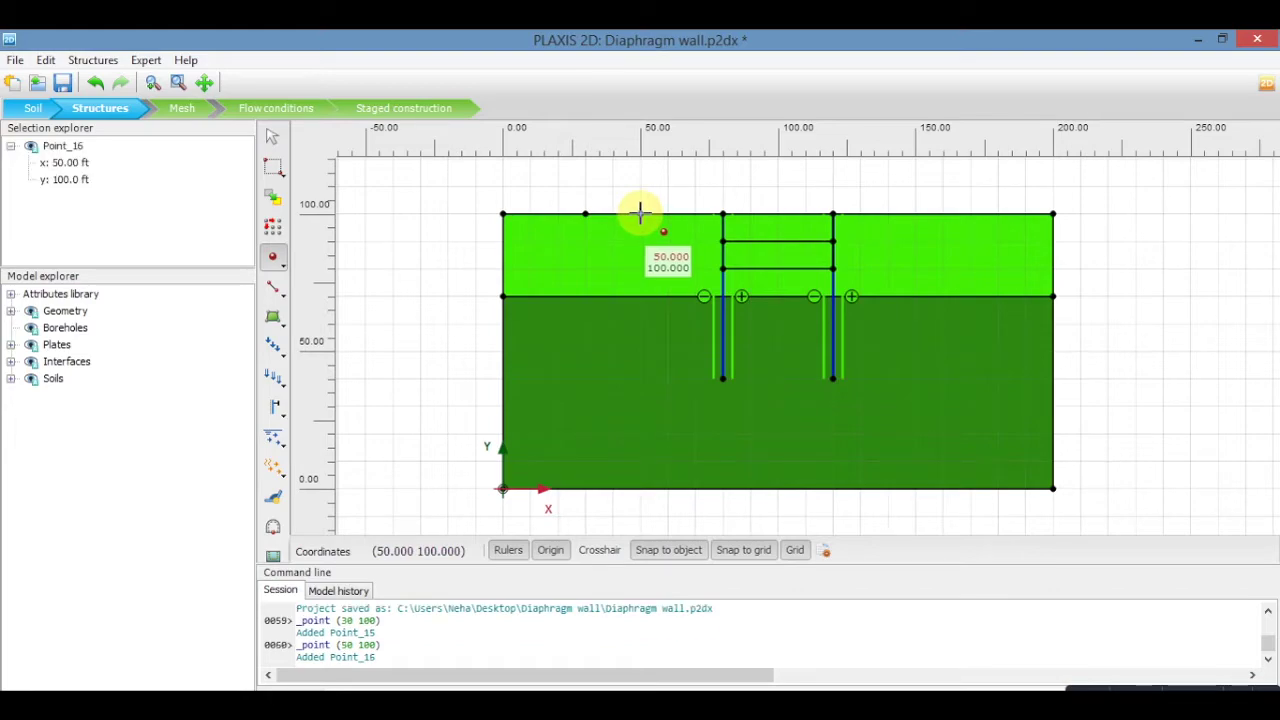
left_click(274, 143)
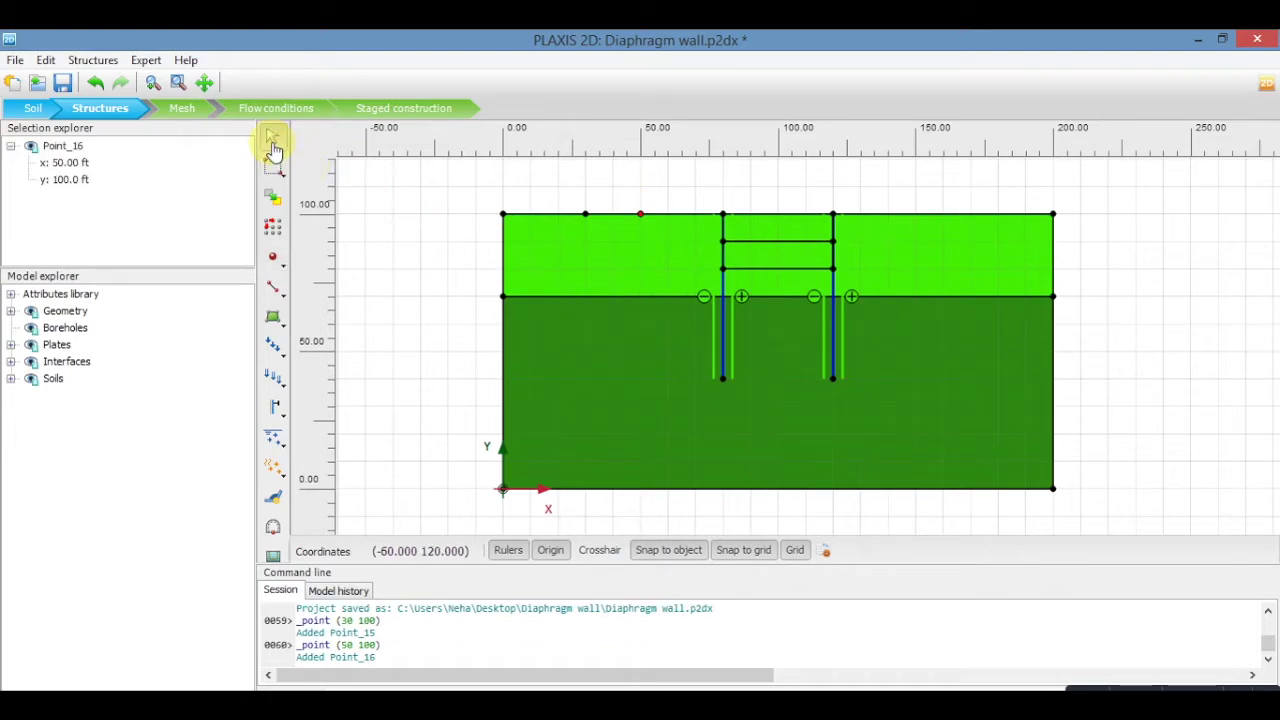
- Create a line load on the ground surface from (50, 100) to (30, 100)
left_click(274, 352)
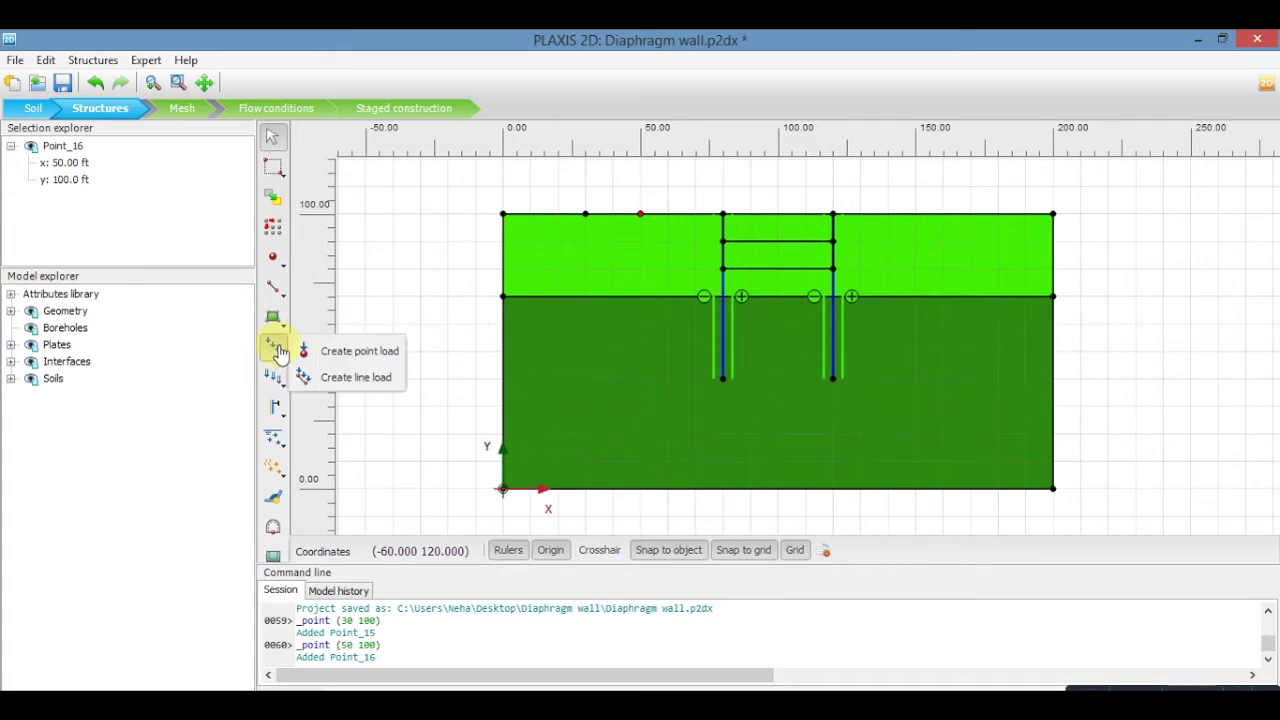
left_click(356, 377)
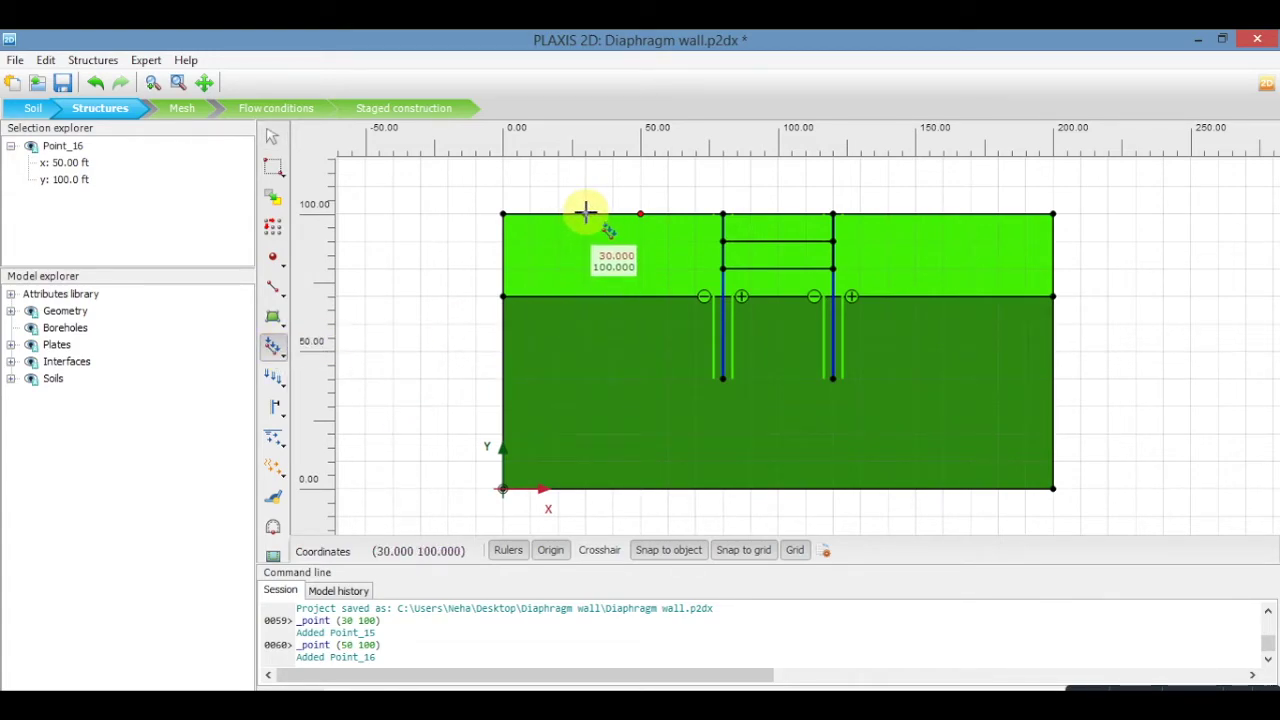
left_click(640, 212)
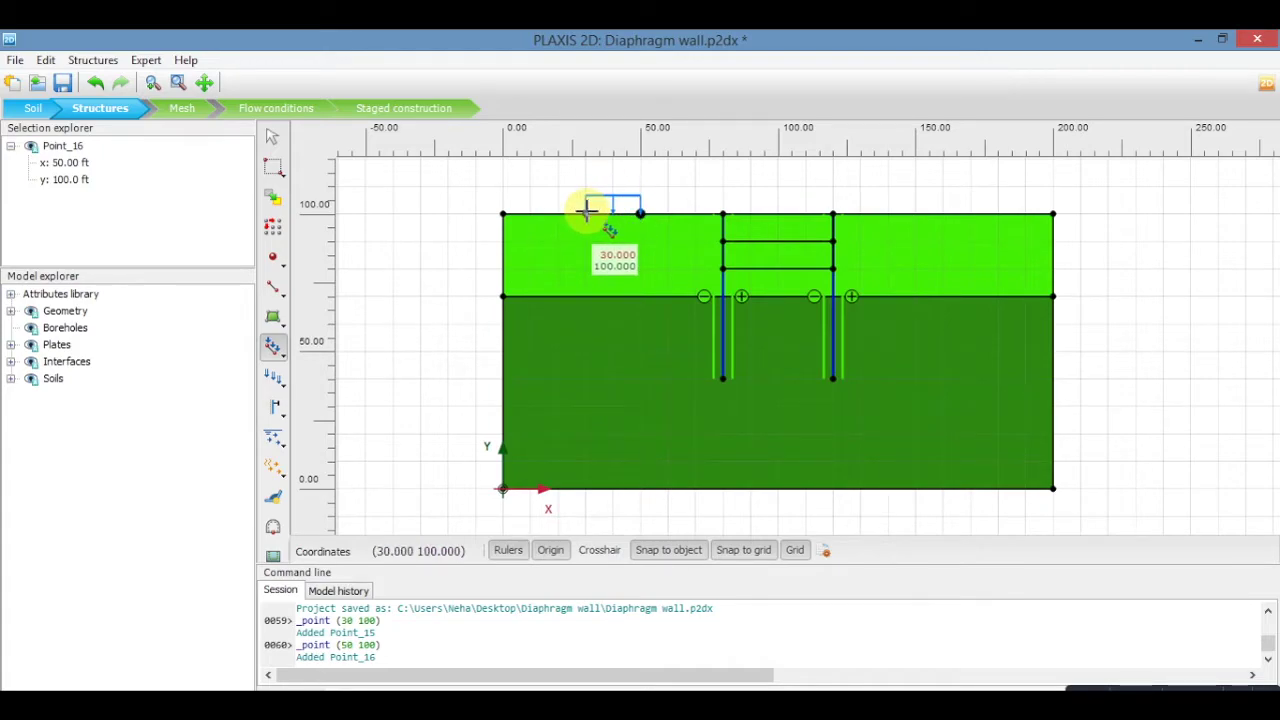
left_click(588, 210)
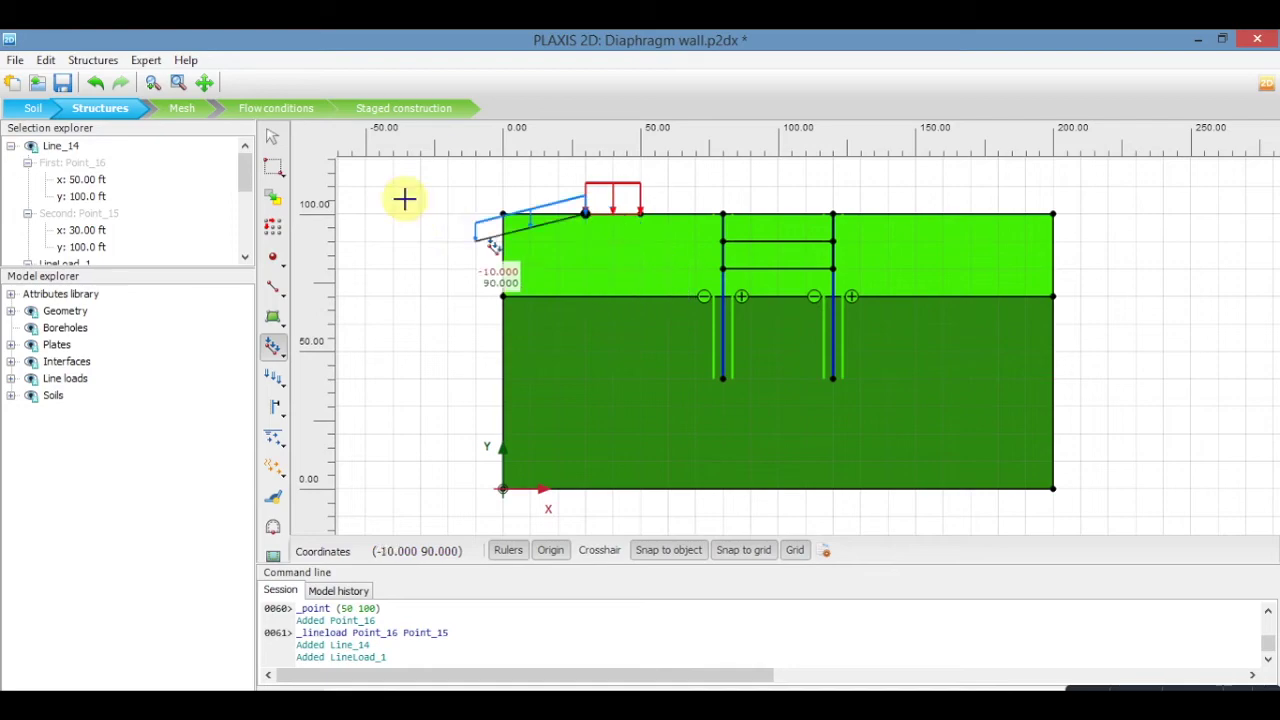
right_click(502, 192)
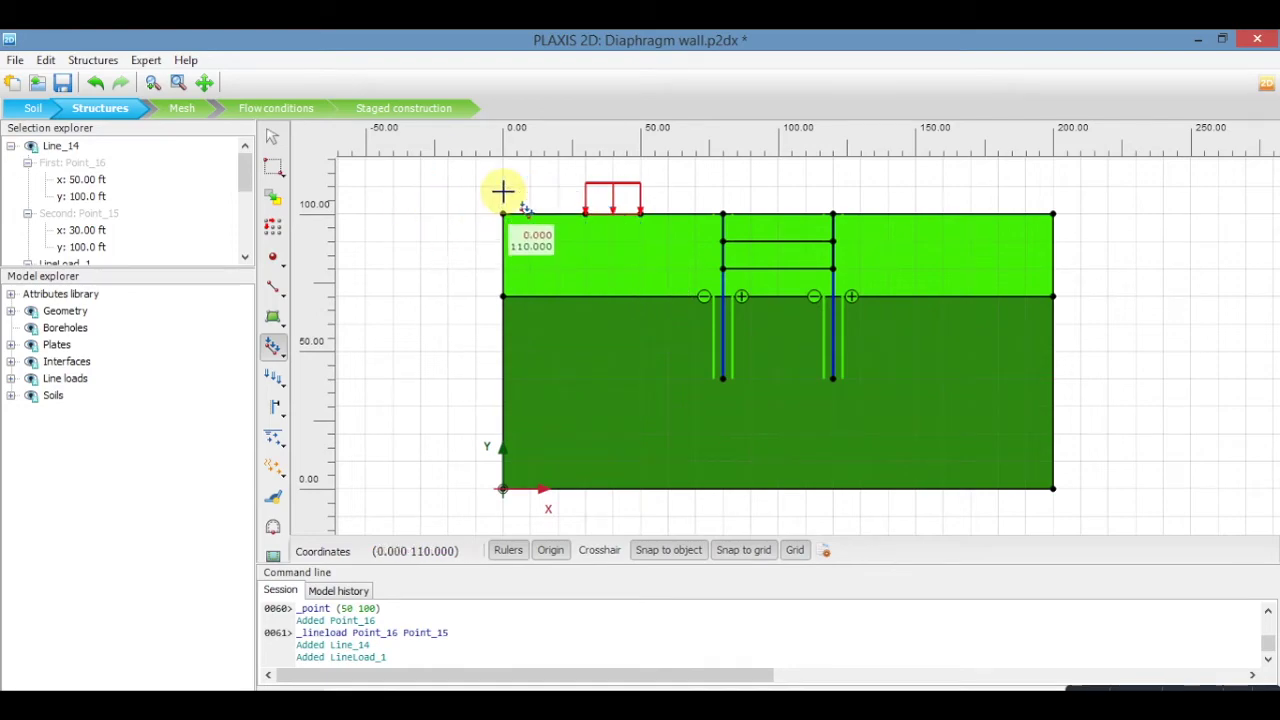
left_click(276, 142)
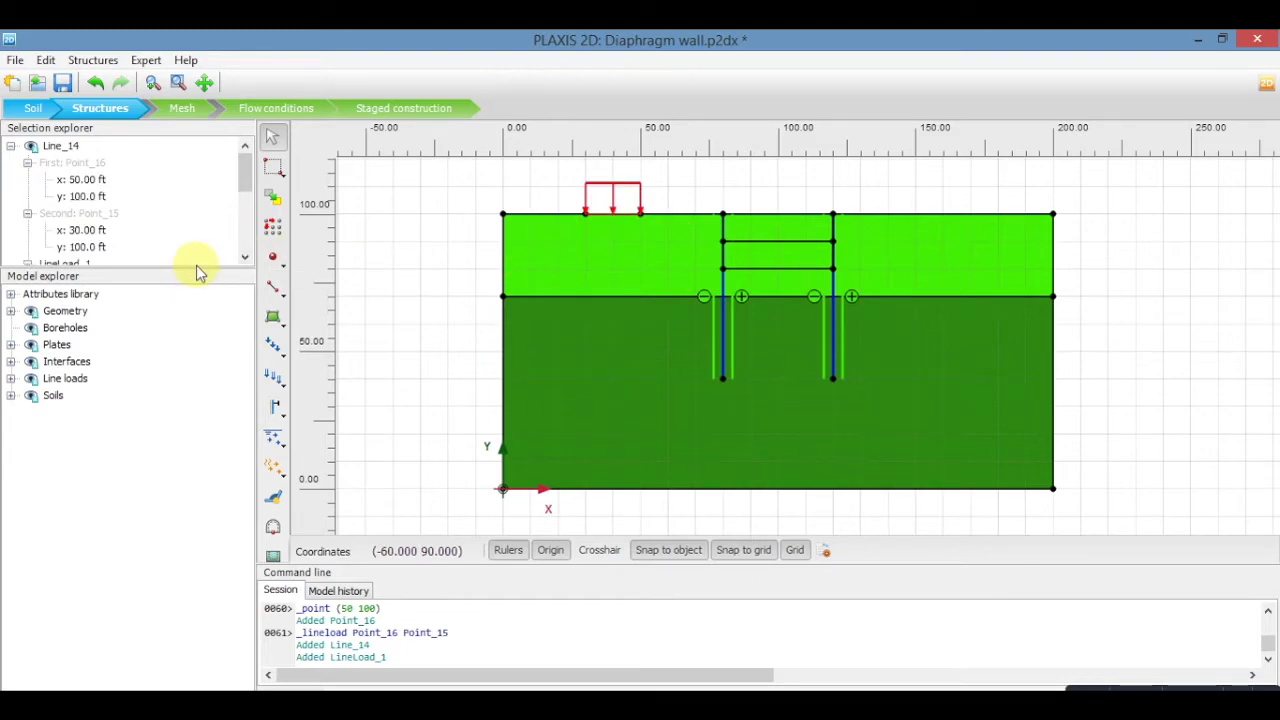
- Set the line load's vertical component q_y,start,ref to -250 lbf/ft/ft and save the project
left_click(10, 379)
left_click(27, 396)
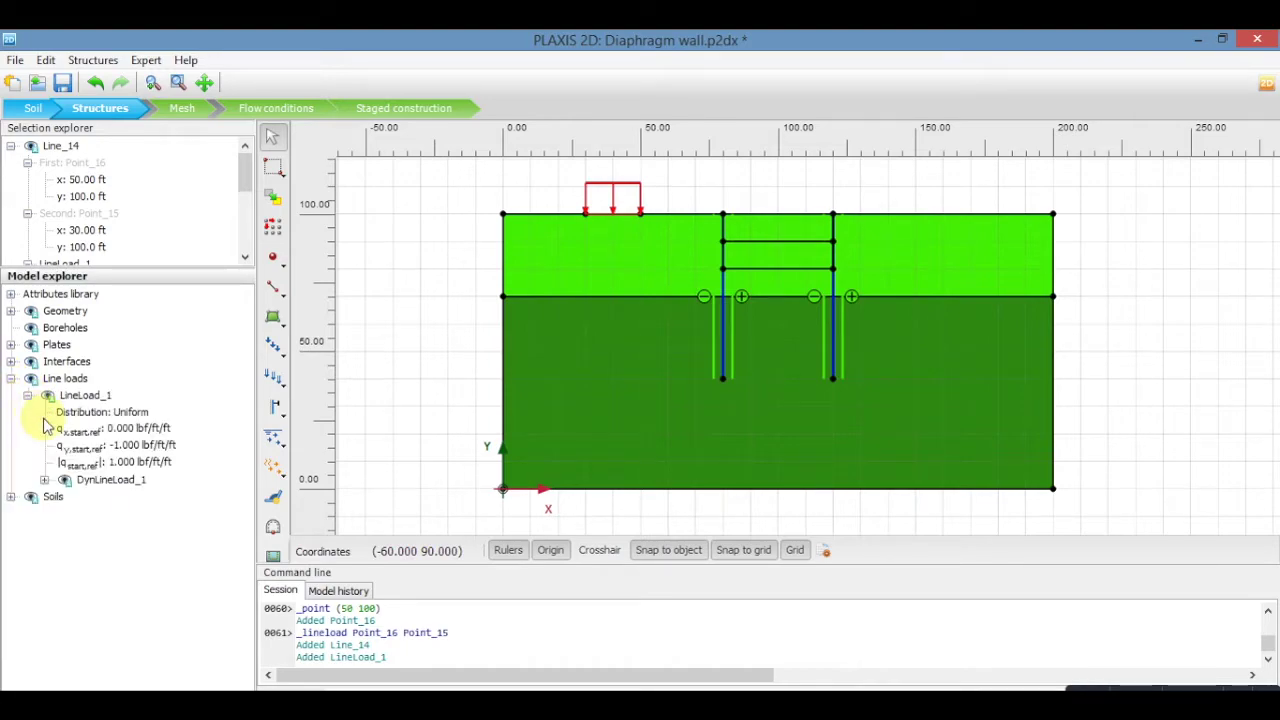
left_click(134, 444)
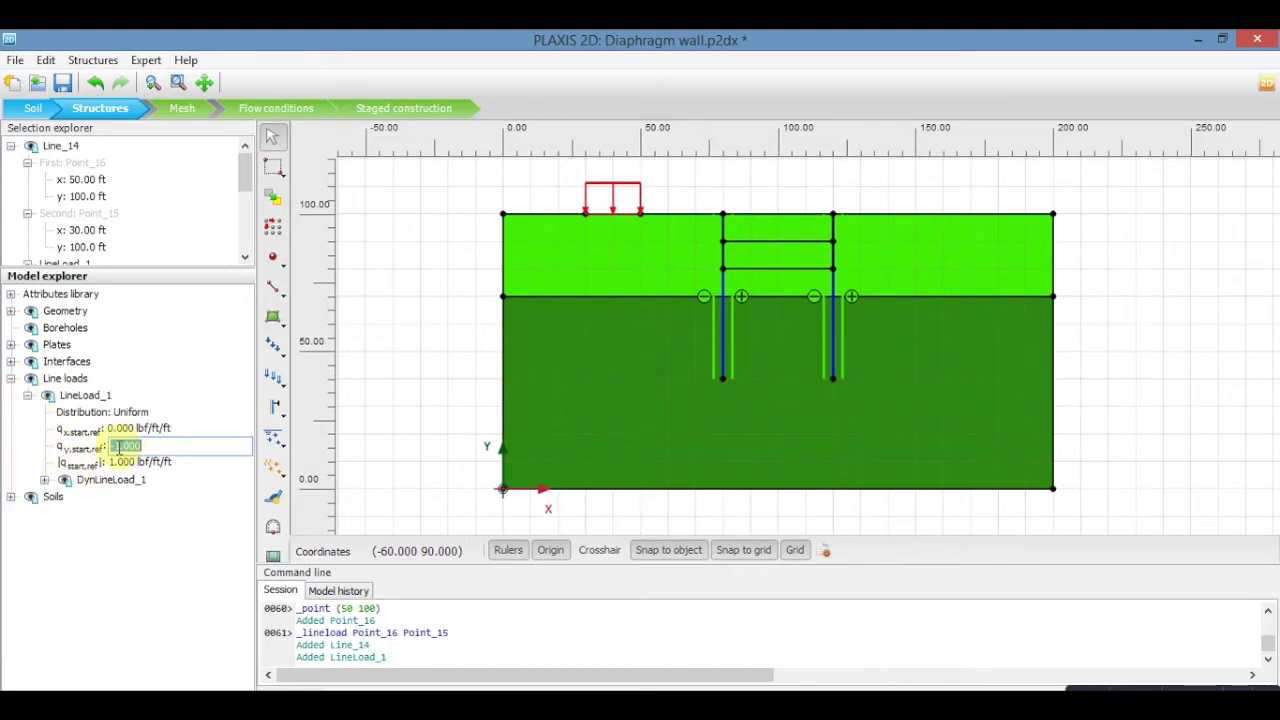
left_click_drag(117, 446, 158, 444)
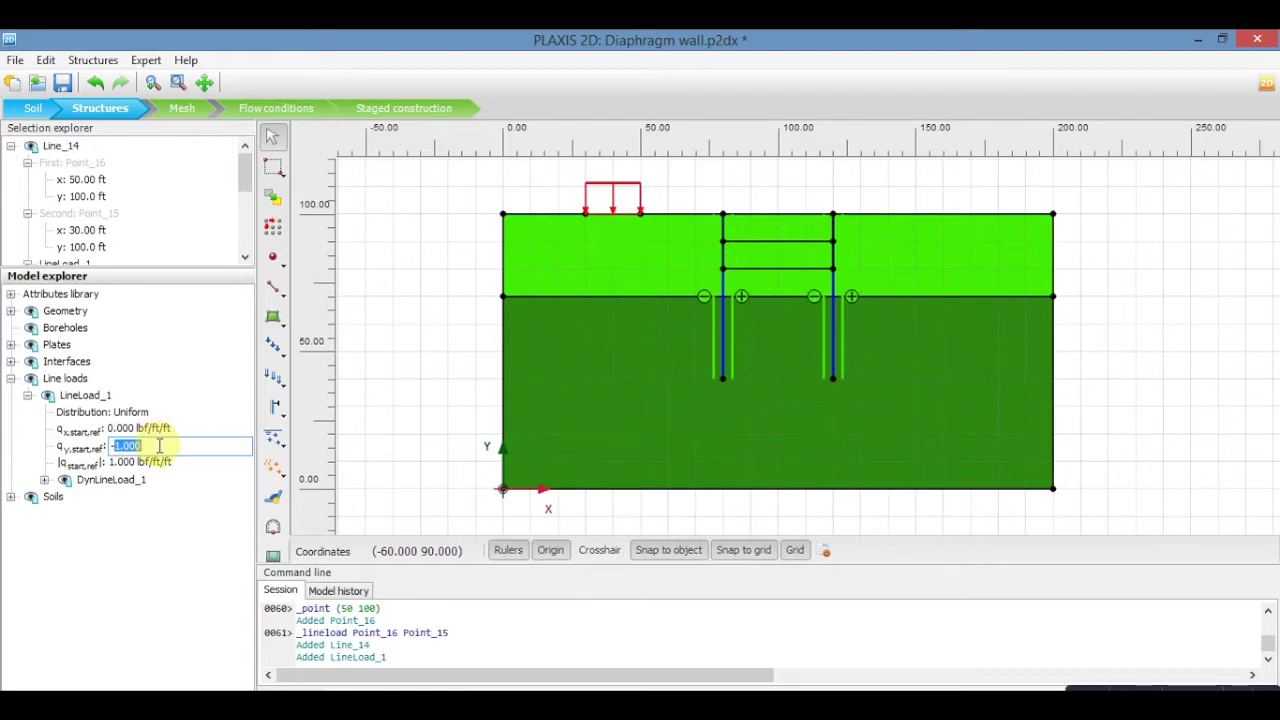
type("-25")
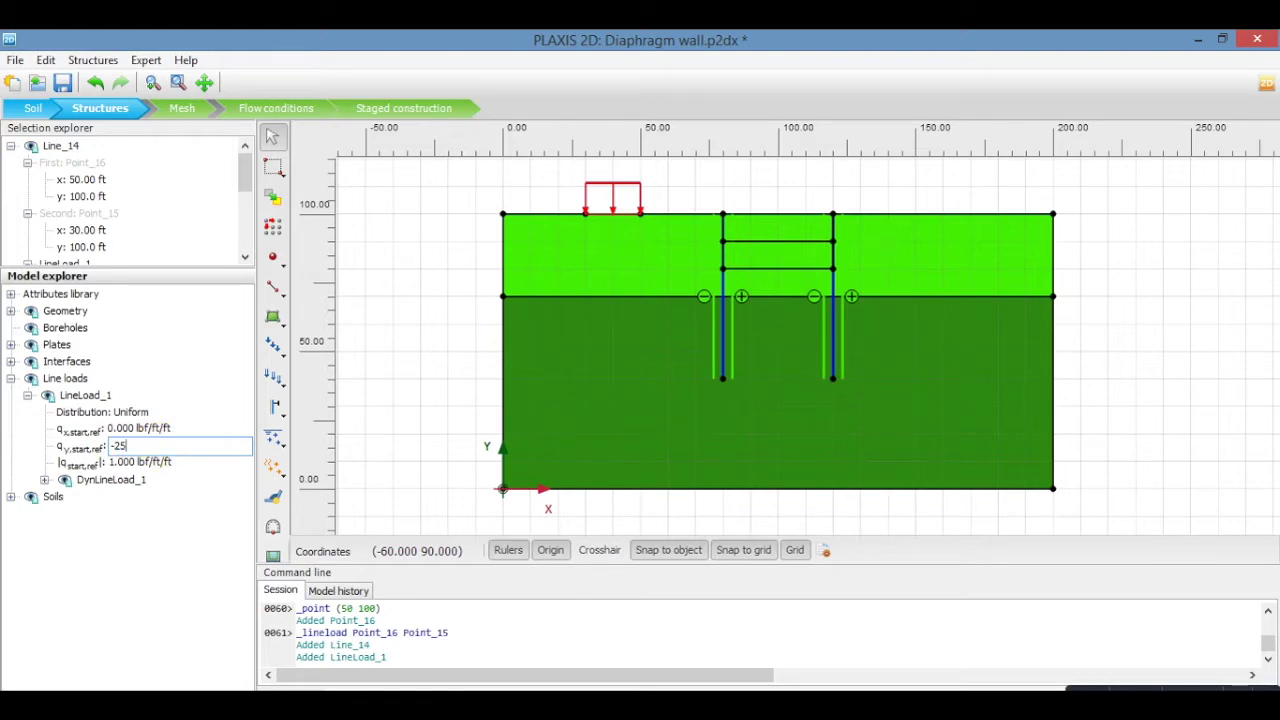
key("Return")
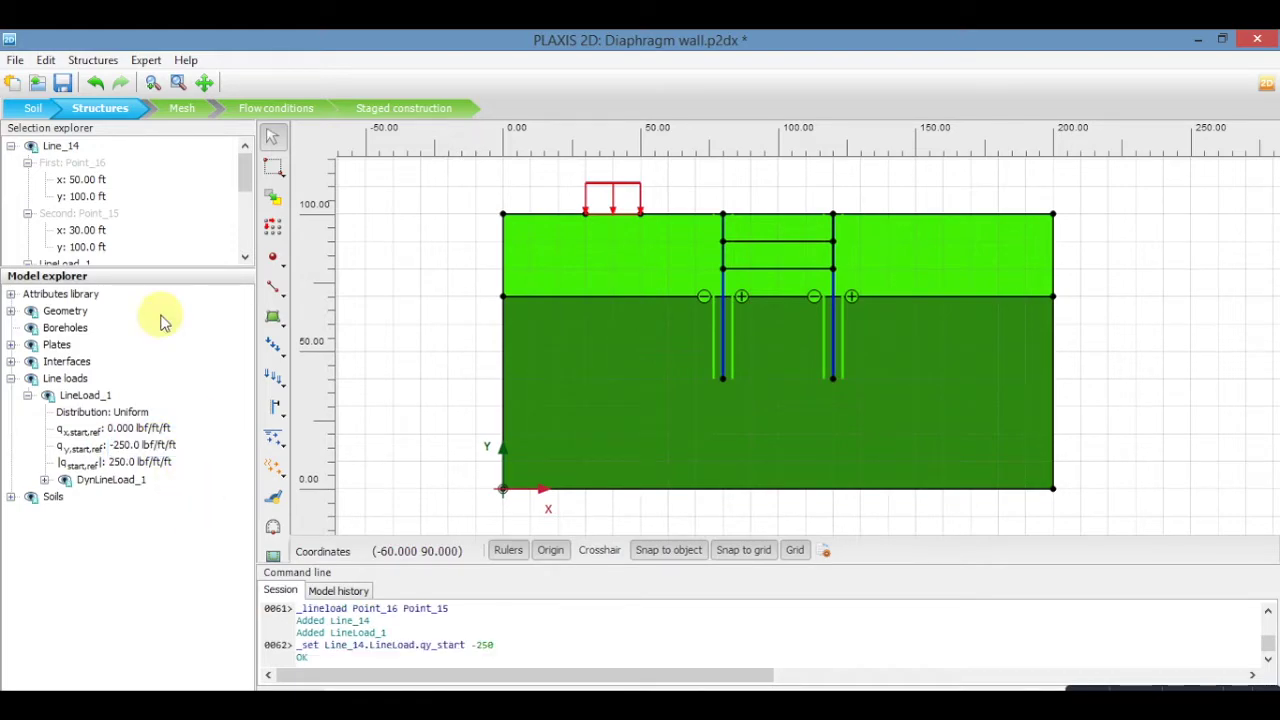
left_click(63, 86)
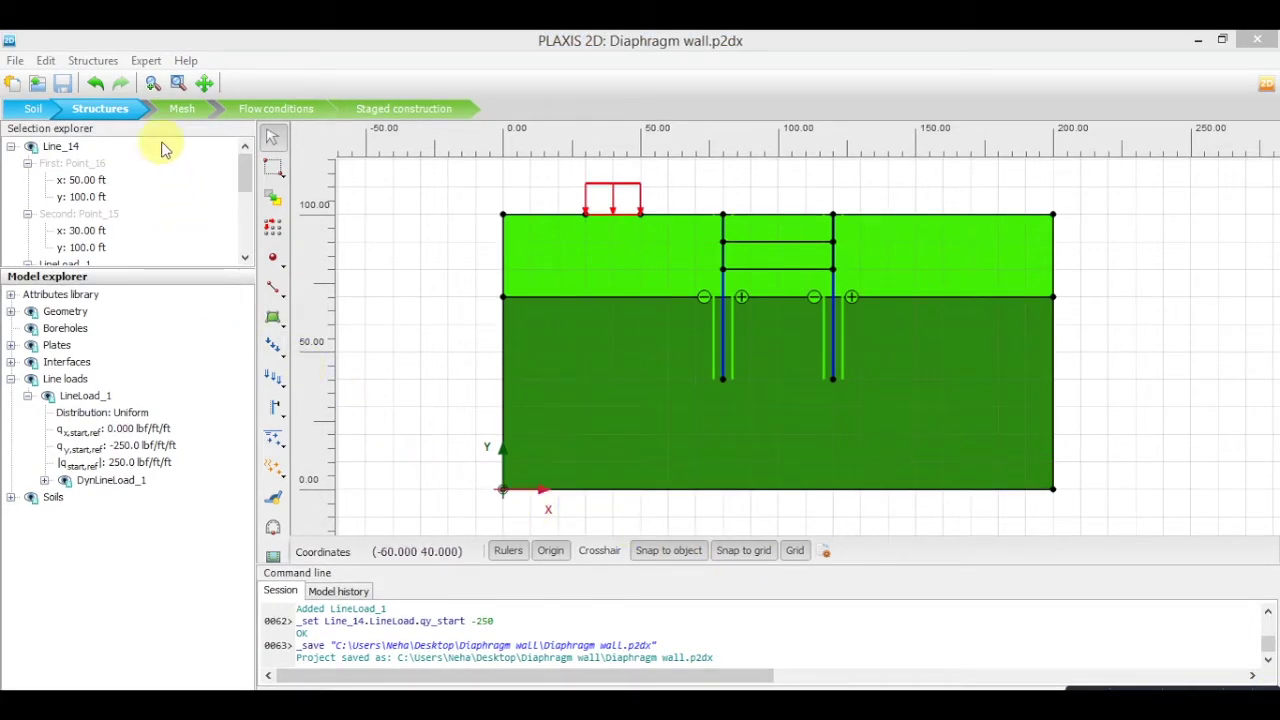
- Go to the mesh stage and generate the mesh with a Very coarse element distribution
left_click(170, 108)
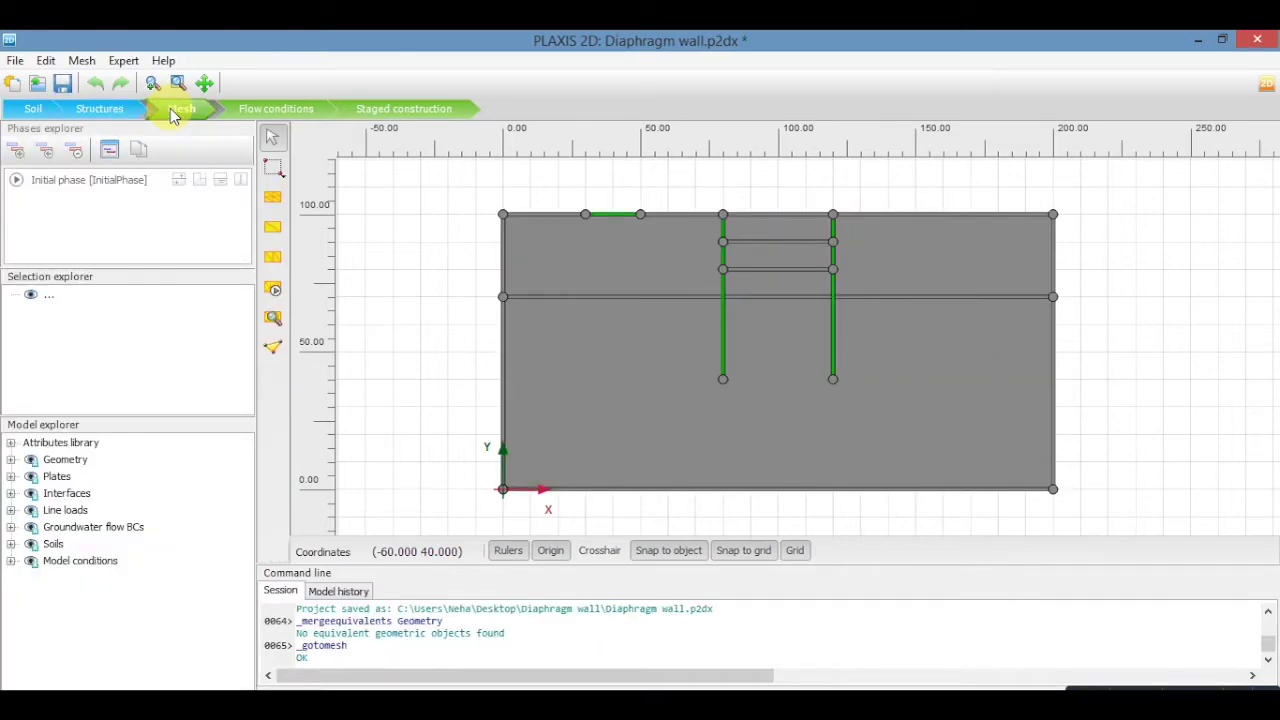
left_click(81, 60)
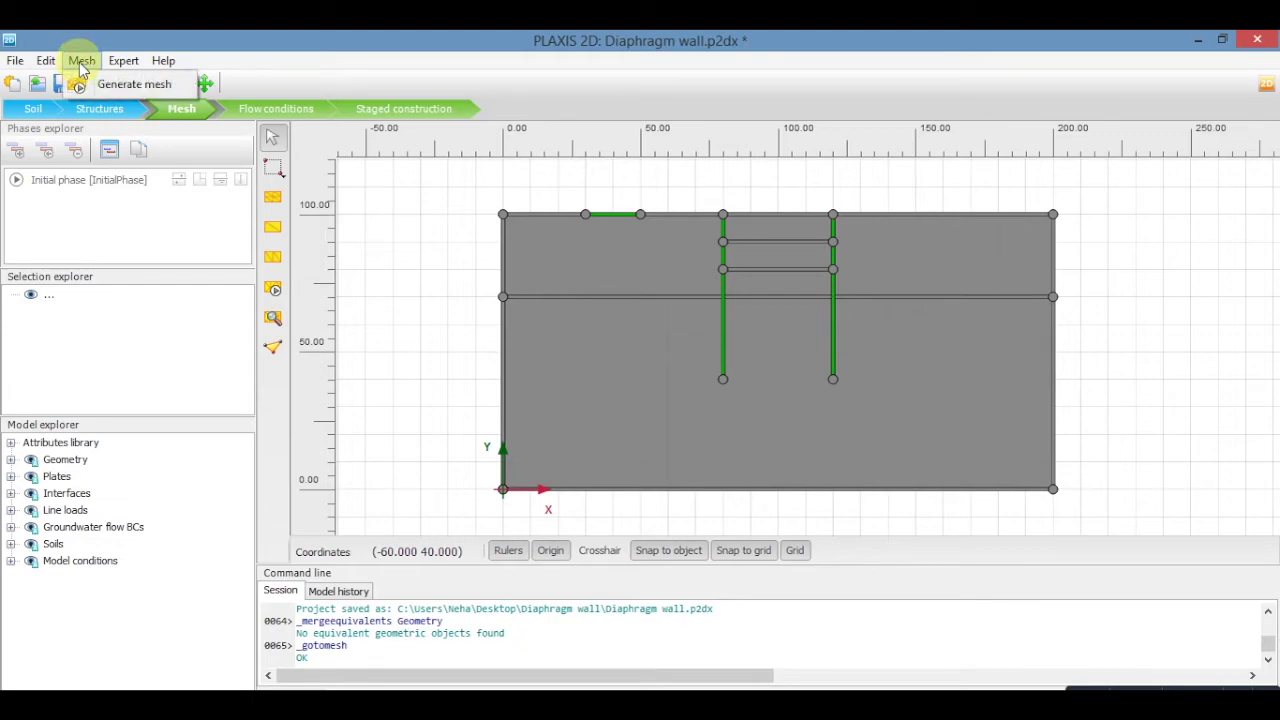
left_click(110, 86)
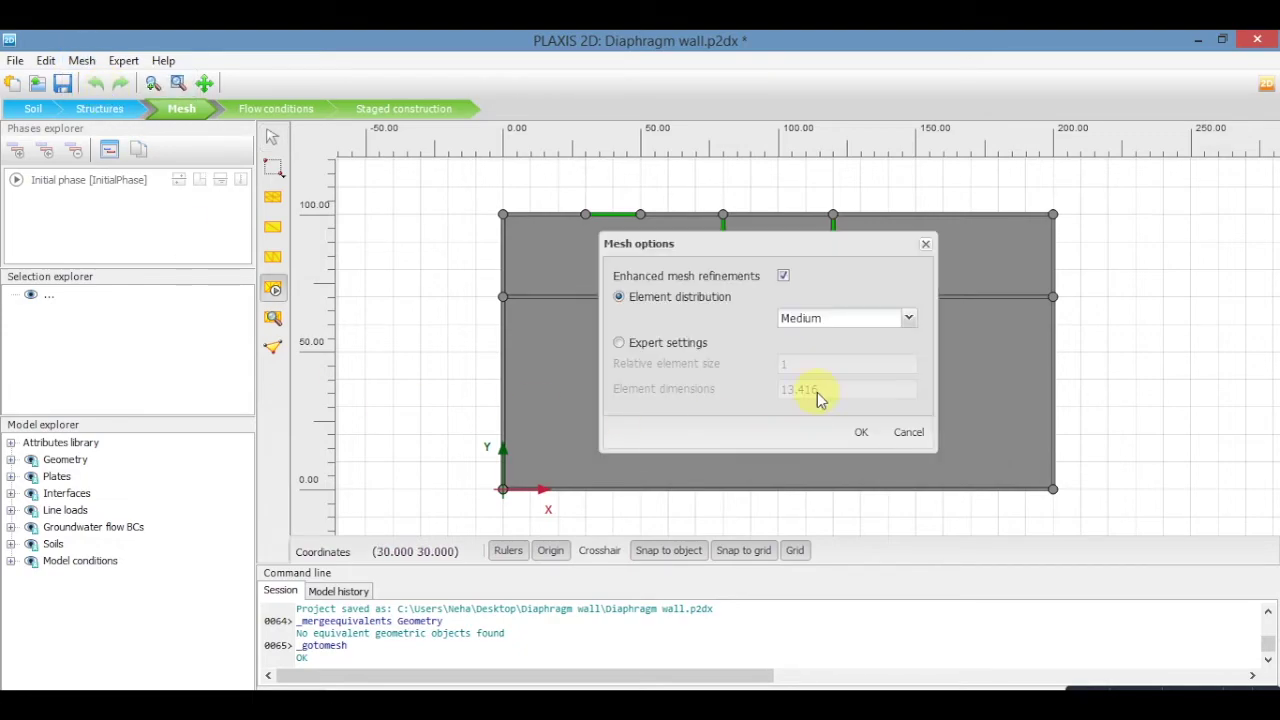
left_click(908, 318)
left_click(900, 340)
left_click(861, 432)
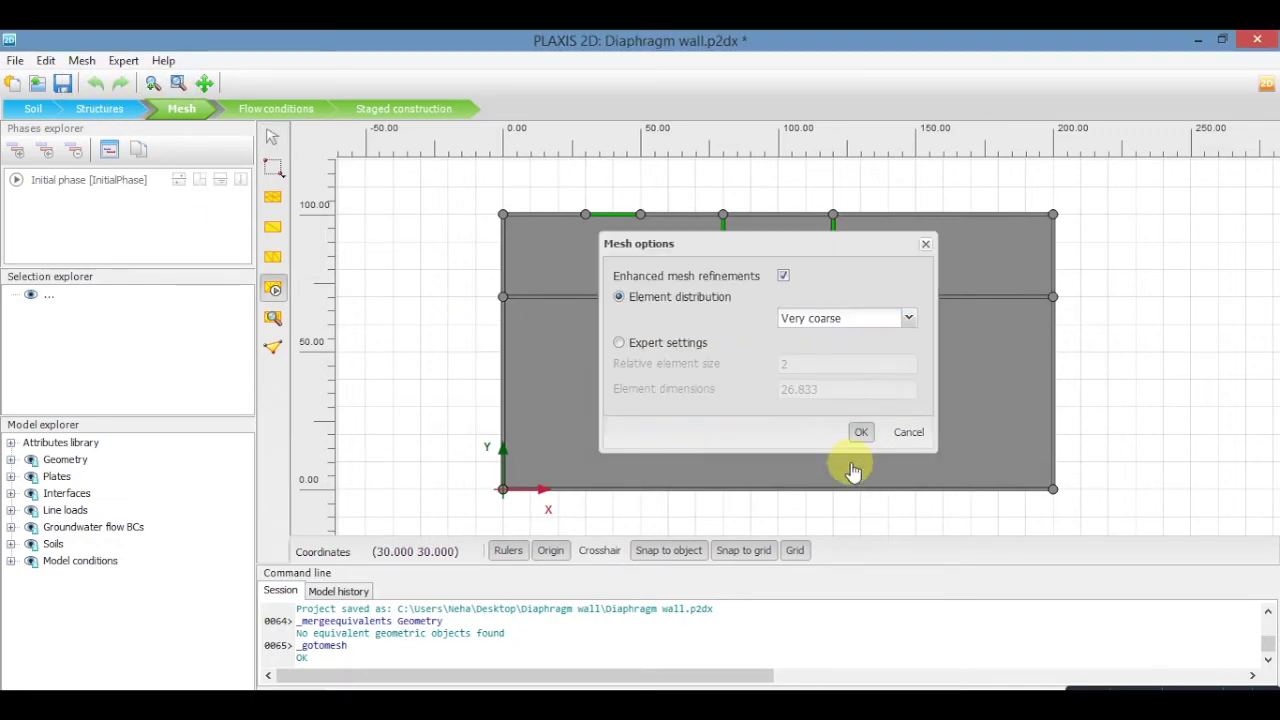
- Open the connectivity plot for selecting nodes and stress points, enlarge it, close it and save the project
left_click(274, 350)
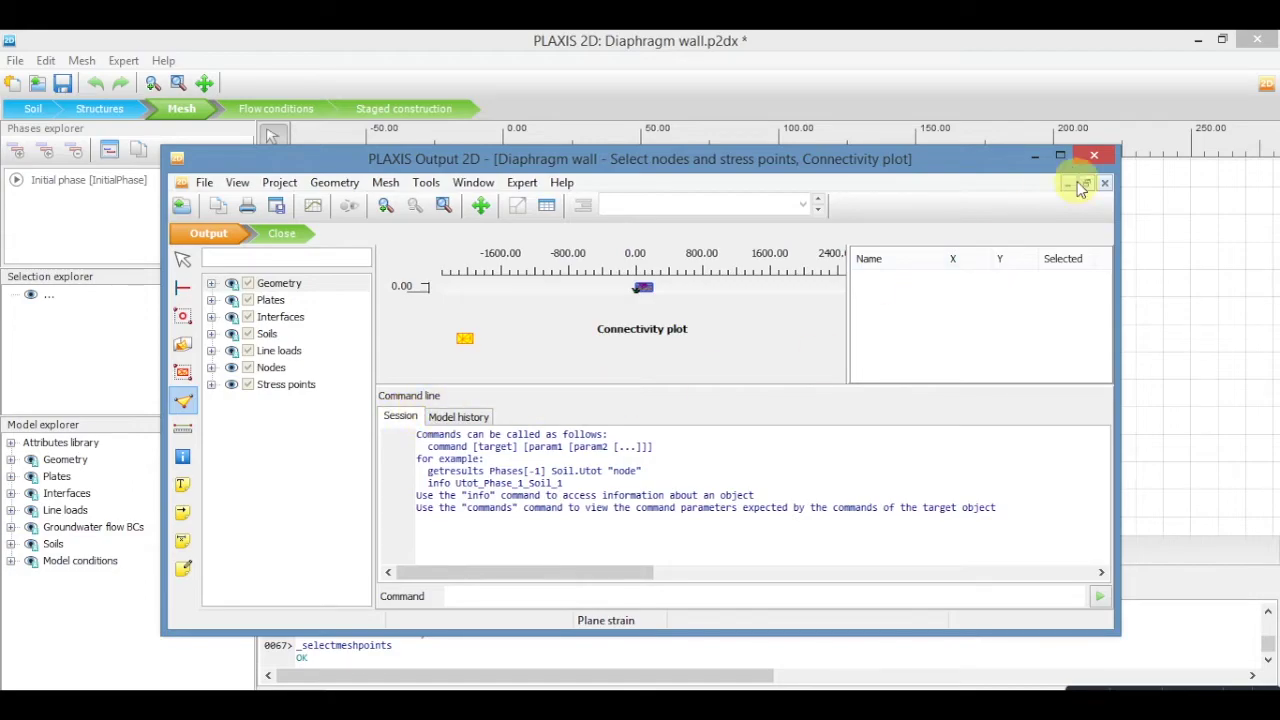
left_click(1060, 155)
scroll(566, 205, "up", 4)
left_click(575, 221)
left_click(533, 183)
left_click(130, 112)
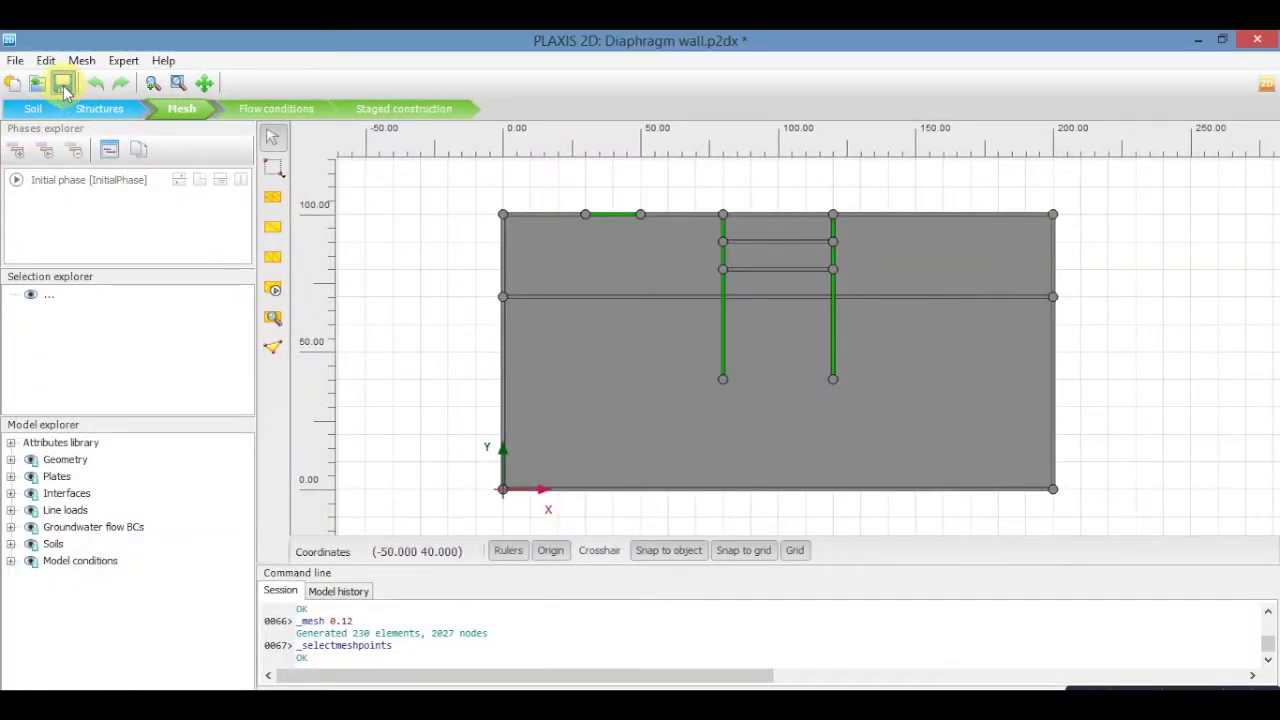
left_click(63, 85)
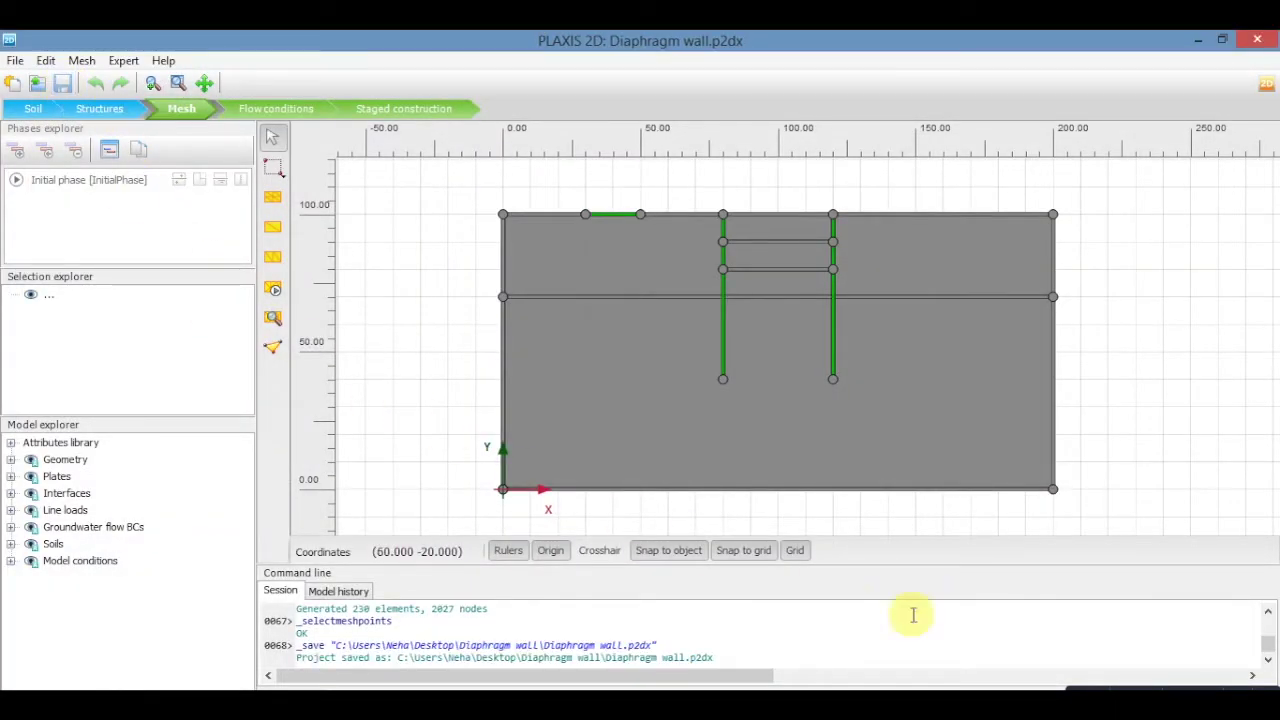
- In the flow conditions, create a water level from (0, 90) to (200, 90) and save the project
left_click(251, 107)
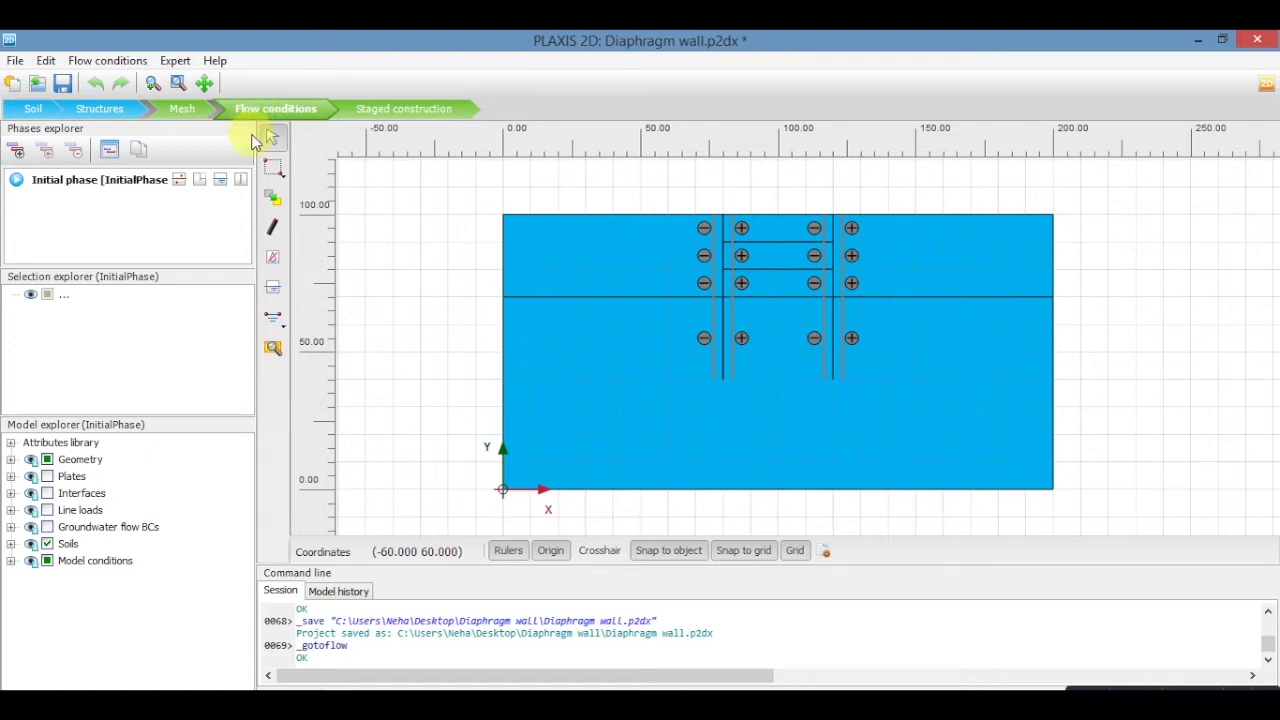
left_click(272, 325)
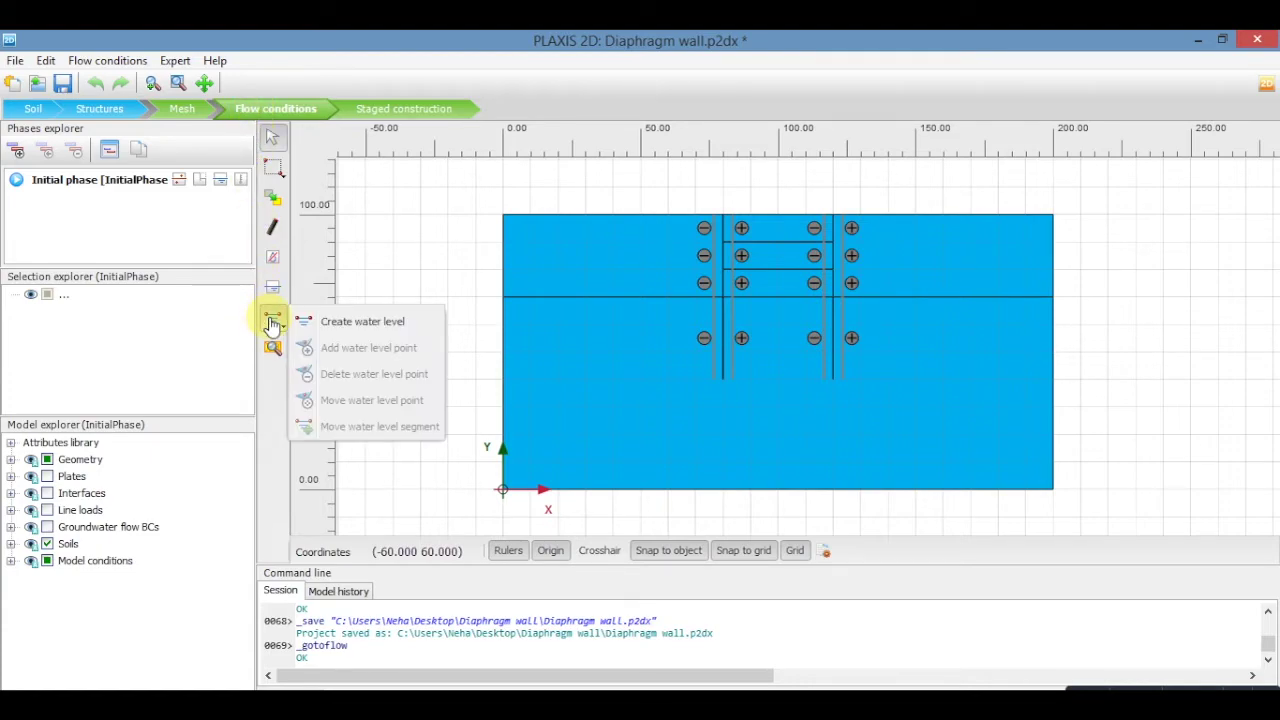
left_click(343, 322)
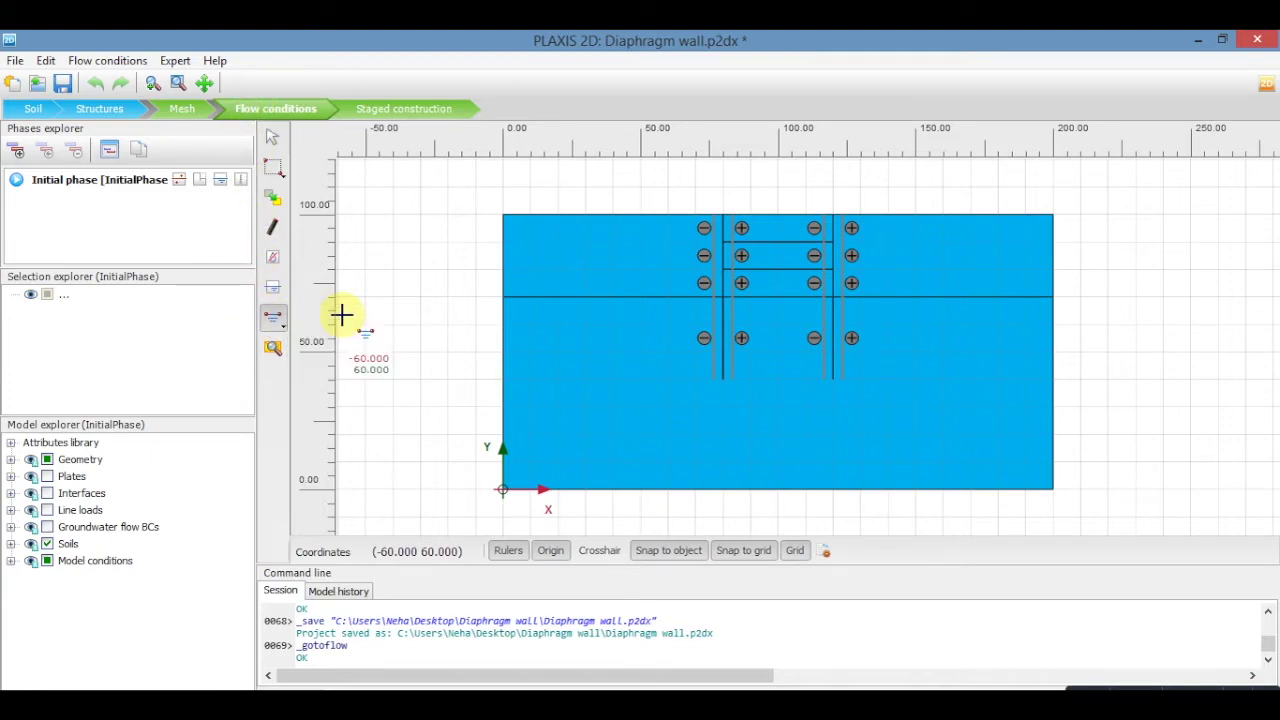
left_click(503, 240)
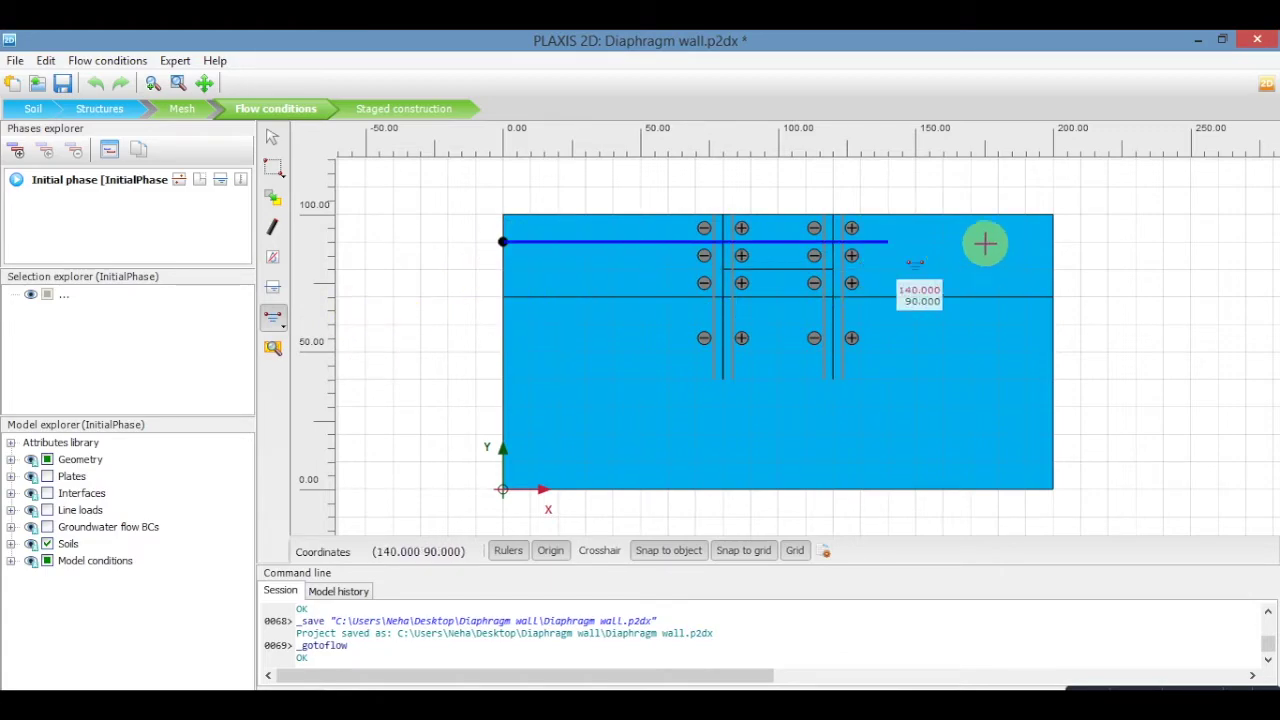
left_click(1057, 241)
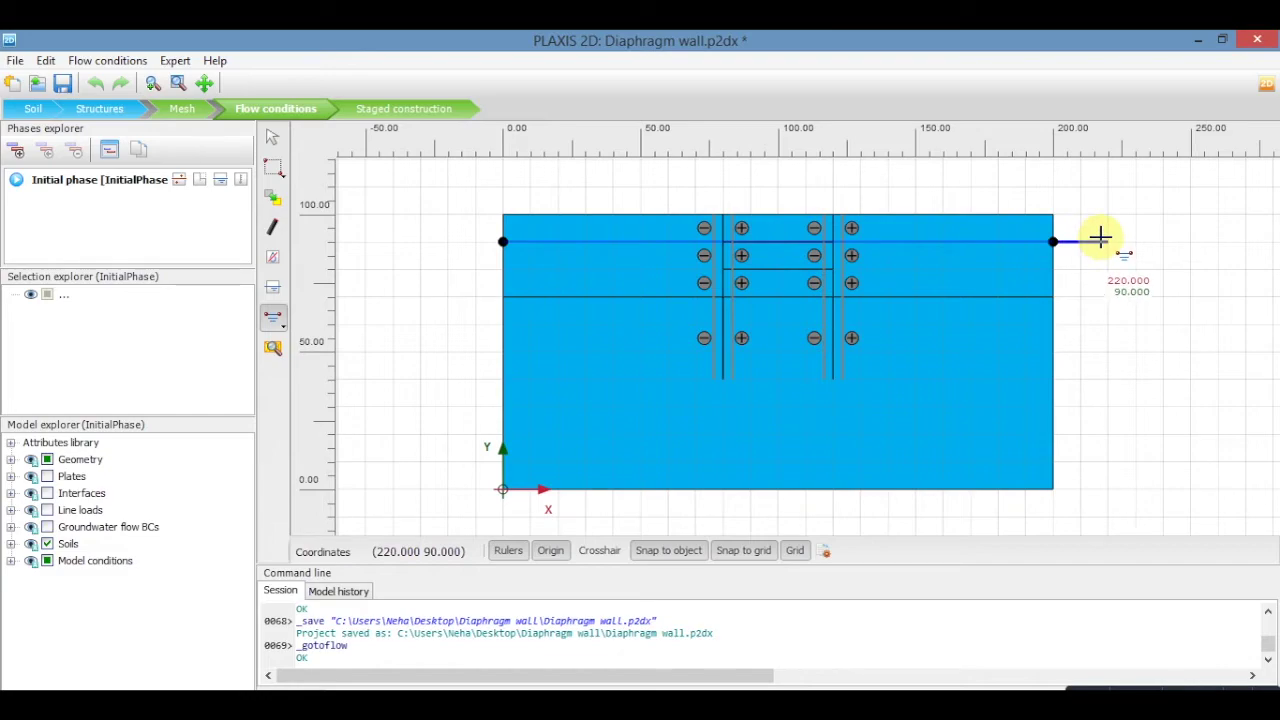
right_click(1100, 238)
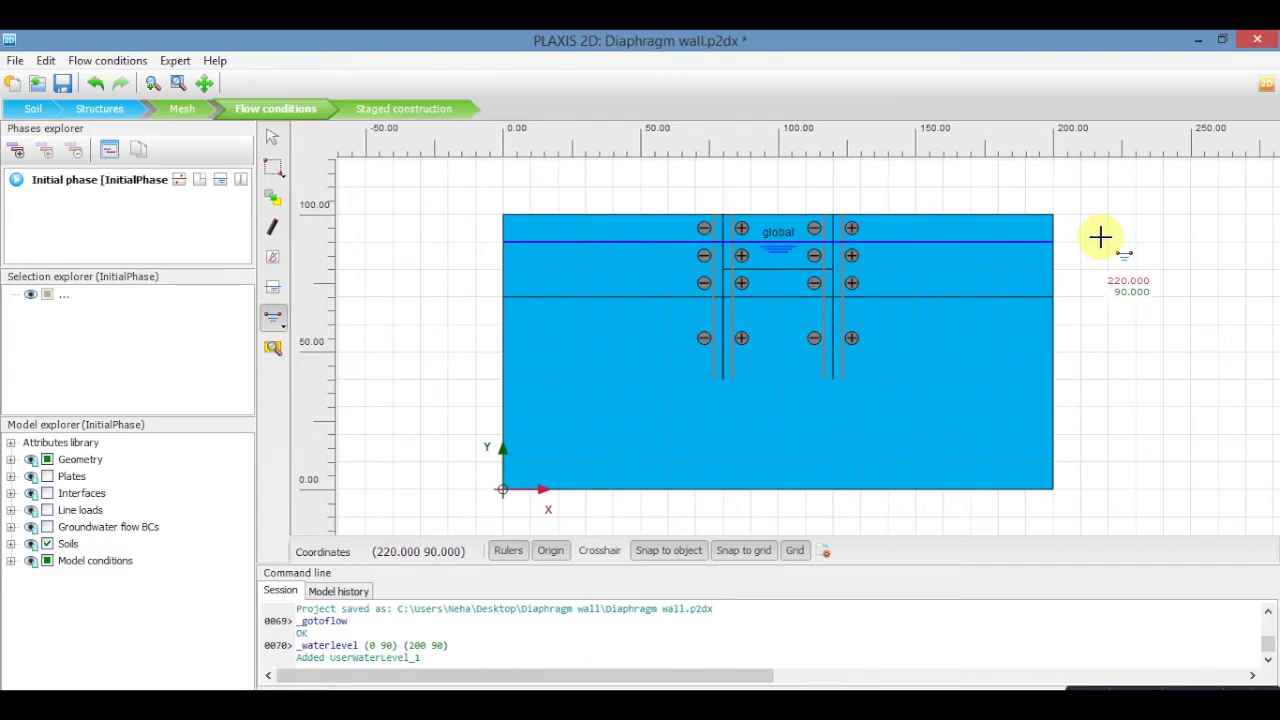
left_click(64, 88)
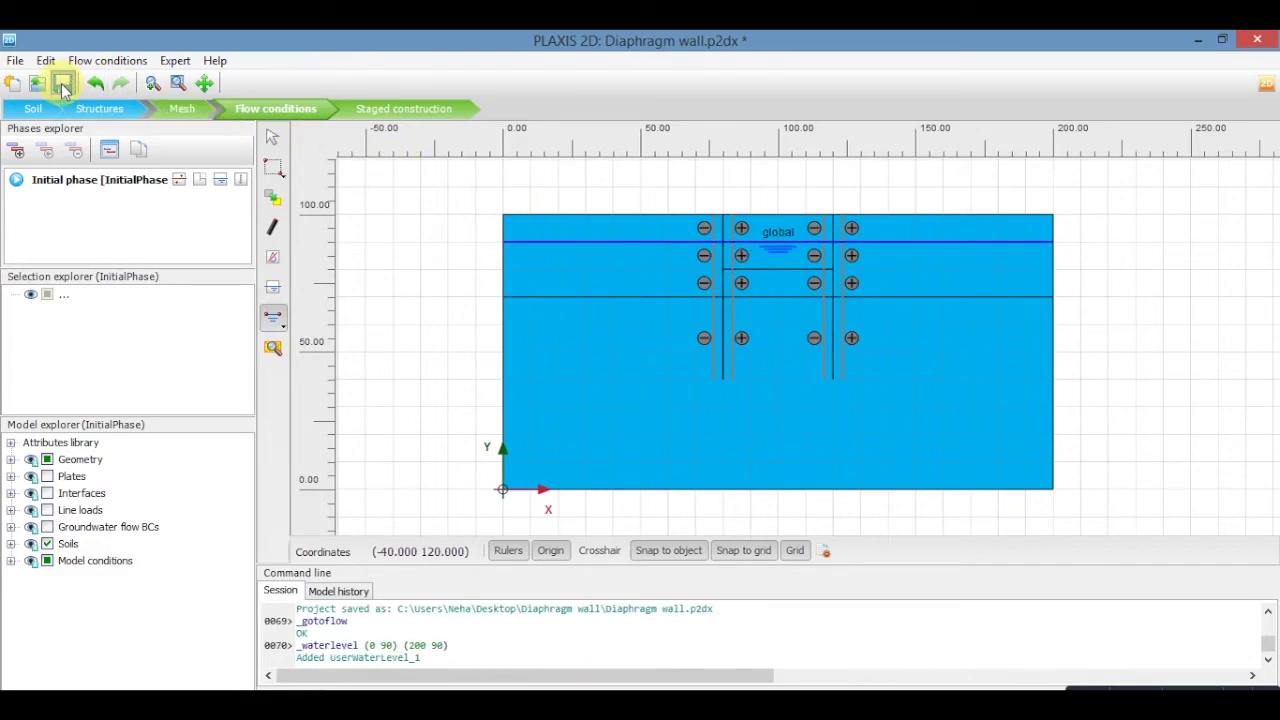
- In staged construction, add a phase after the initial phase, name it FS and set its calculation type to Safety
left_click(388, 109)
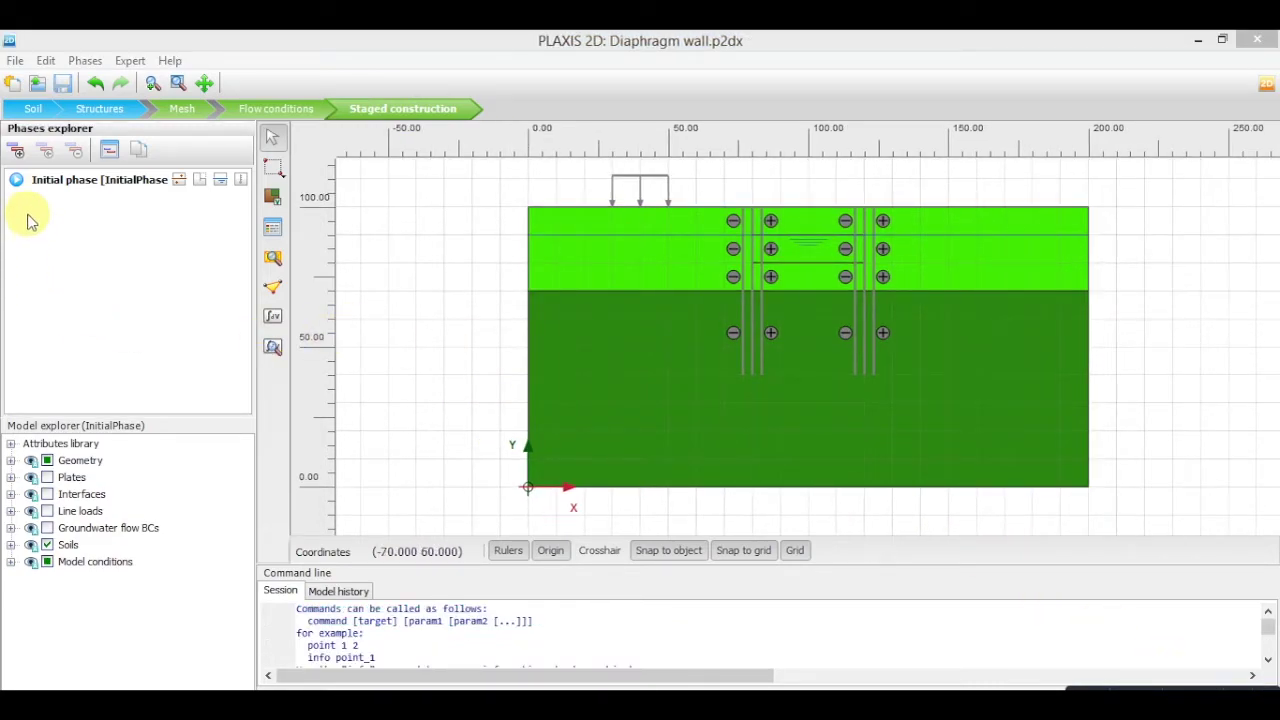
left_click(57, 187)
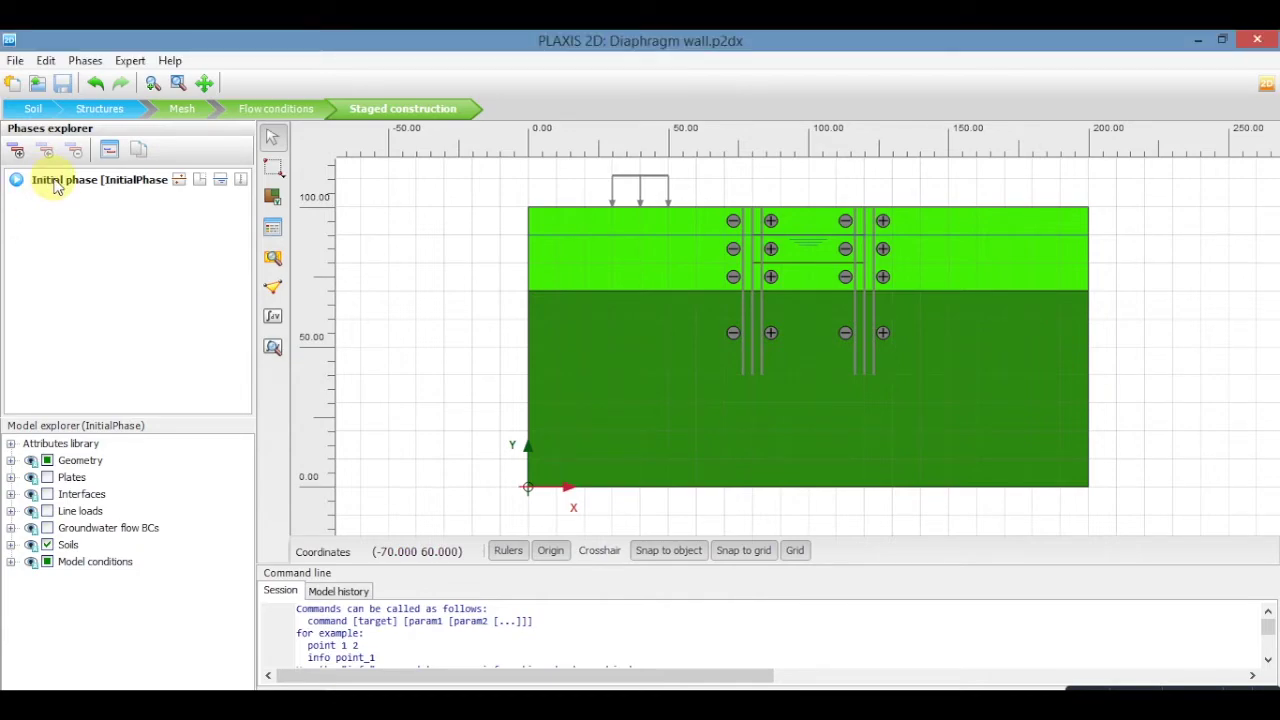
left_click(16, 150)
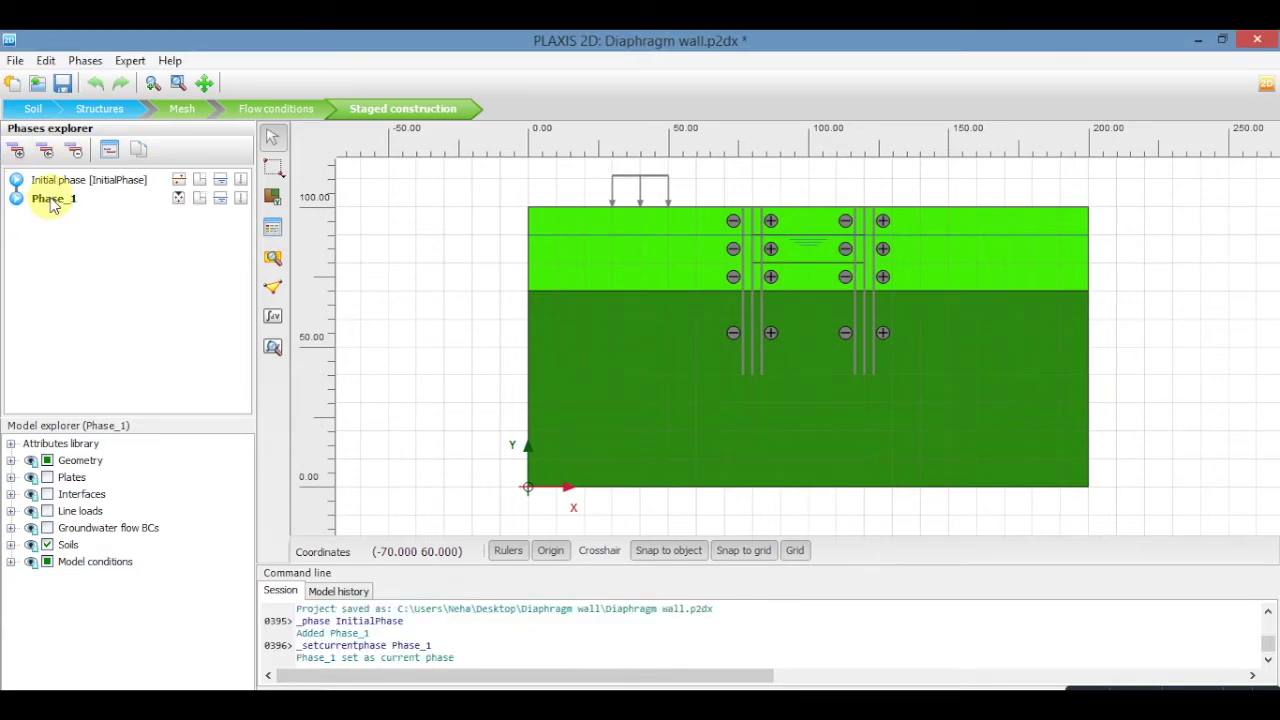
double_click(45, 198)
left_click(703, 197)
type("FS")
left_click(716, 234)
left_click(720, 292)
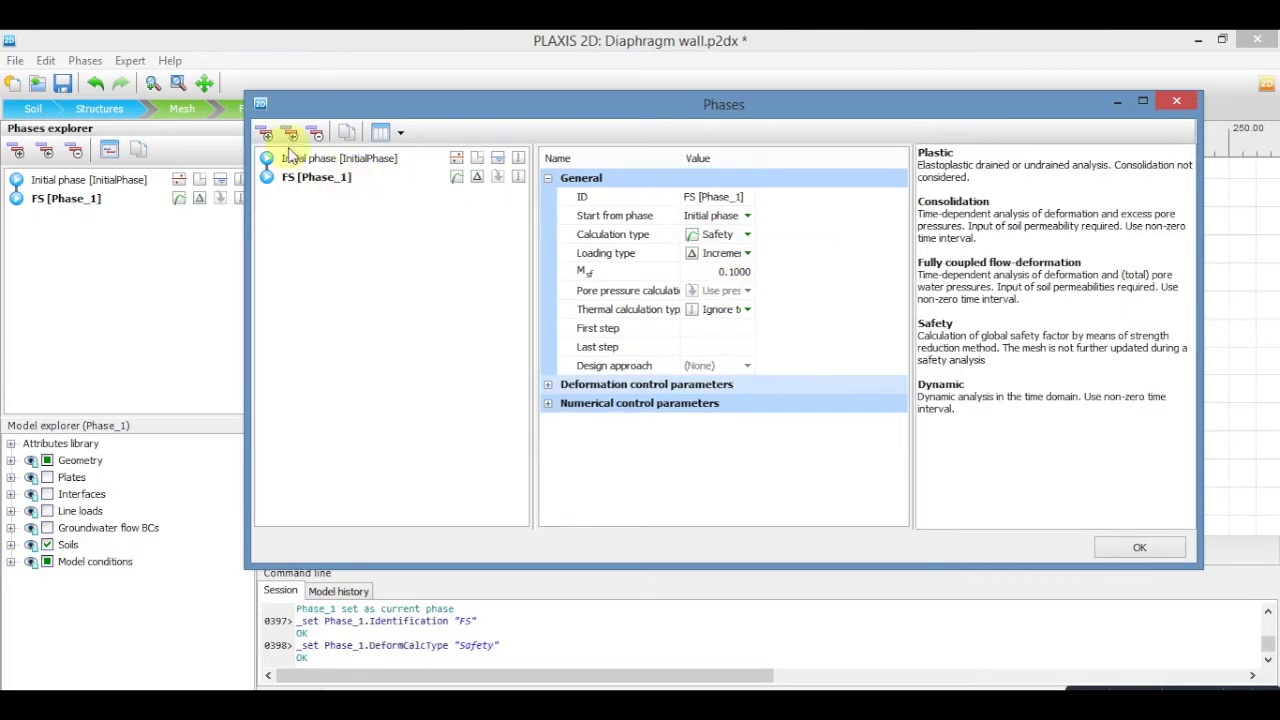
- Add a phase named Building load and make it start from the initial phase
left_click(265, 132)
left_click(720, 197)
type("Building load")
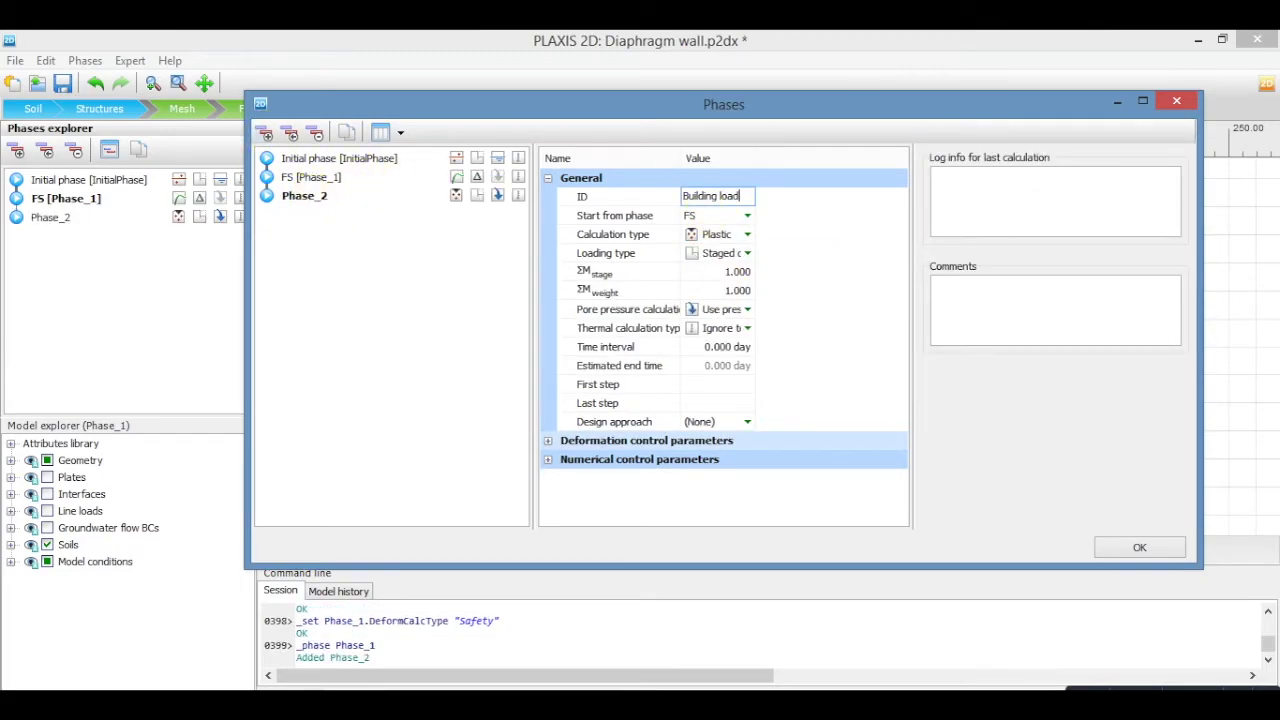
left_click(715, 215)
left_click(1127, 550)
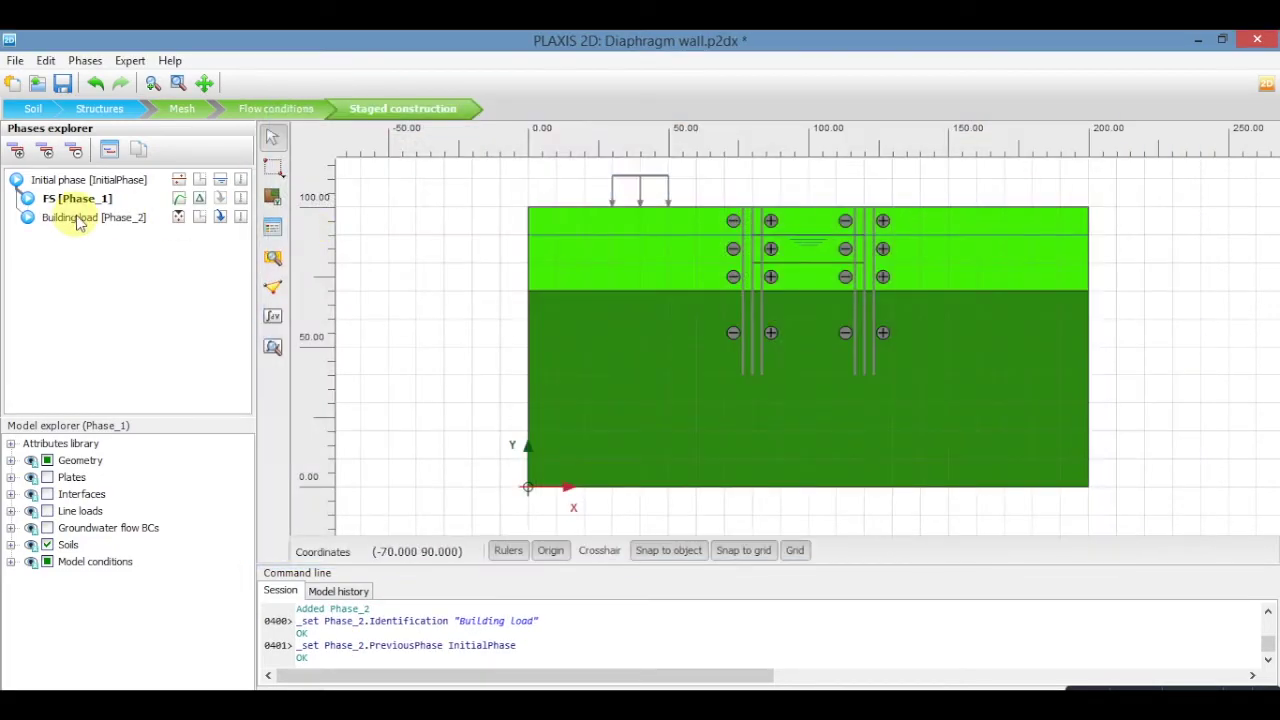
- Activate the line load on the ground surface in the Building load phase
left_click(80, 219)
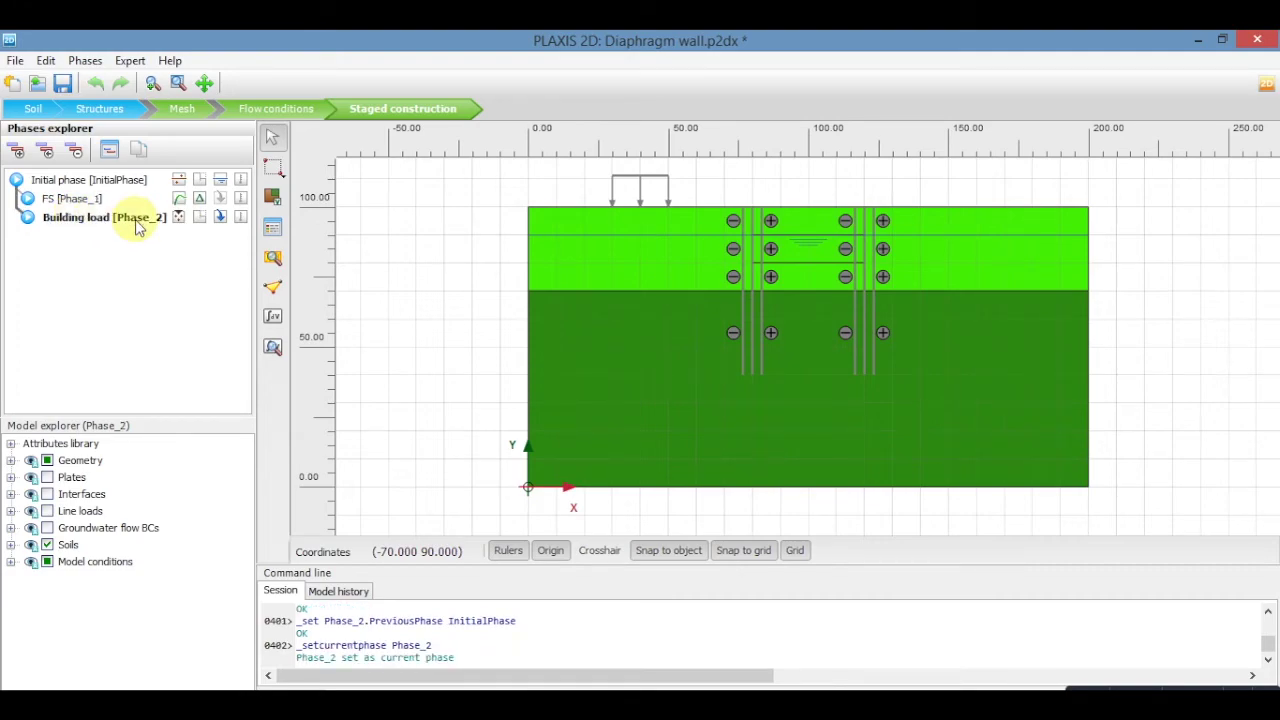
left_click(272, 200)
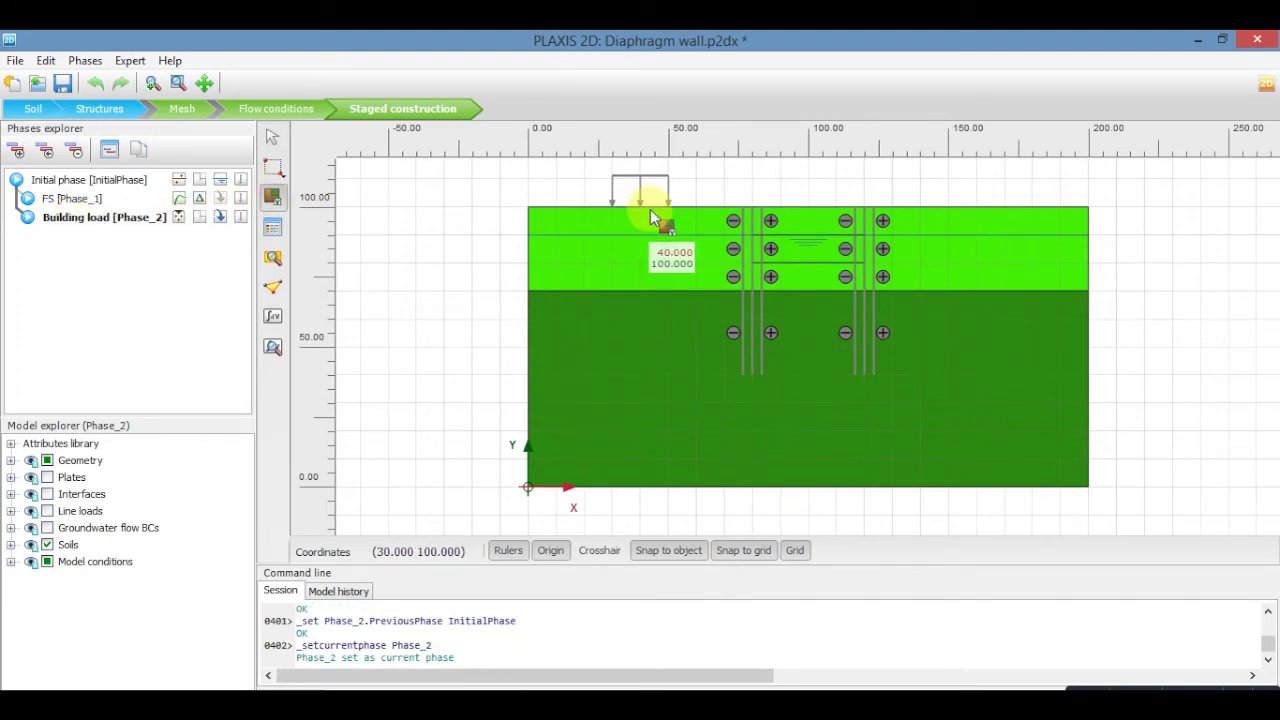
left_click(643, 195)
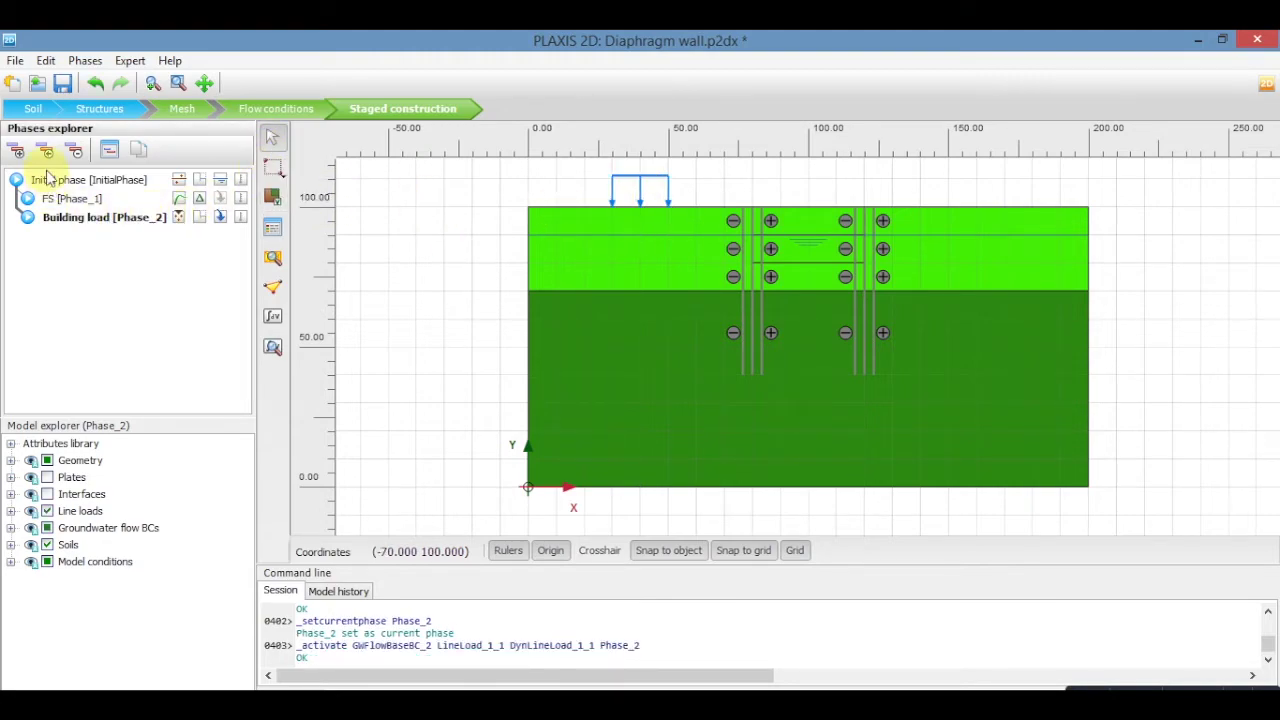
- Add a phase after Building load and name it Diaphragm wall
left_click(16, 152)
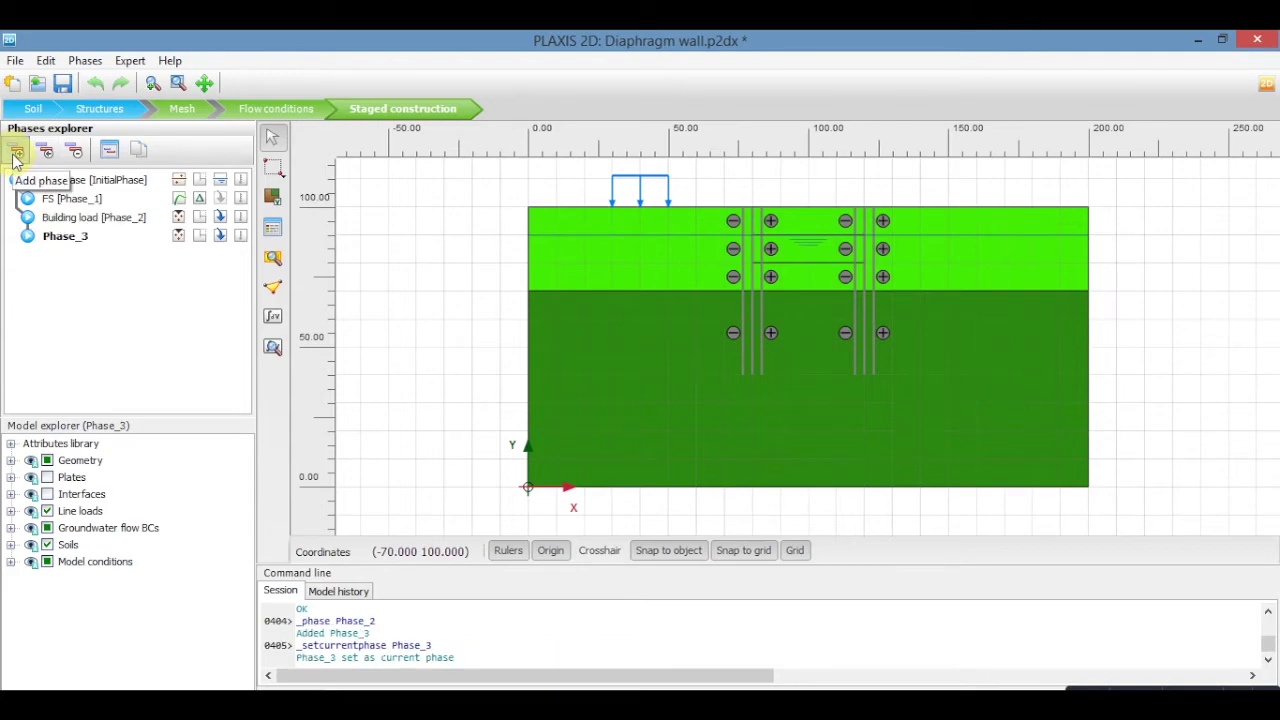
double_click(73, 241)
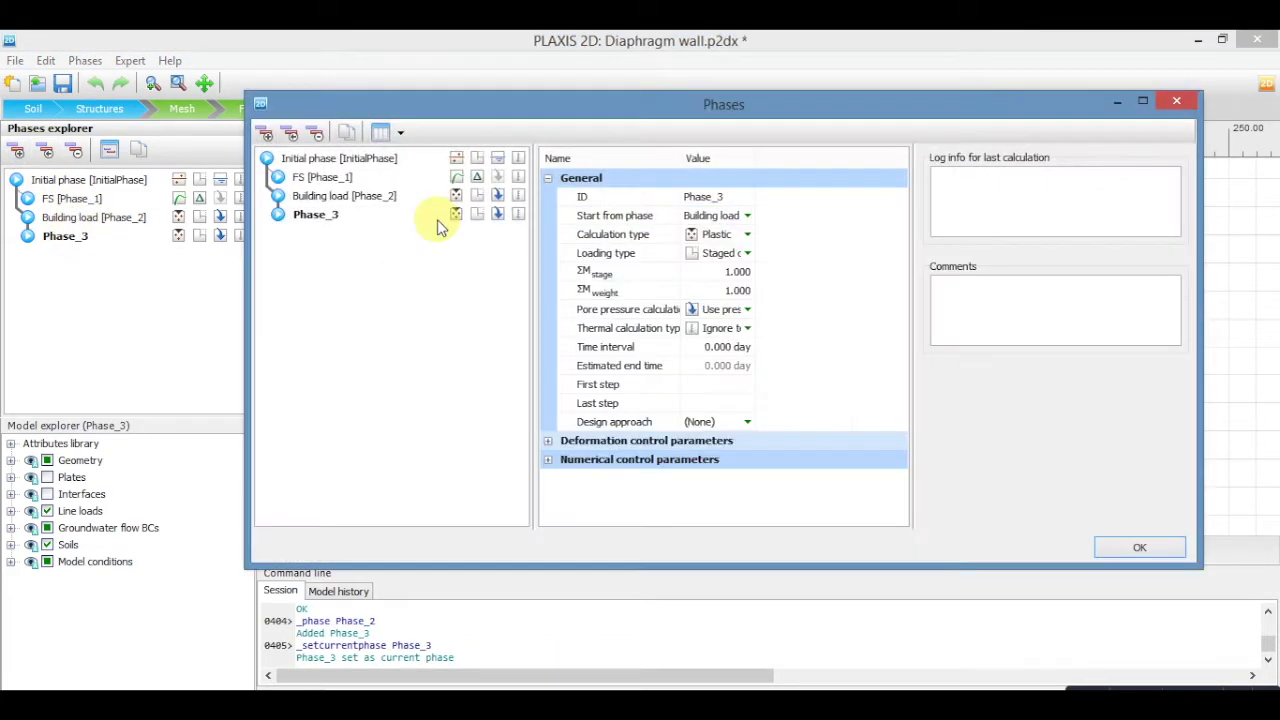
left_click(716, 195)
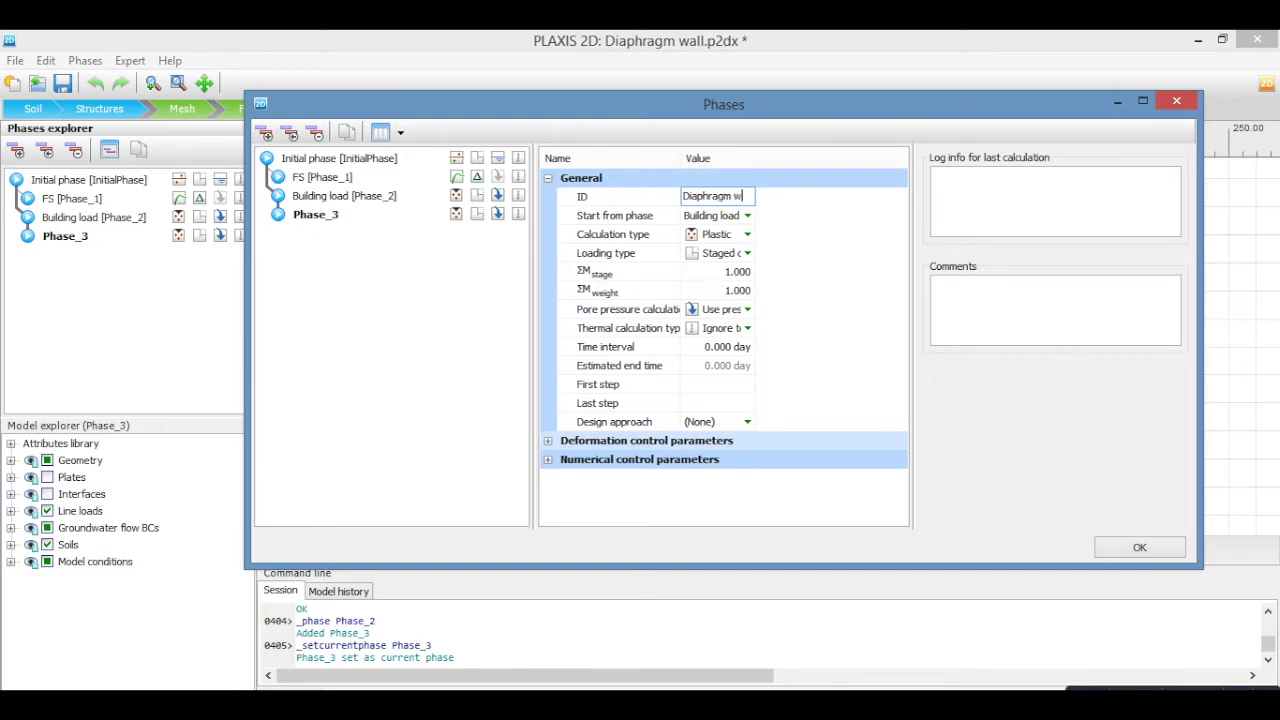
left_click(1145, 550)
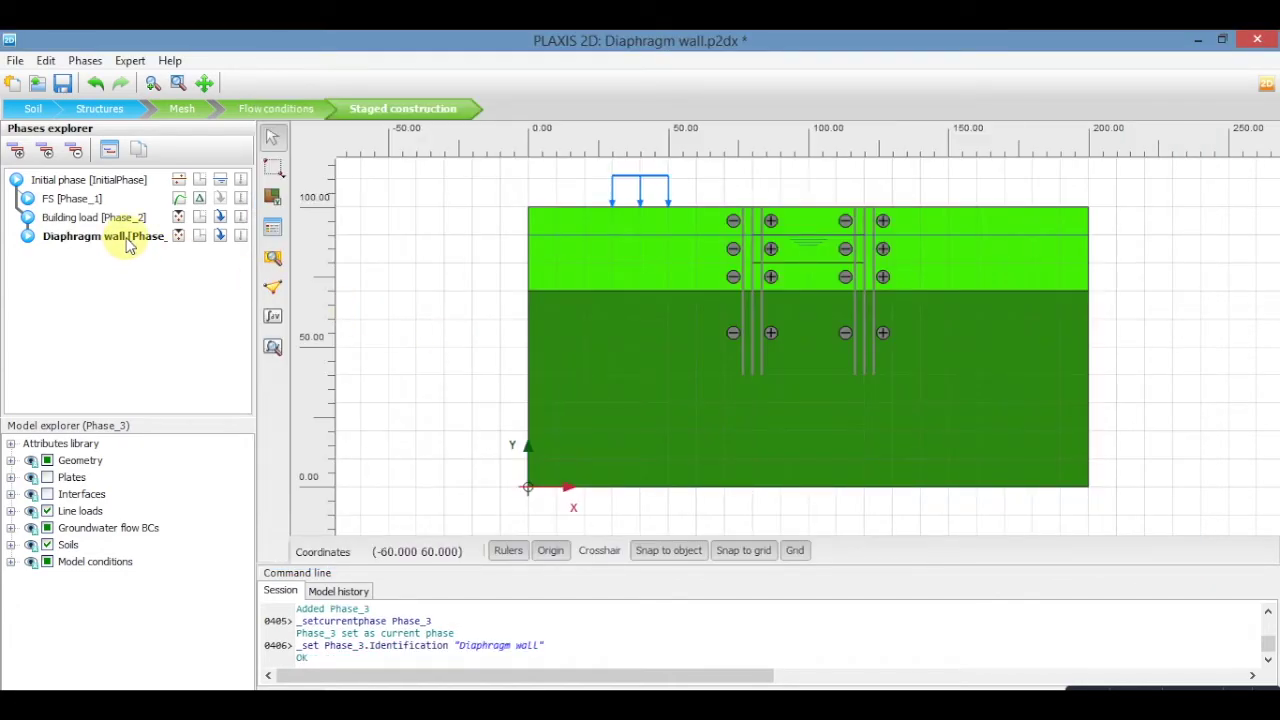
- Activate all plate segments of both diaphragm walls with their positive and negative interfaces in the Diaphragm wall phase
left_click(273, 196)
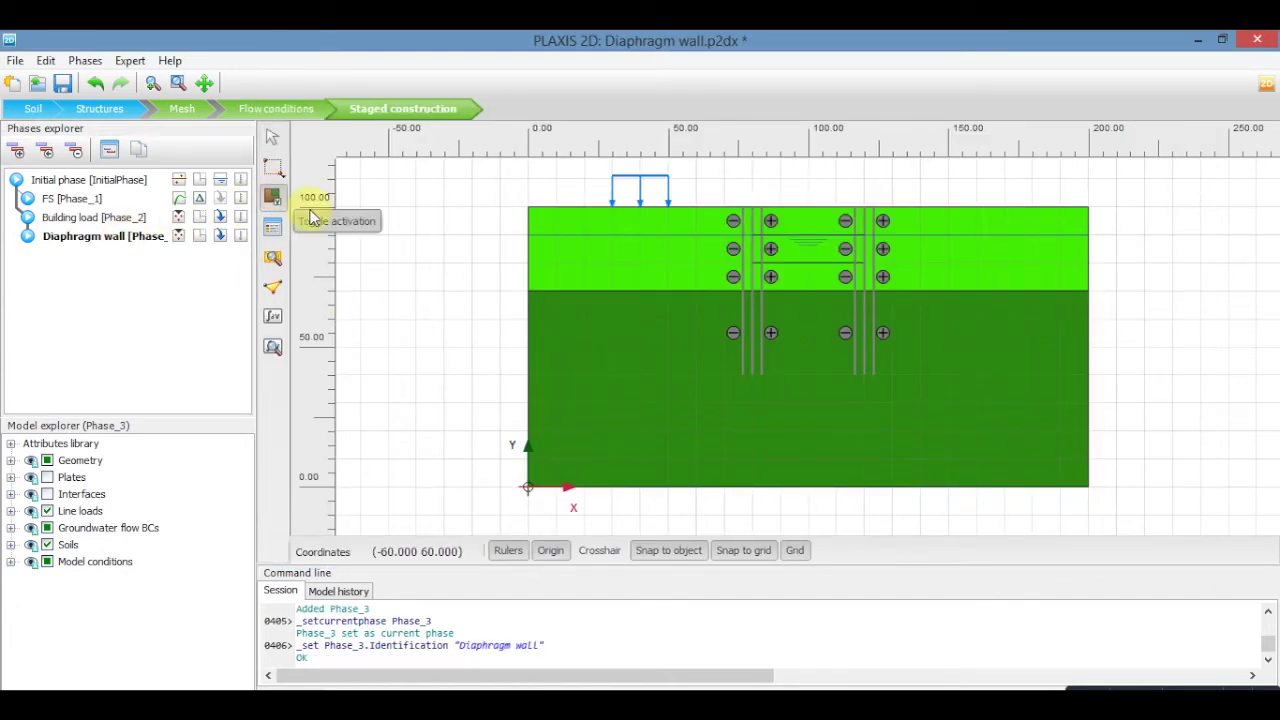
left_click(731, 227)
left_click(733, 252)
left_click(735, 276)
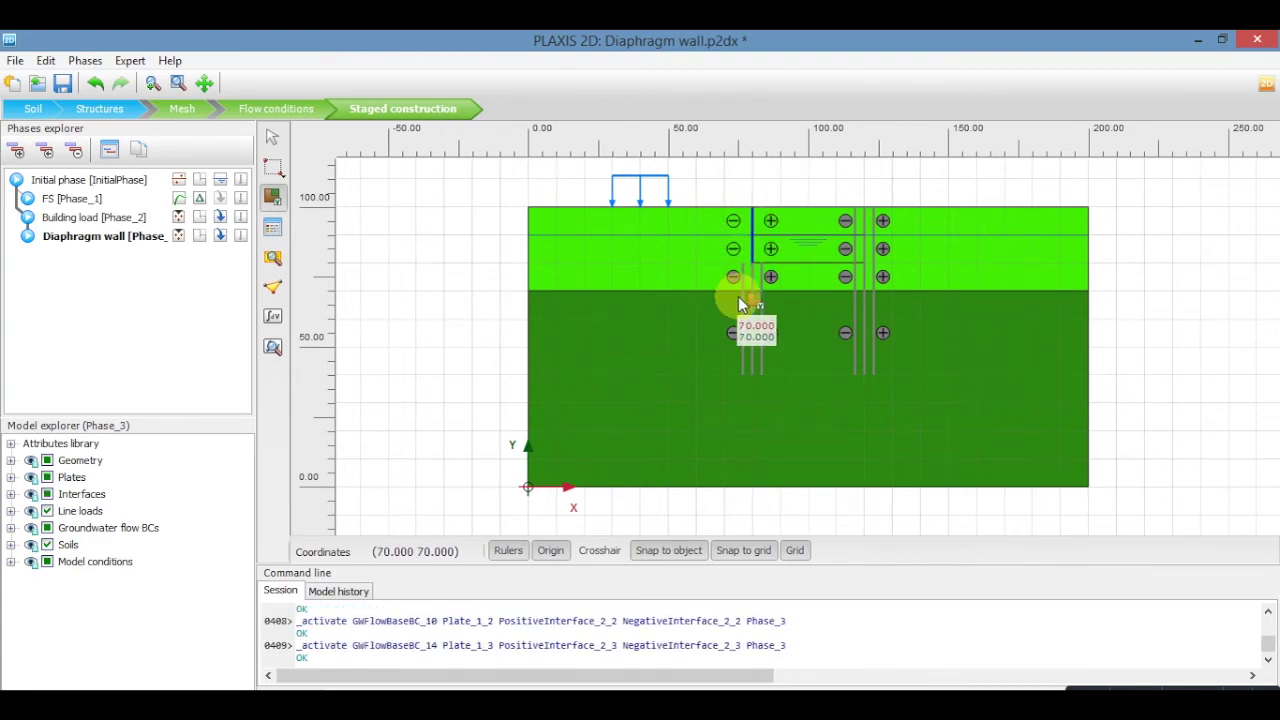
left_click(734, 329)
left_click(840, 334)
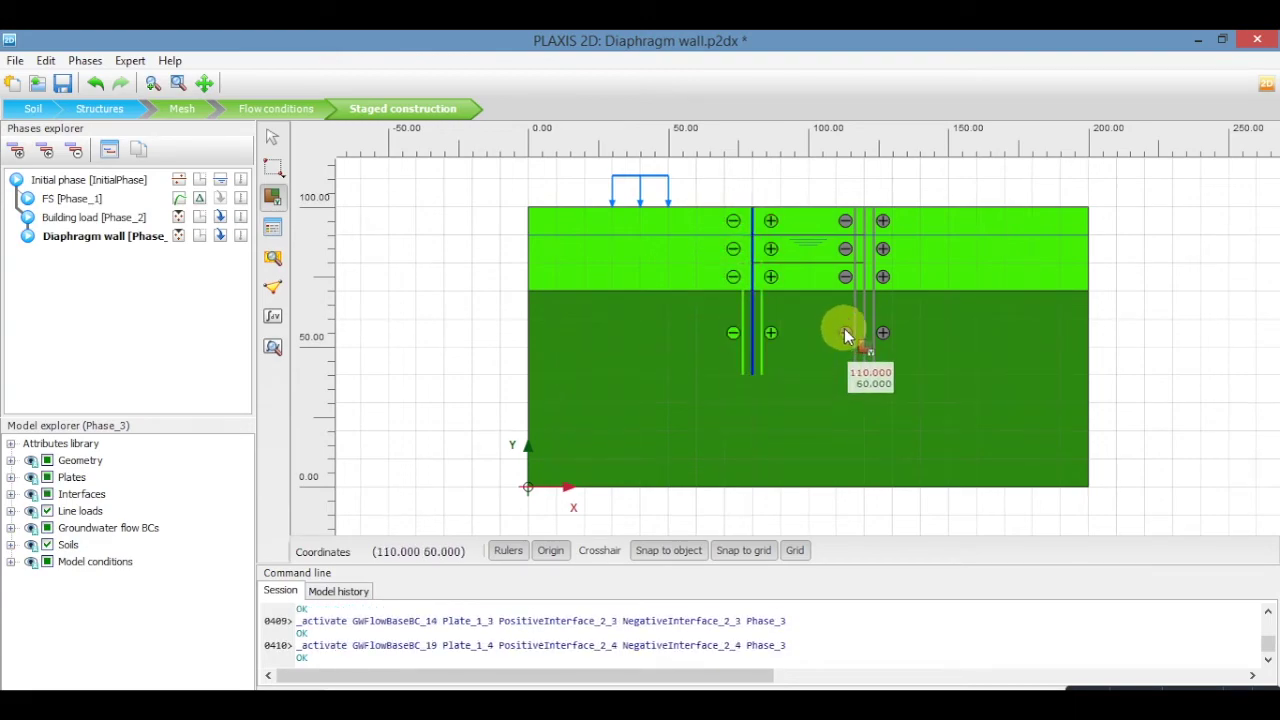
left_click(847, 273)
left_click(851, 251)
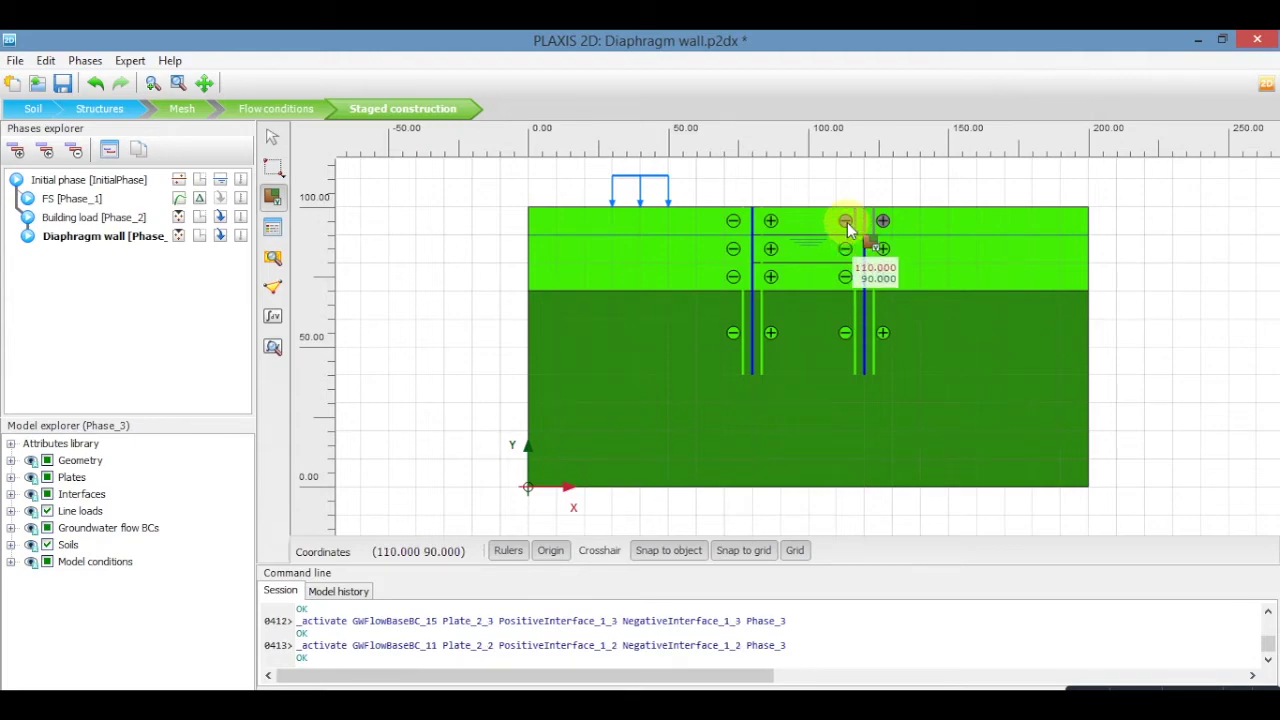
left_click(847, 222)
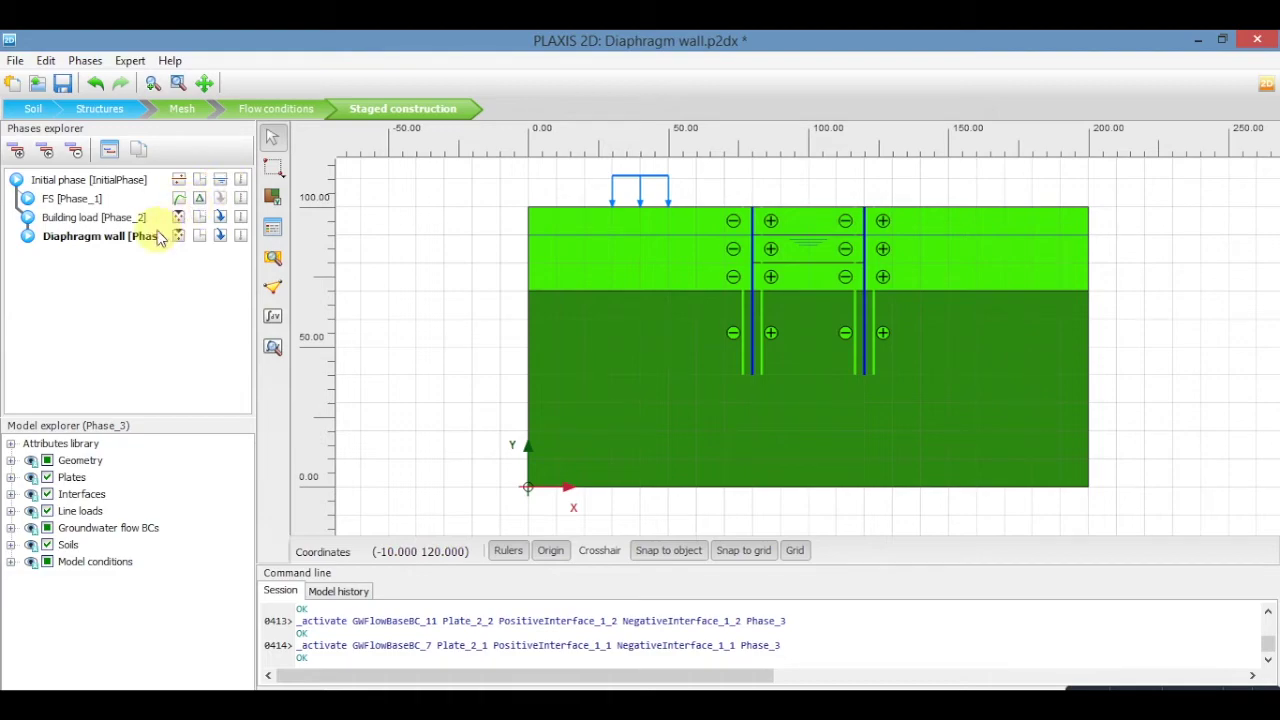
- Add a phase named Dewater 1 and set the water condition of the top soil cluster between the walls to Dry
left_click(16, 150)
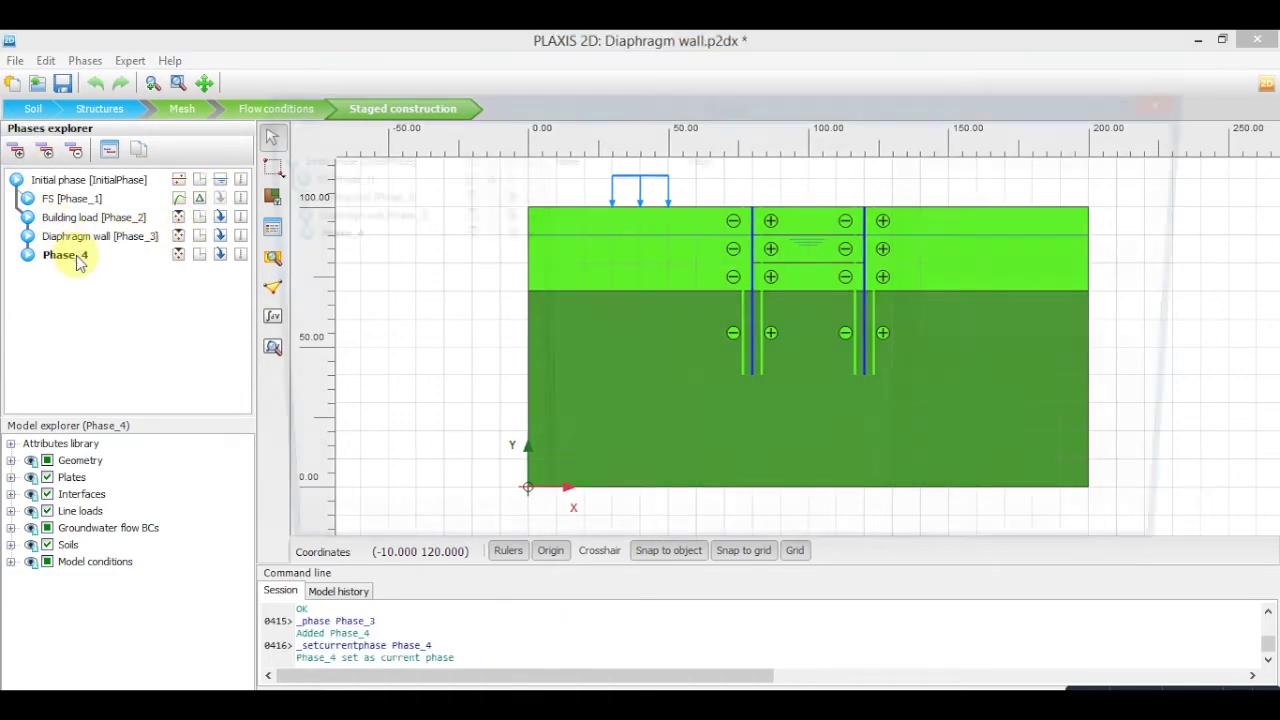
left_click(1100, 550)
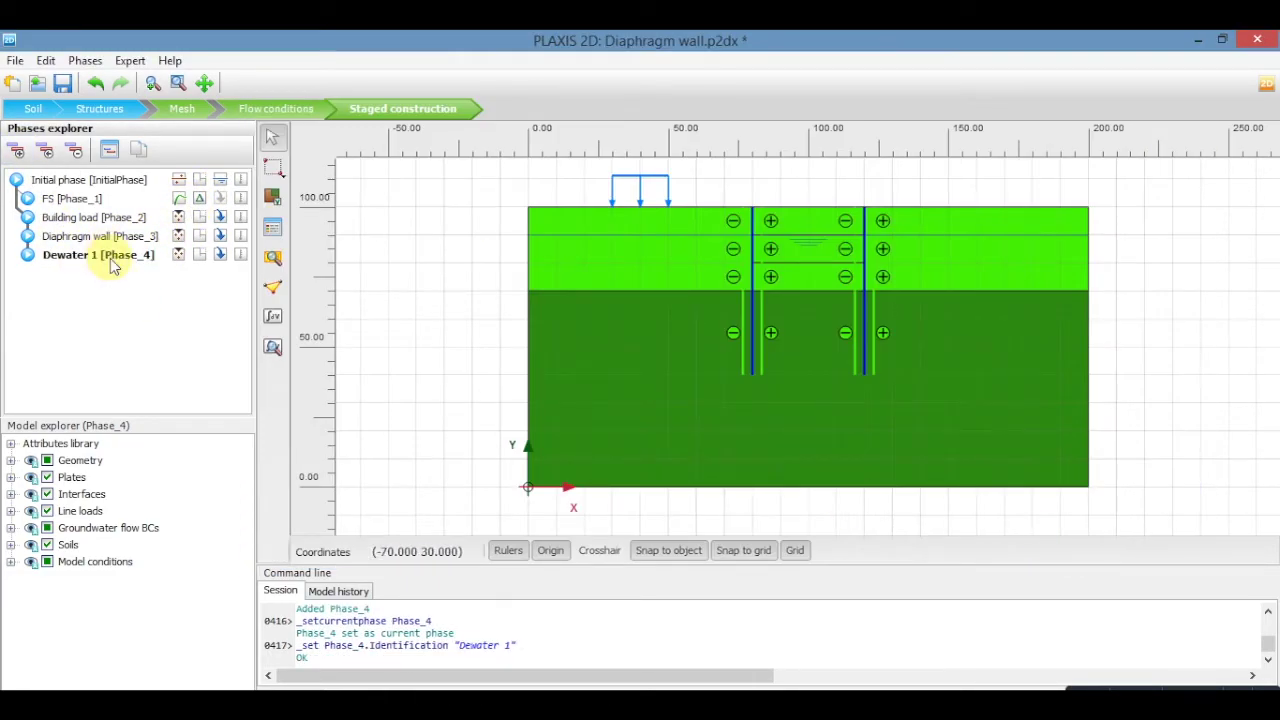
left_click(275, 108)
right_click(808, 222)
left_click(880, 326)
left_click(403, 108)
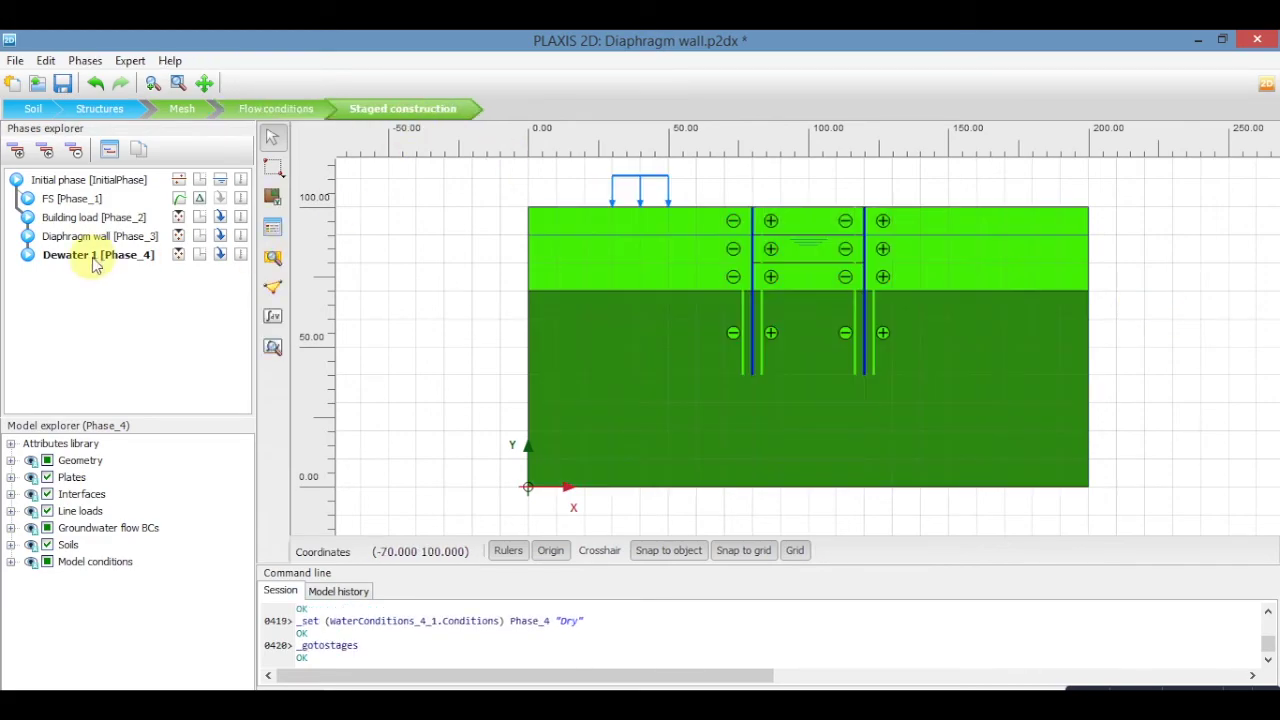
- Add a phase named Excavate 1 and deactivate the top soil cluster between the walls
left_click(94, 255)
key("Insert")
double_click(86, 275)
type("Excavate 1")
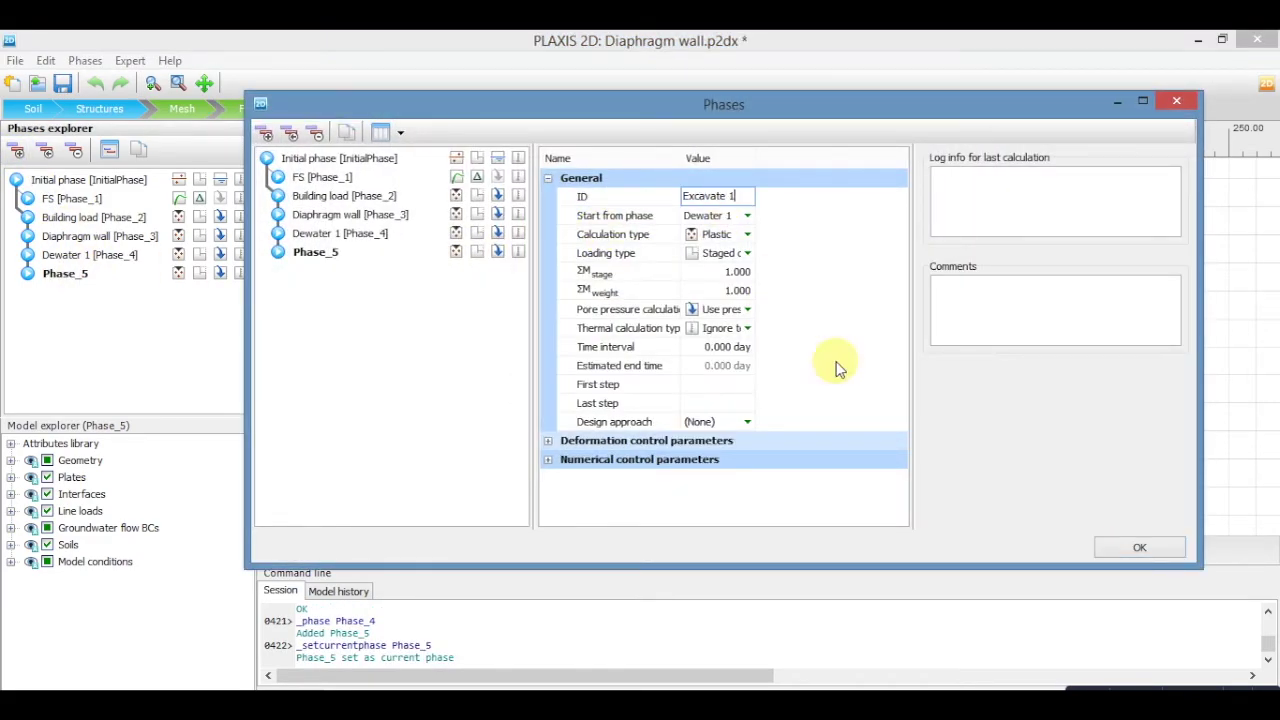
key("Return")
left_click(272, 195)
left_click(800, 220)
left_click(272, 137)
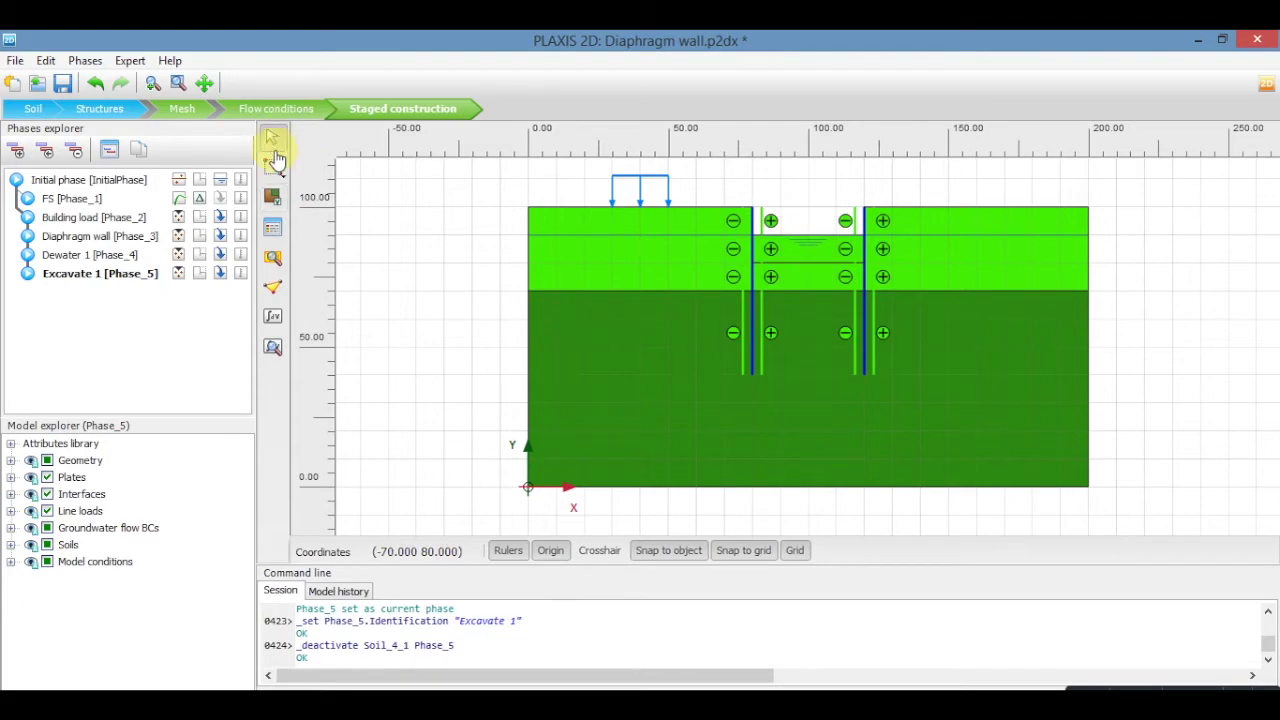
- Add a phase named Dewater 2 and set the water condition of the second soil cluster between the walls to Dry
left_click(93, 272)
key("Insert")
double_click(120, 290)
type("Dewate")
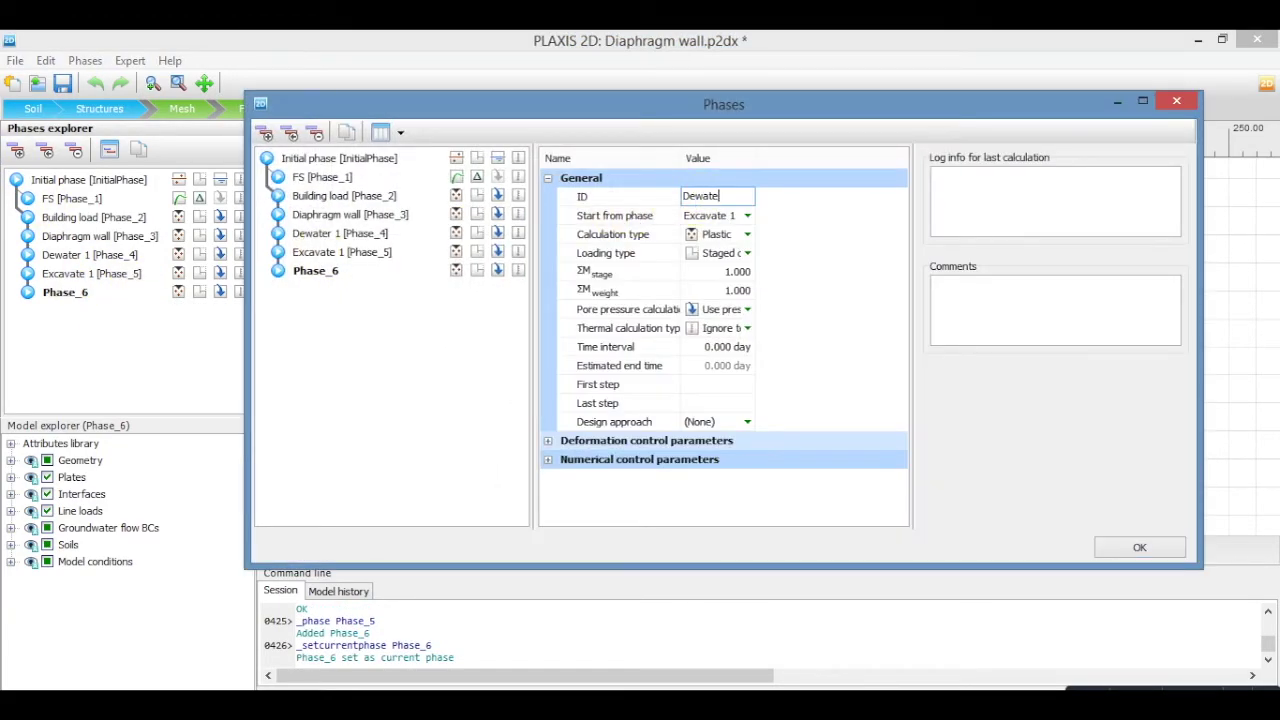
type("r 2")
key("Return")
left_click(290, 108)
right_click(814, 251)
left_click(1071, 343)
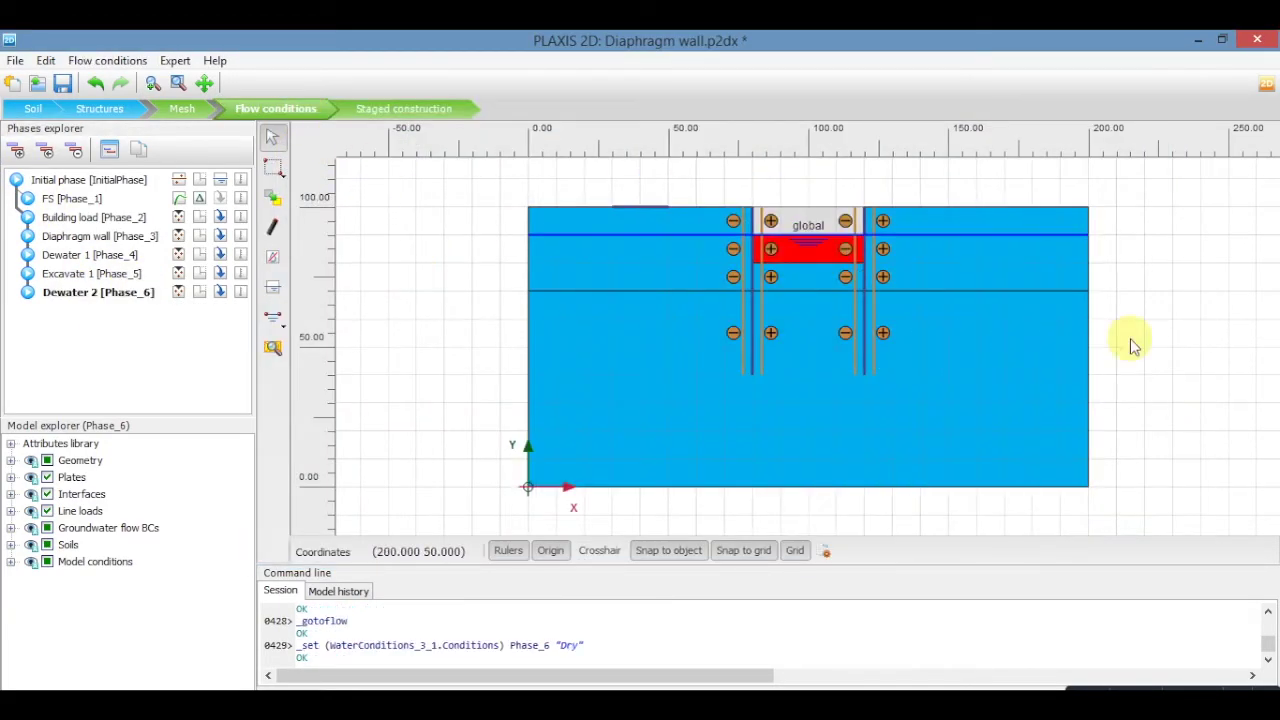
left_click(425, 108)
- Add a phase named Excavate 2 and deactivate the second soil cluster between the walls
key("Insert")
double_click(65, 311)
type("Excavate 2")
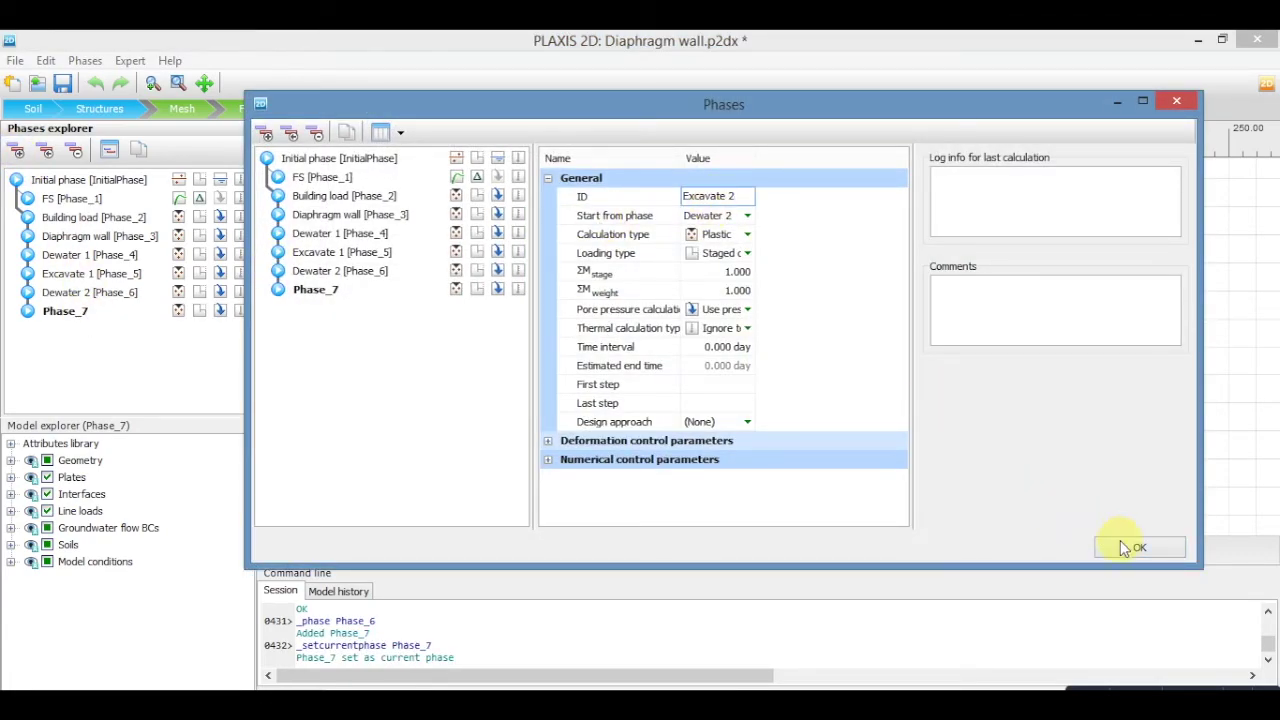
left_click(1139, 548)
left_click(272, 196)
left_click(826, 254)
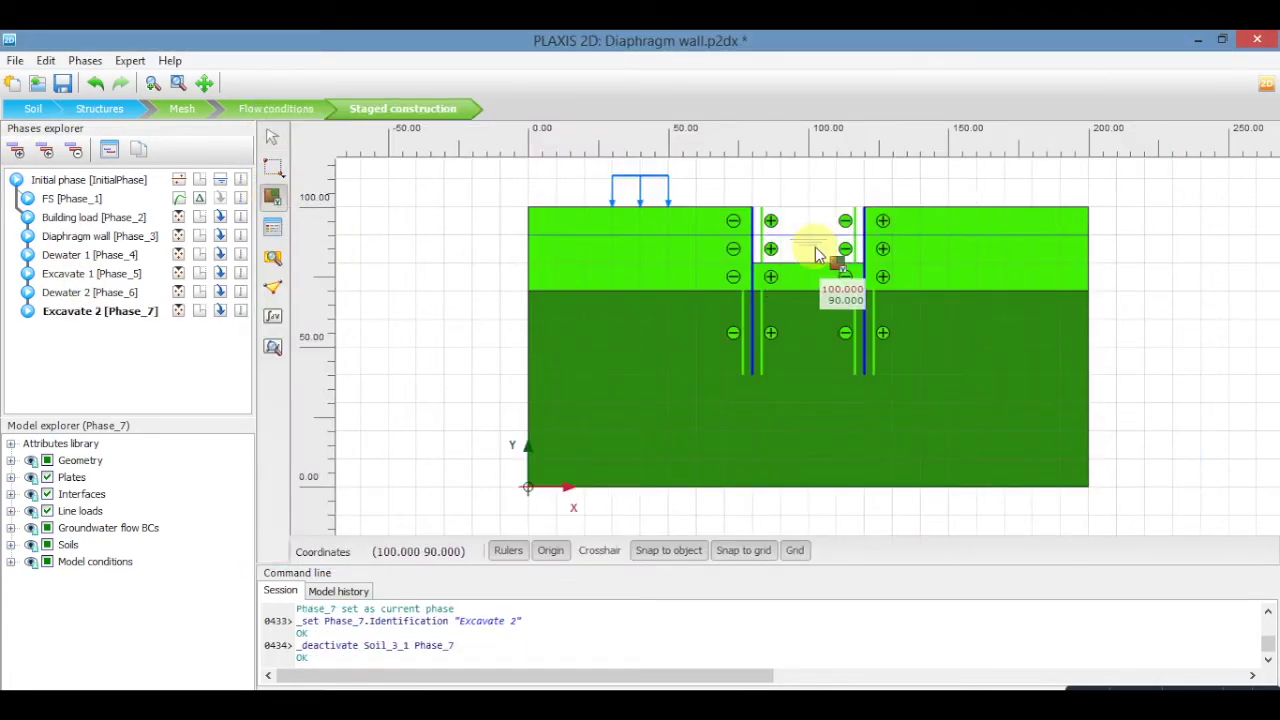
- Add a phase named FS after Excavate 2 with the Safety calculation type, and save the project
left_click(18, 152)
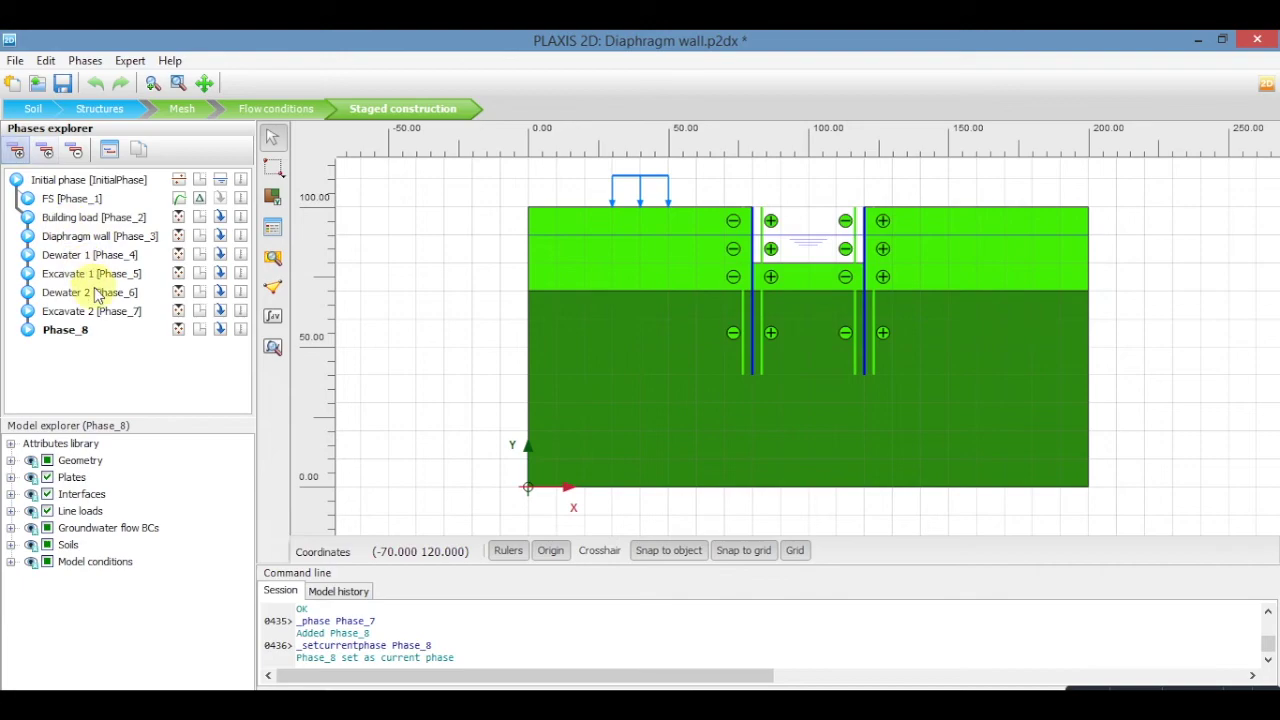
double_click(65, 330)
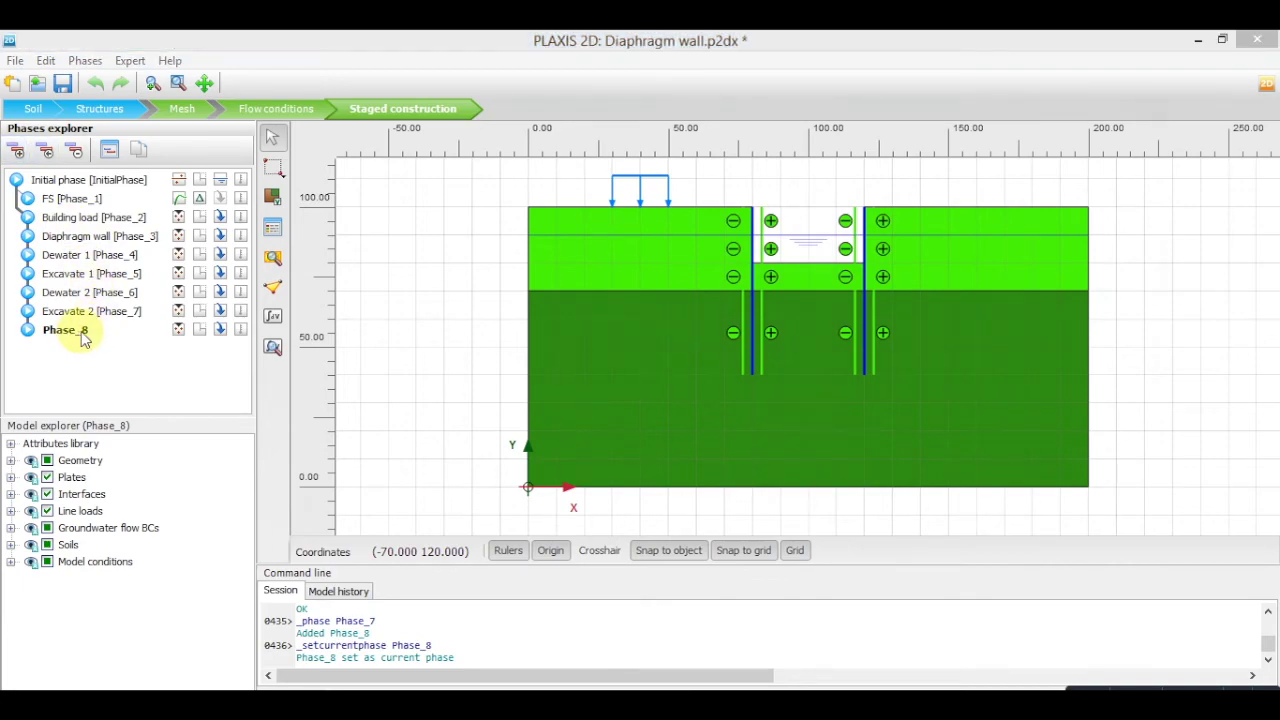
left_click(718, 196)
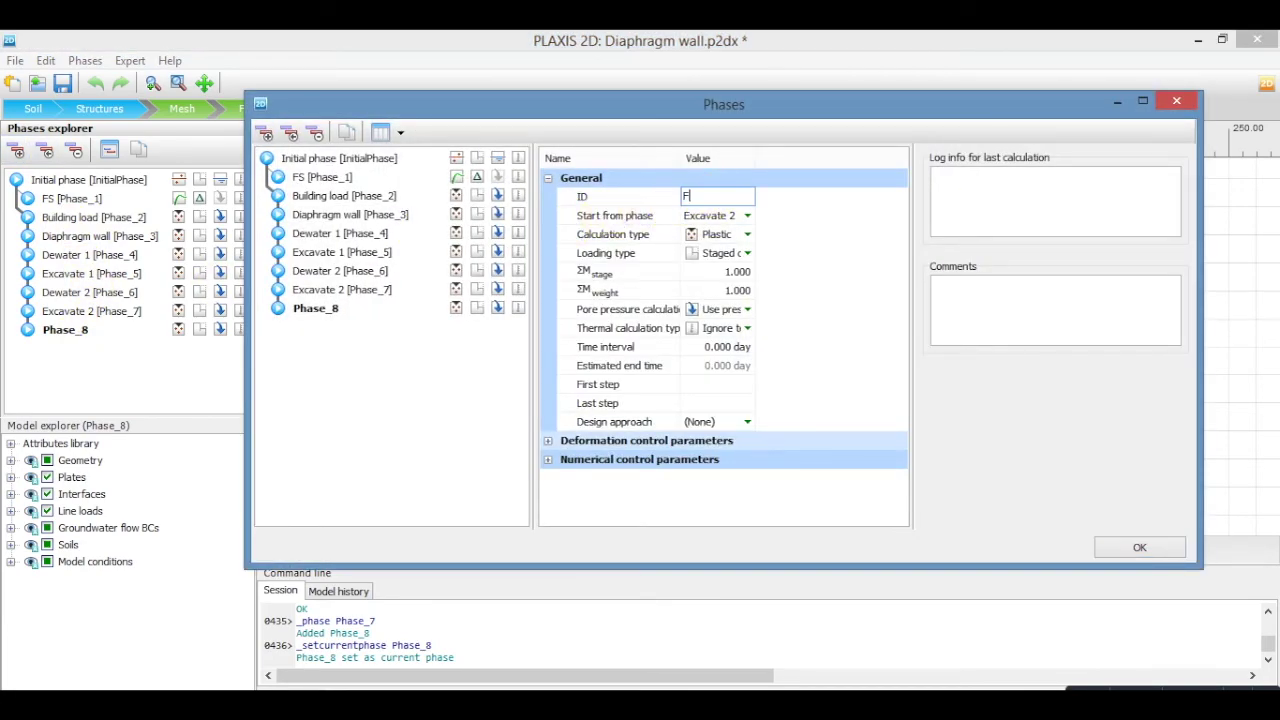
type("FS")
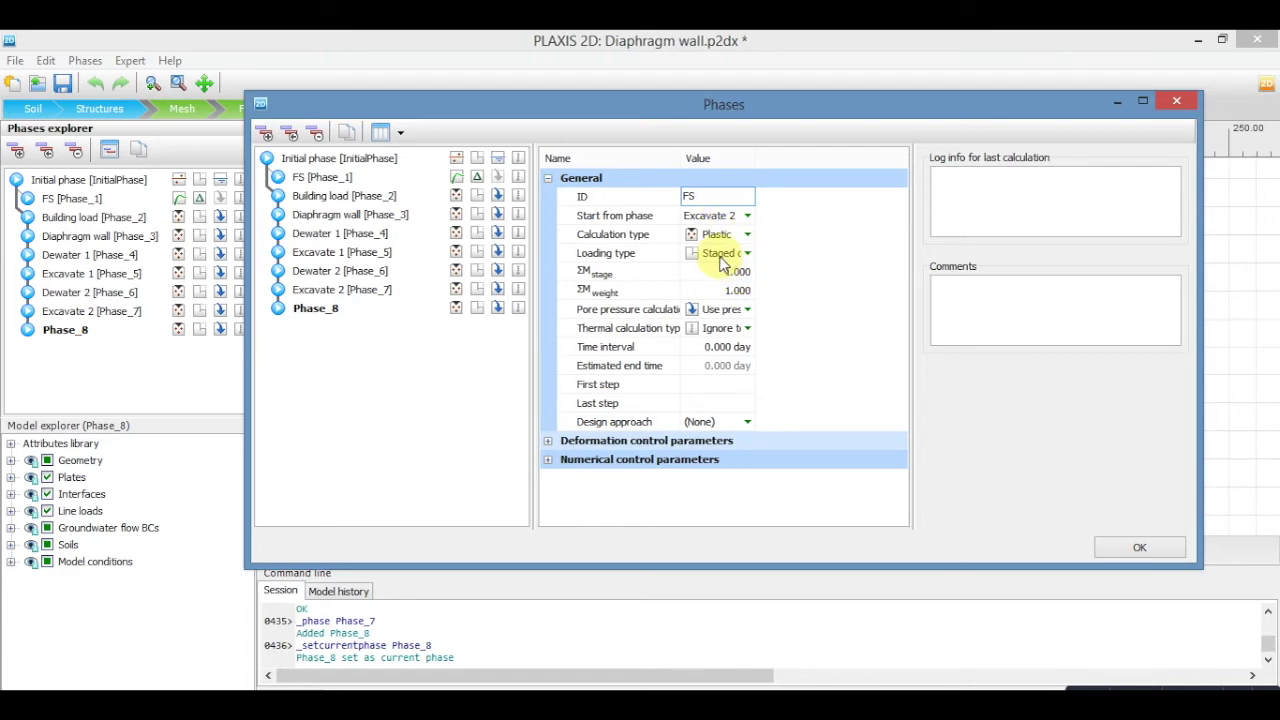
left_click(715, 236)
left_click(715, 238)
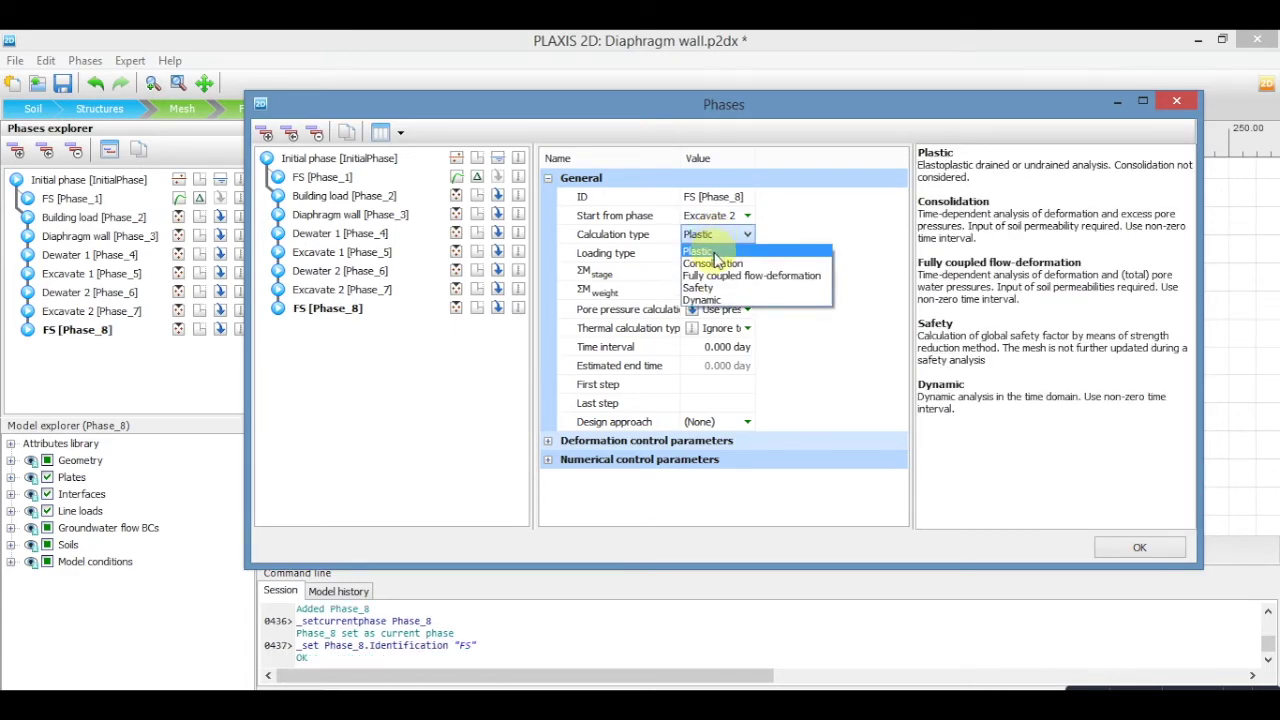
left_click(706, 289)
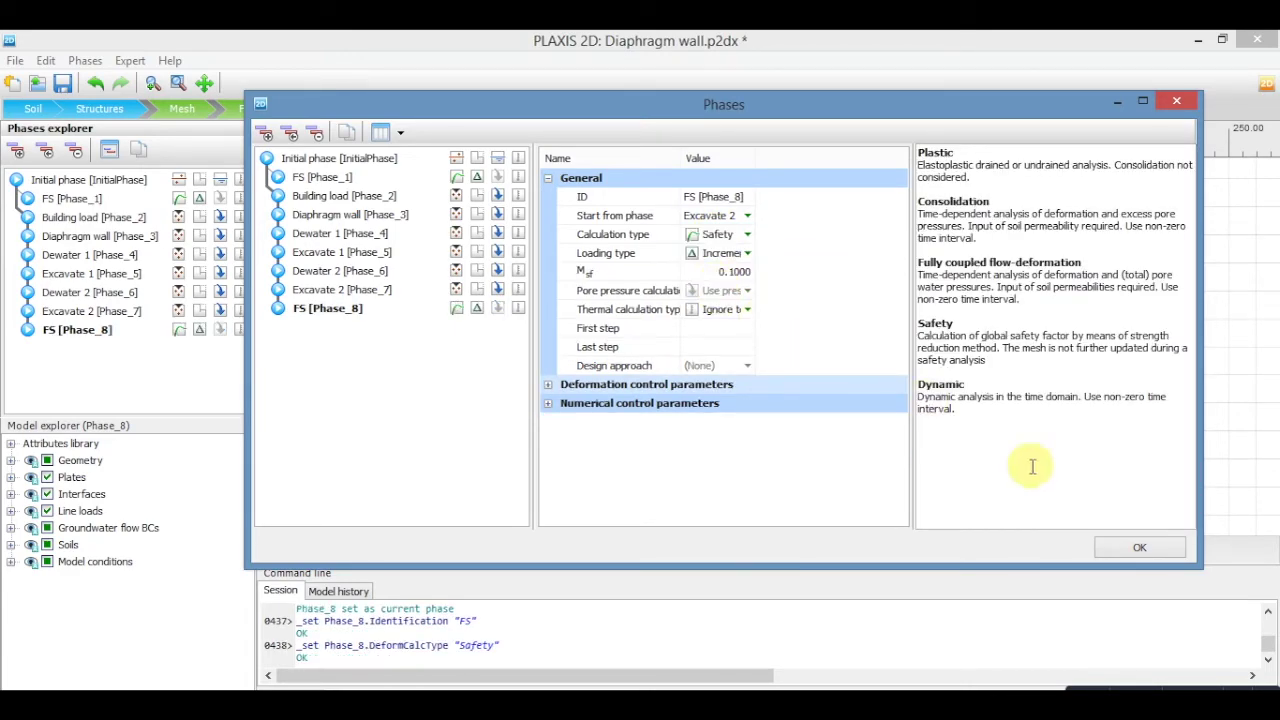
left_click(1139, 547)
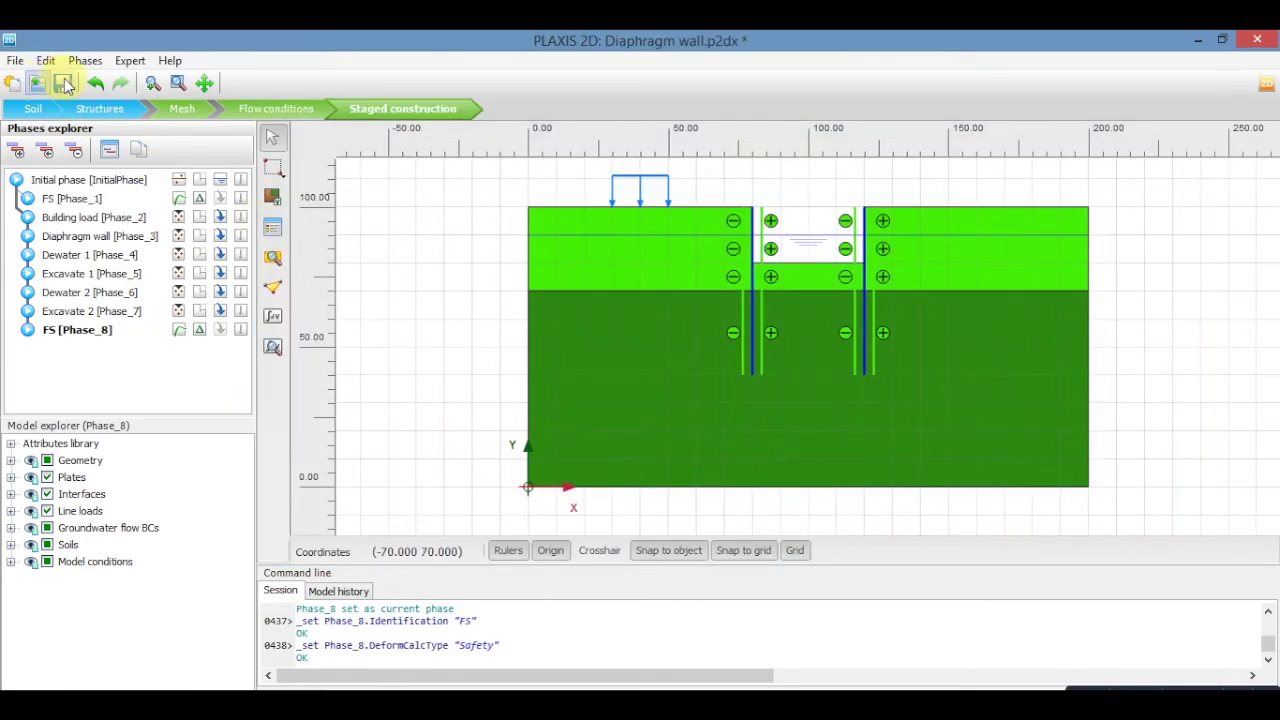
left_click(63, 84)
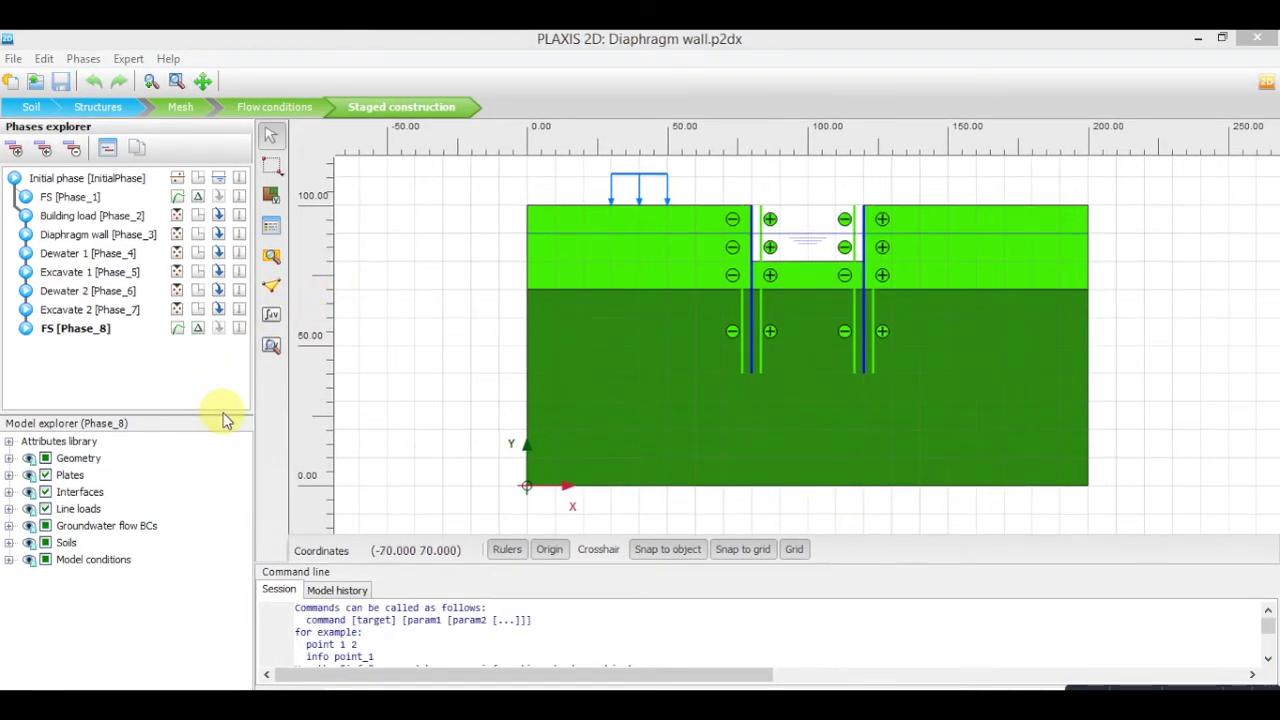
- Shrink the phases list to reveal the selection explorer and calculate the construction phases
left_click_drag(228, 418, 237, 269)
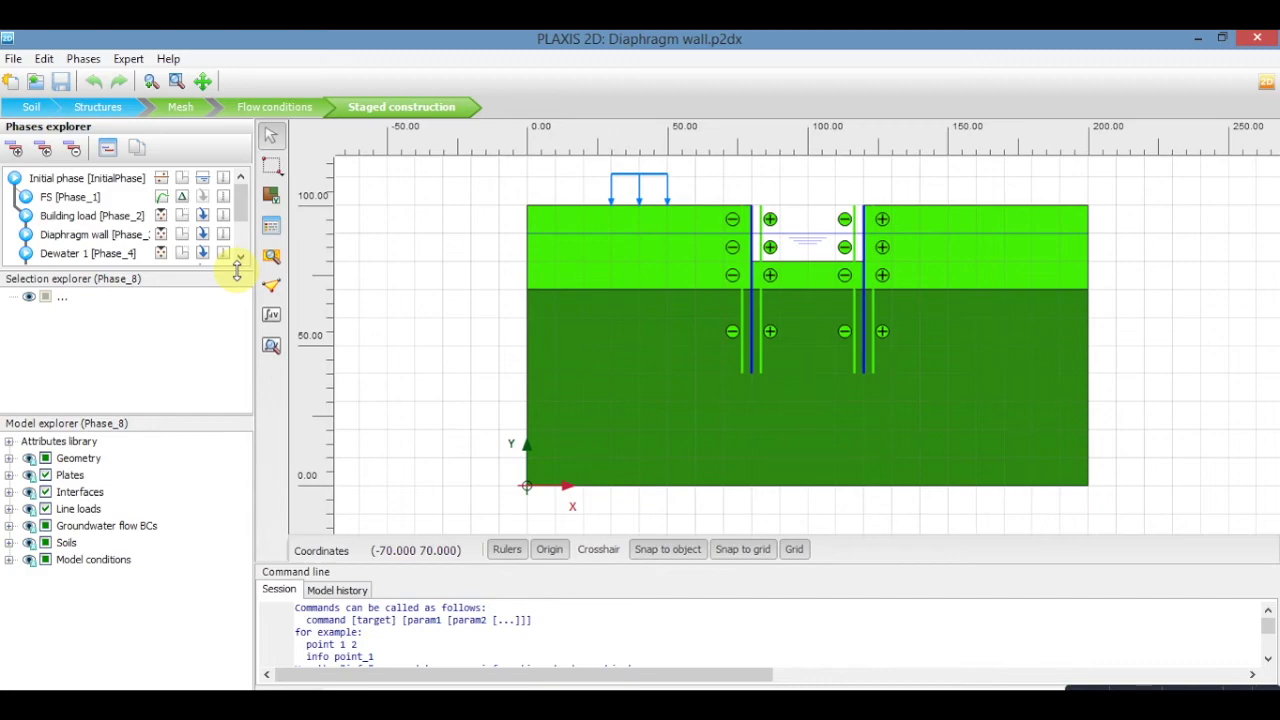
left_click_drag(237, 272, 235, 268)
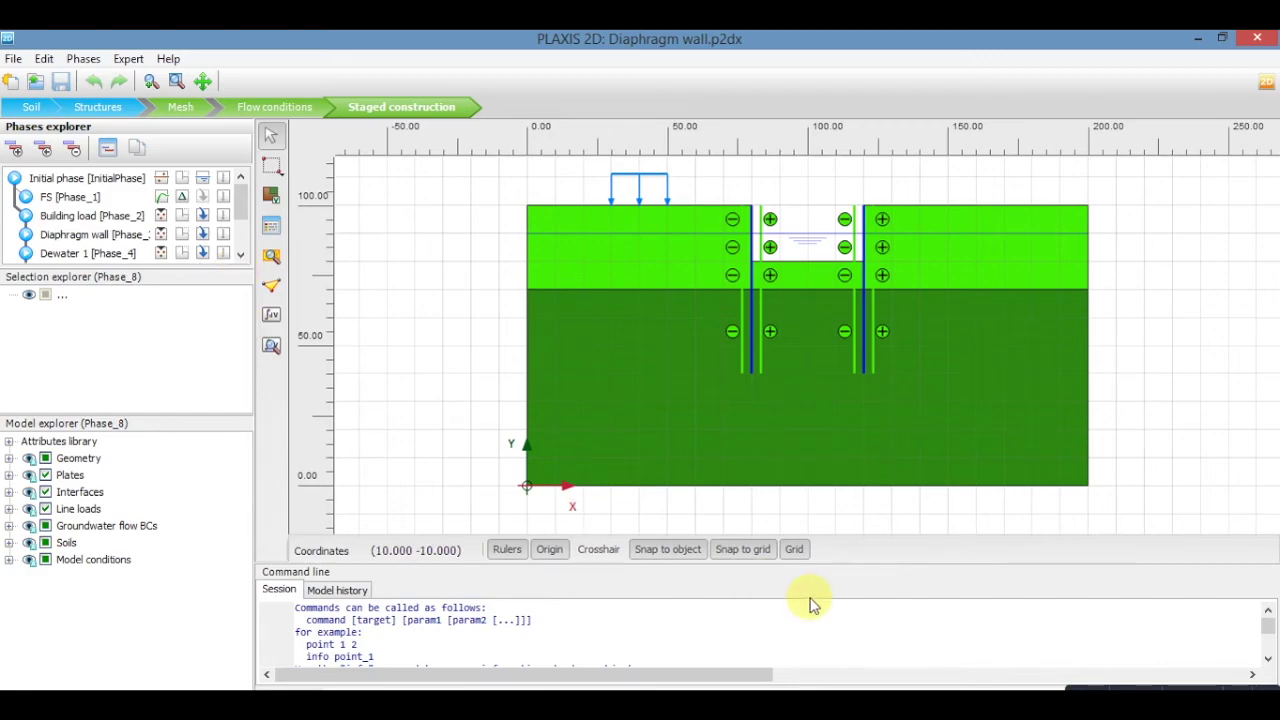
left_click(271, 318)
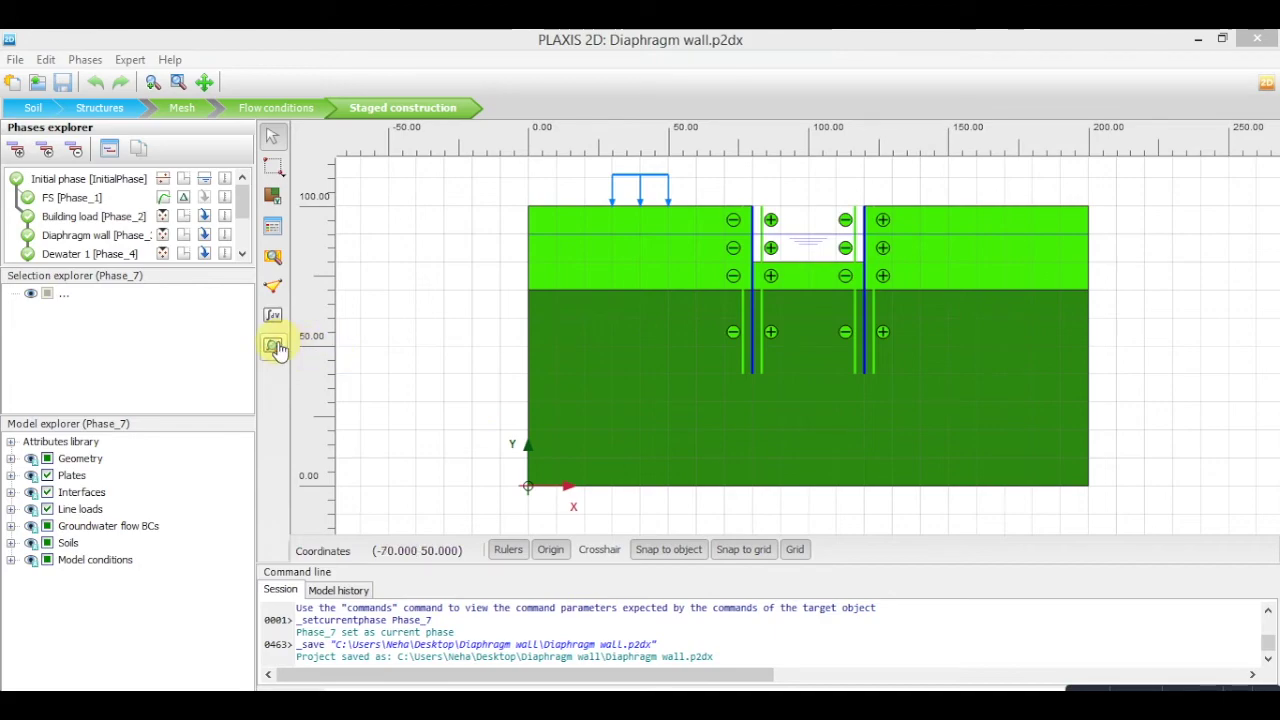
- View the calculation results of Excavate 2 in PLAXIS Output and display the total displacements |u|
left_click(276, 346)
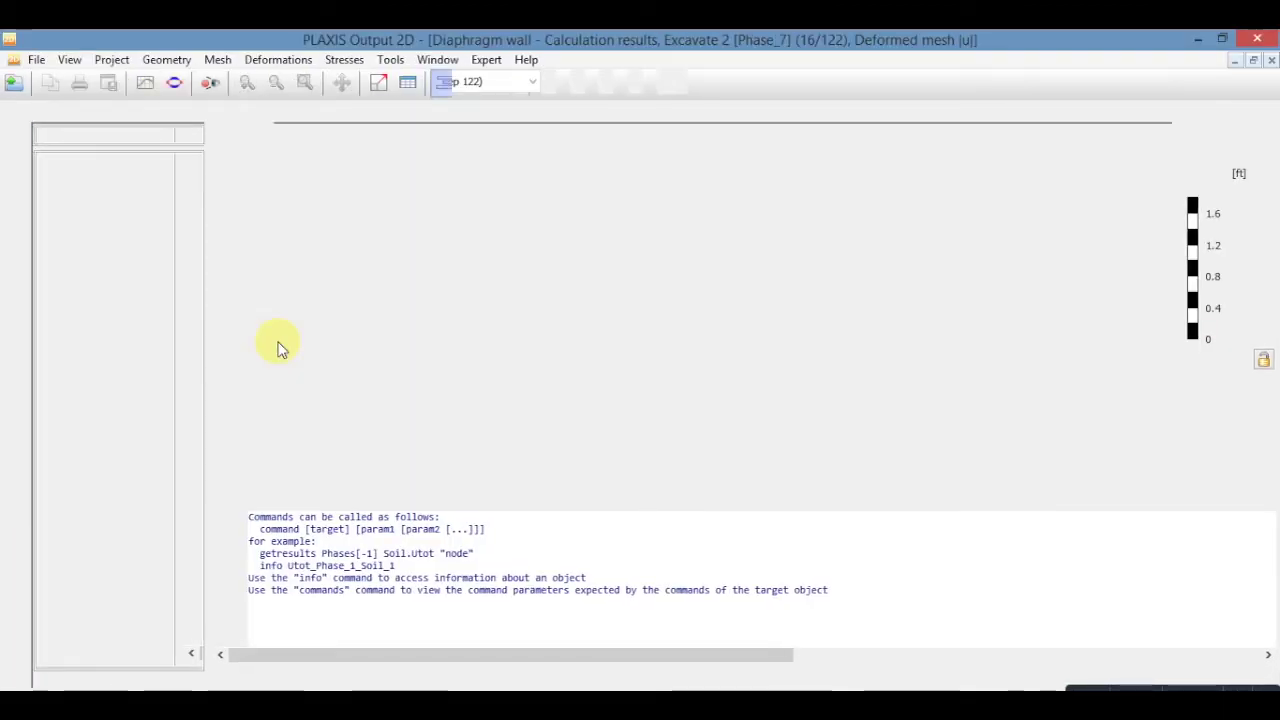
left_click_drag(434, 465, 453, 683)
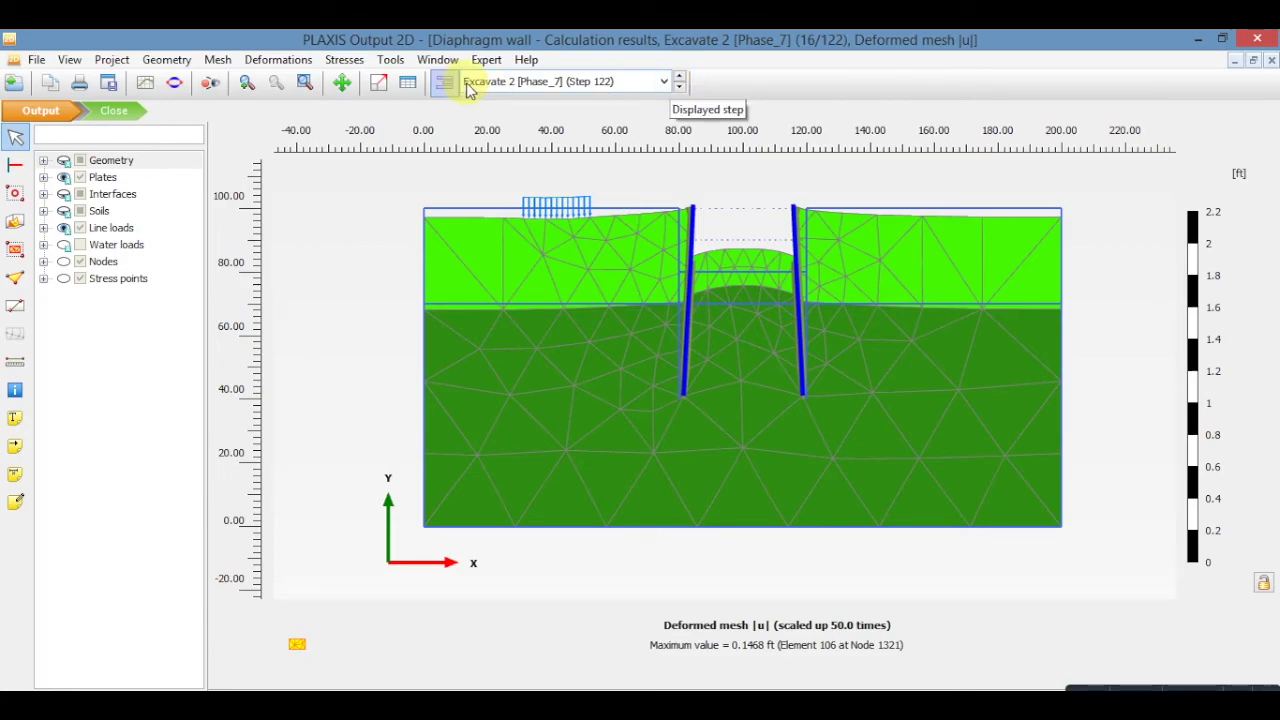
left_click(286, 62)
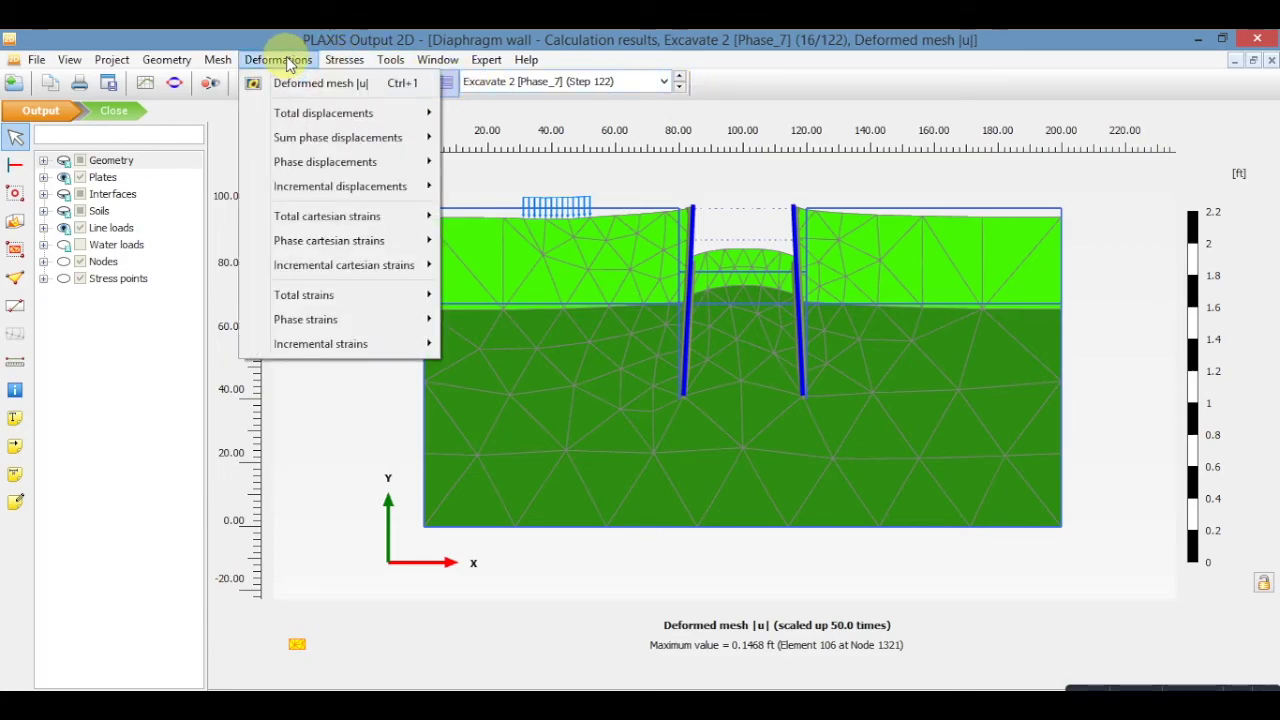
mouse_move(306, 114)
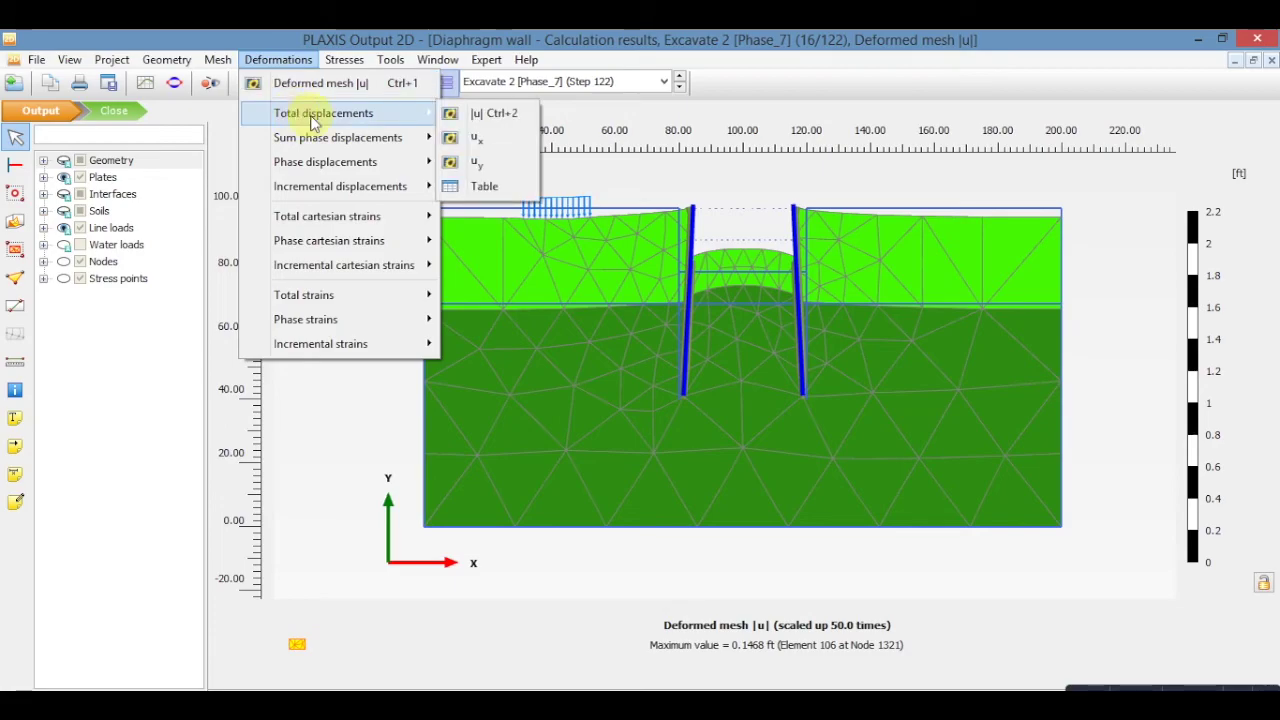
left_click(483, 116)
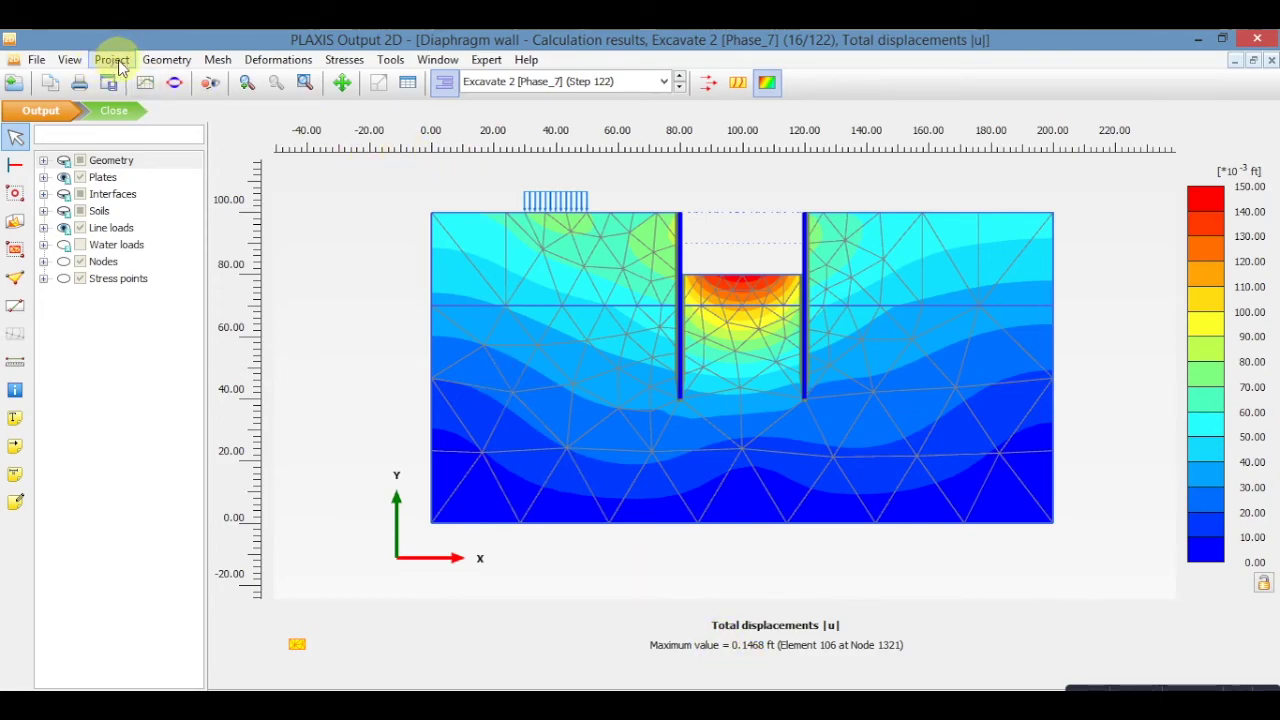
- Display the results of the final FS phase and check the strength reduction factor in its calculation information
left_click(664, 86)
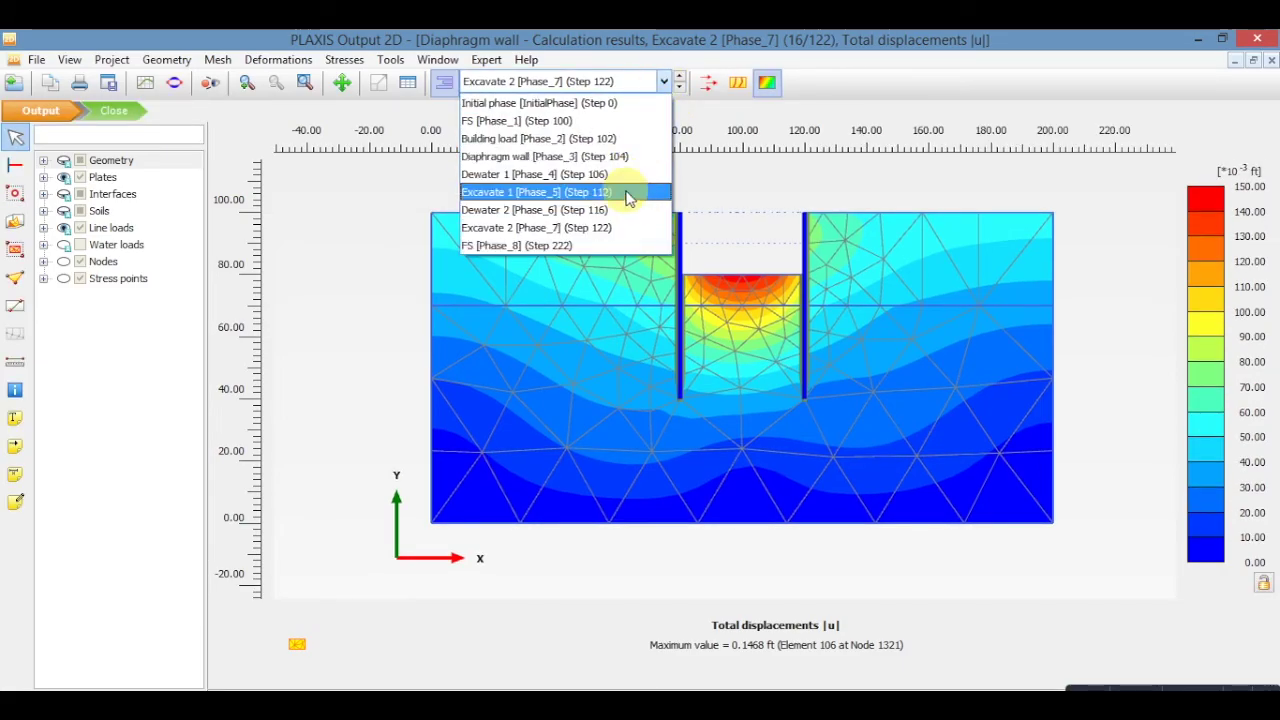
left_click(612, 247)
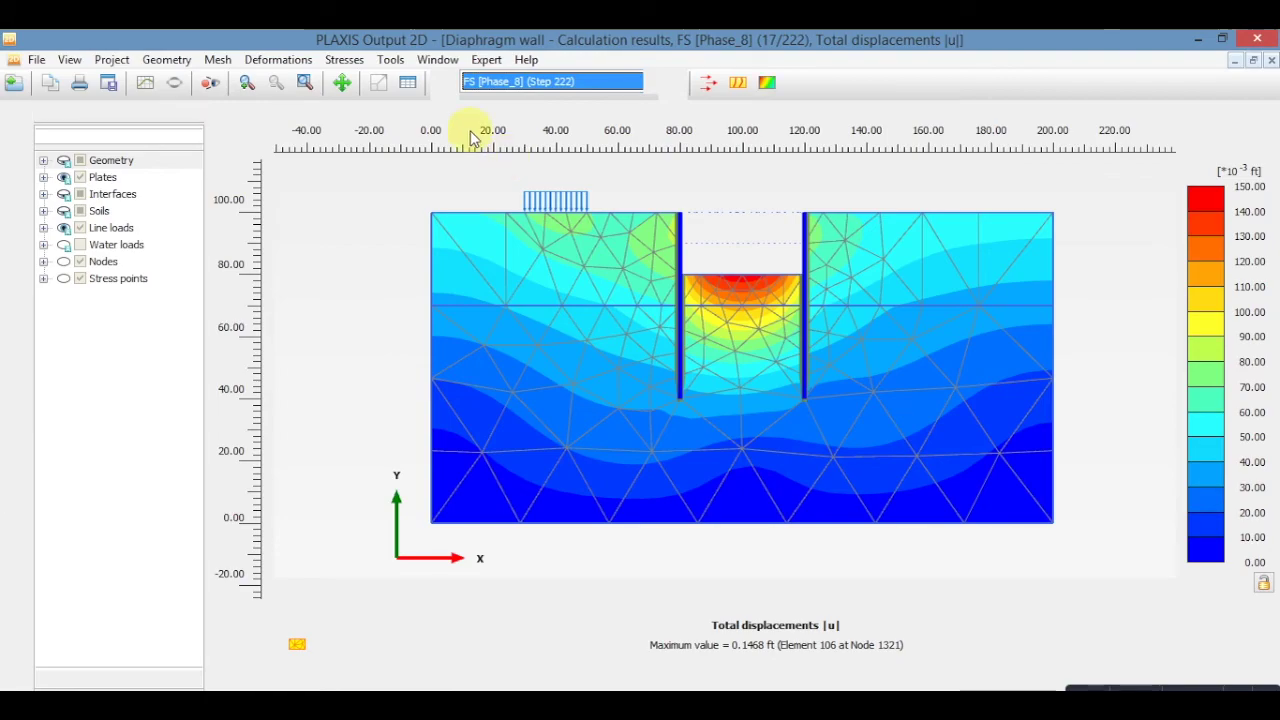
left_click(113, 60)
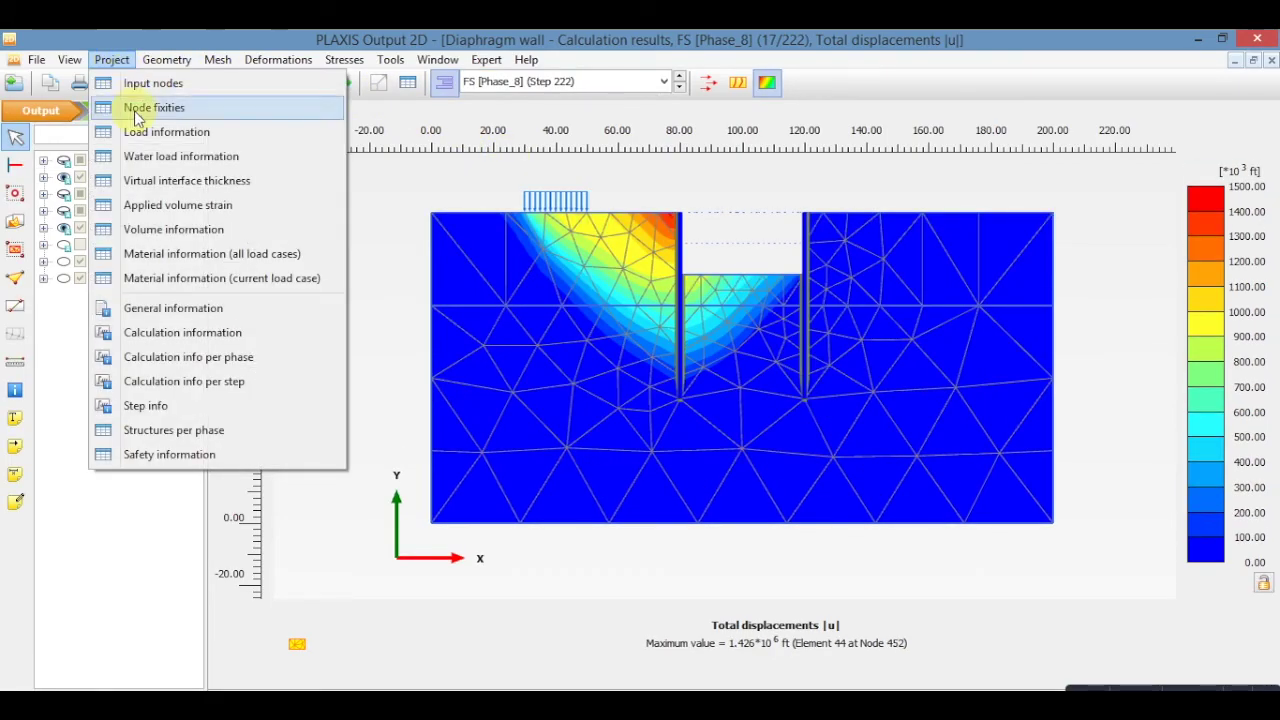
left_click(218, 338)
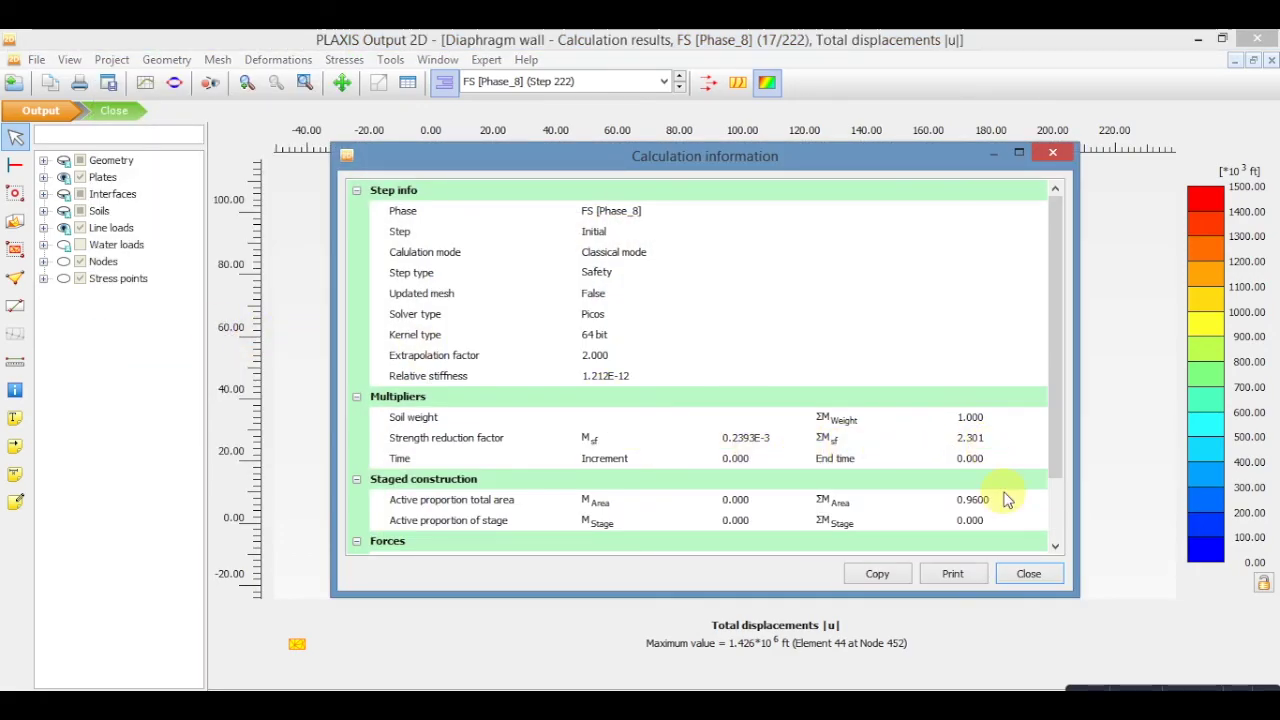
left_click(1030, 574)
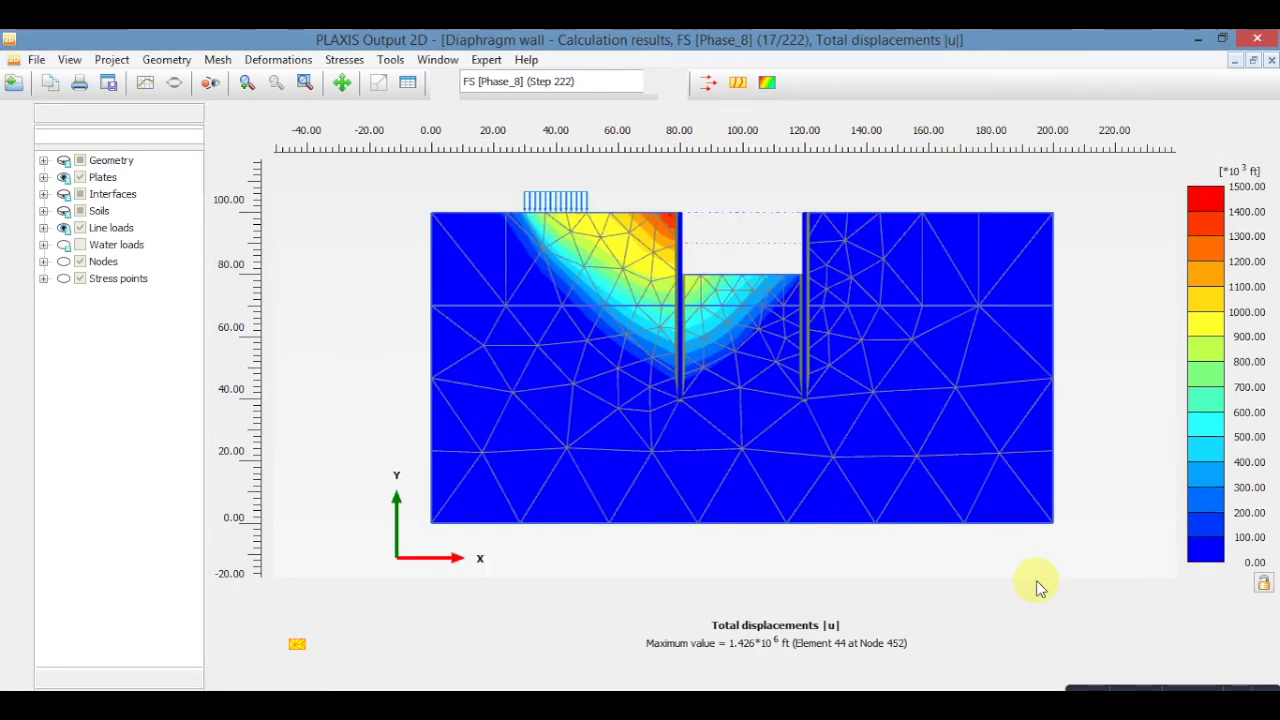
- Open the left diaphragm wall plate's results and display its total displacements for Excavate 2
double_click(680, 280)
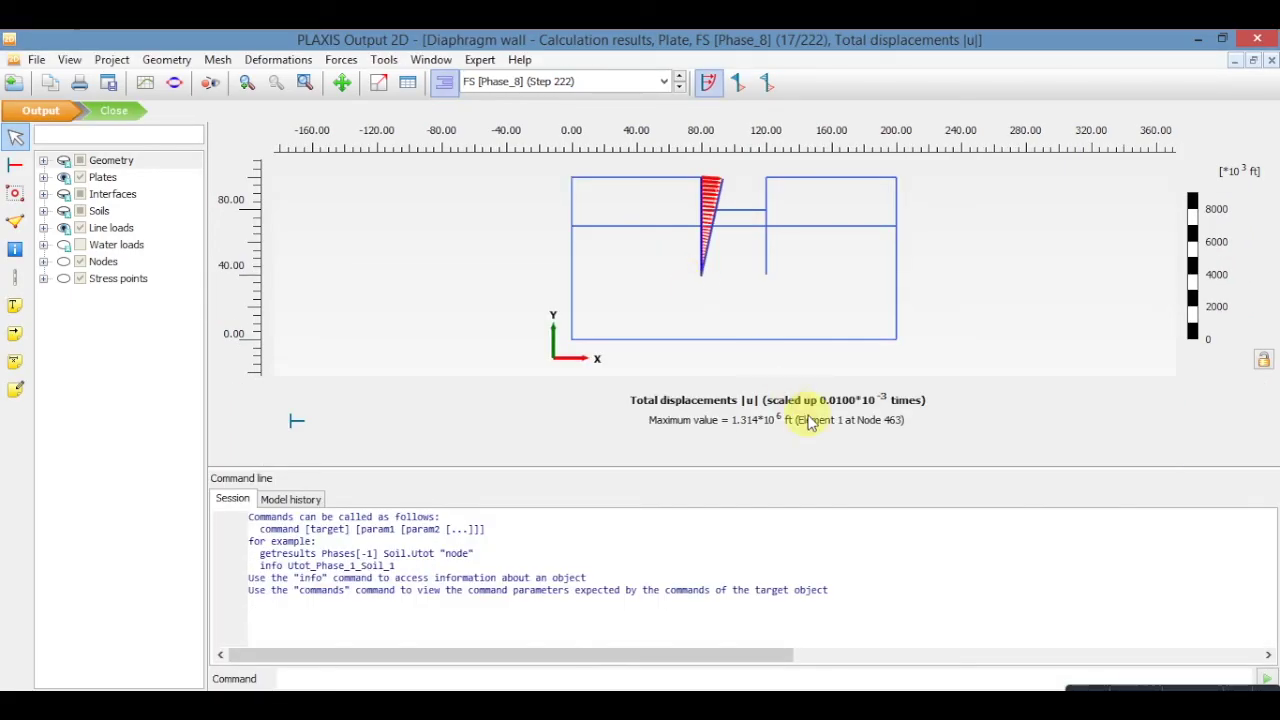
left_click_drag(832, 468, 859, 677)
left_click(680, 82)
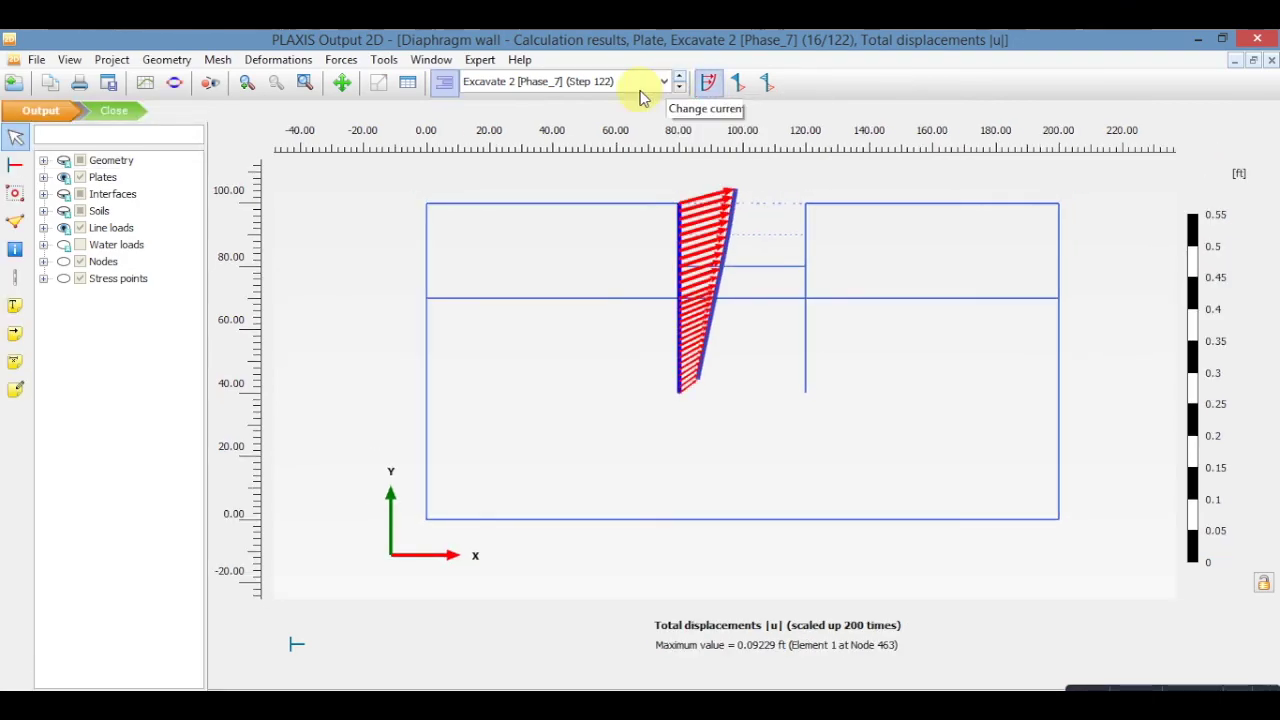
- Display the left wall's bending moments M for Excavate 2 and close the results project
left_click(343, 62)
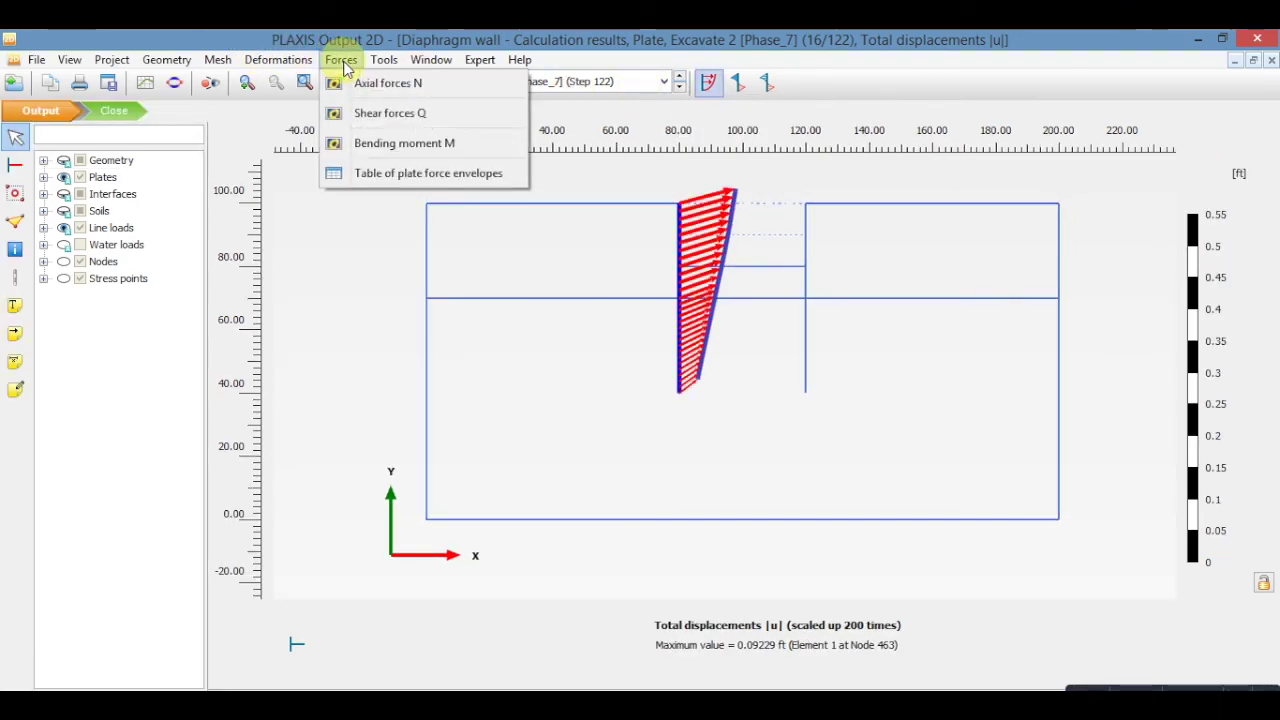
left_click(375, 146)
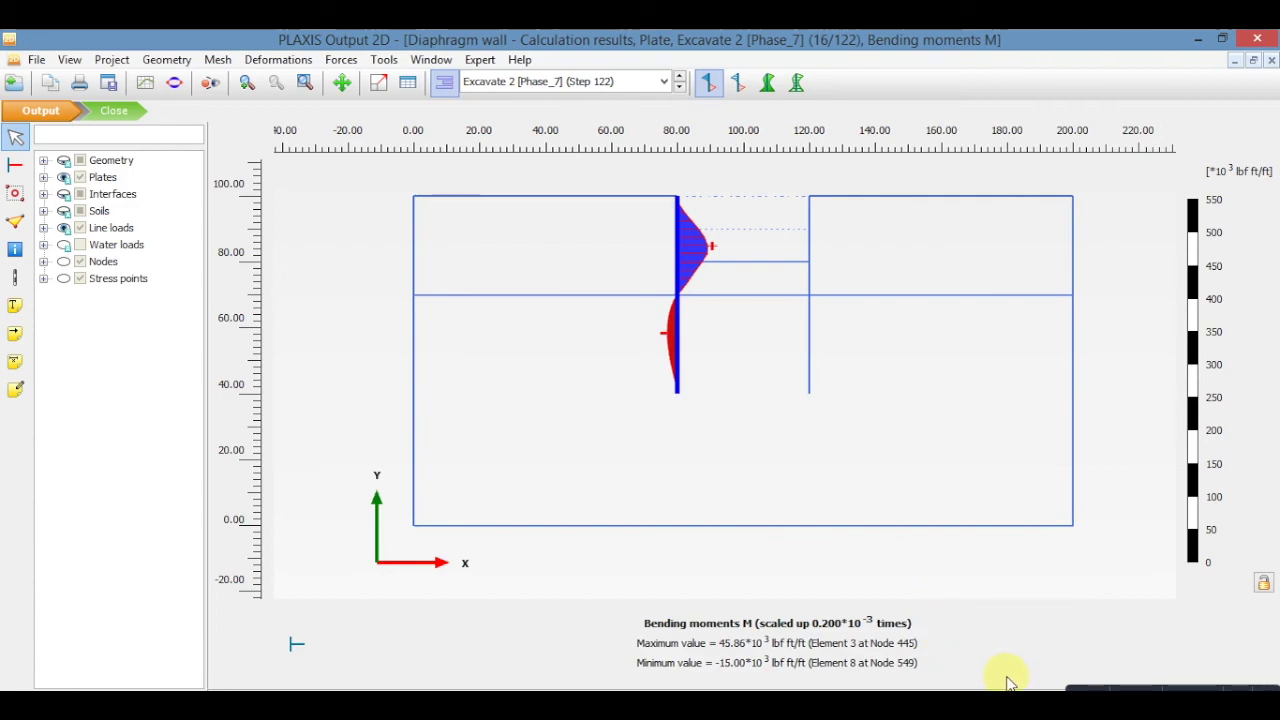
left_click(123, 111)
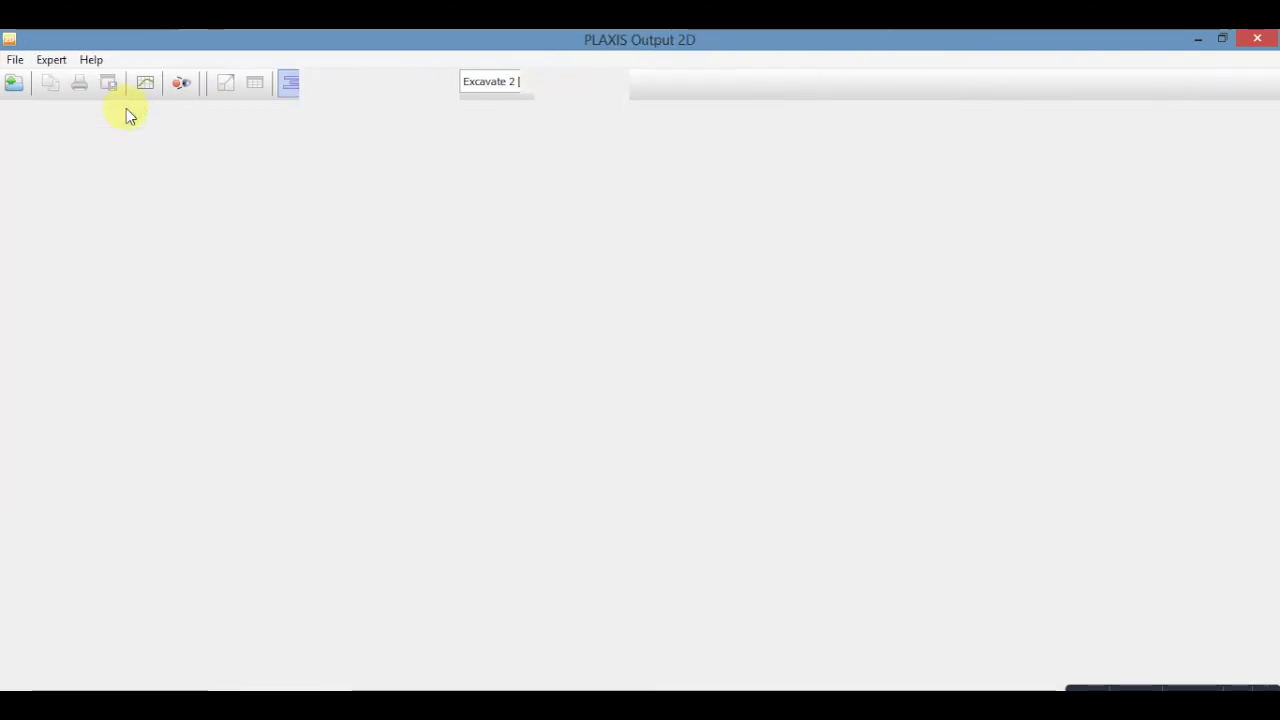